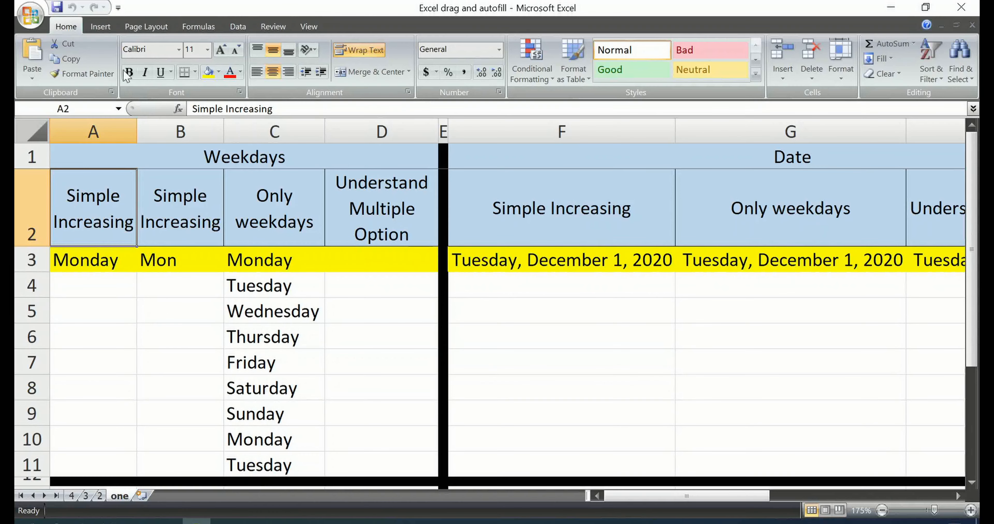
Step: Examine the available Fill commands and the Weekdays table from its heading down to row 11
click(884, 59)
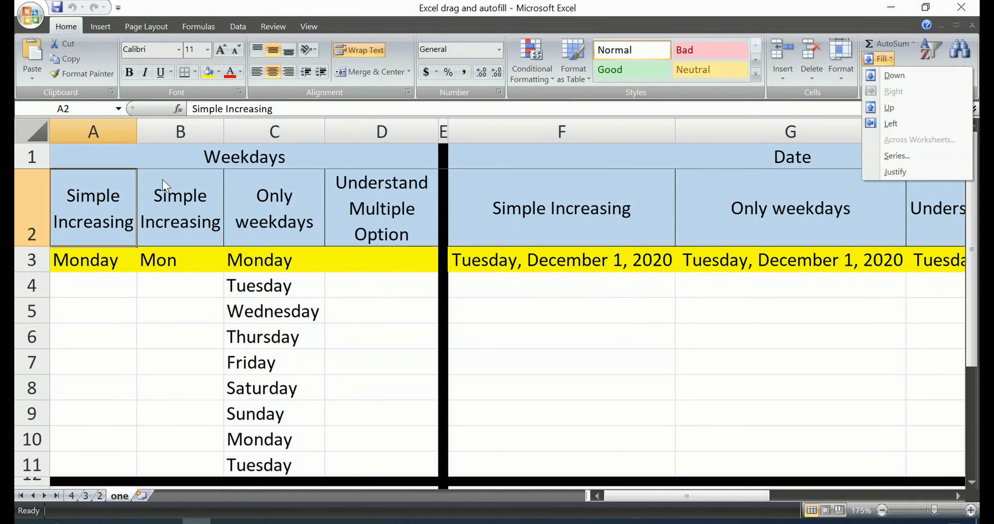
click(148, 145)
drag(142, 157, 147, 164)
key(shift+Down)
key(shift+Down)
key(shift+Down)
key(shift+Down)
key(shift+Down)
key(shift+Down)
key(shift+Down)
key(shift+Down)
key(shift+Down)
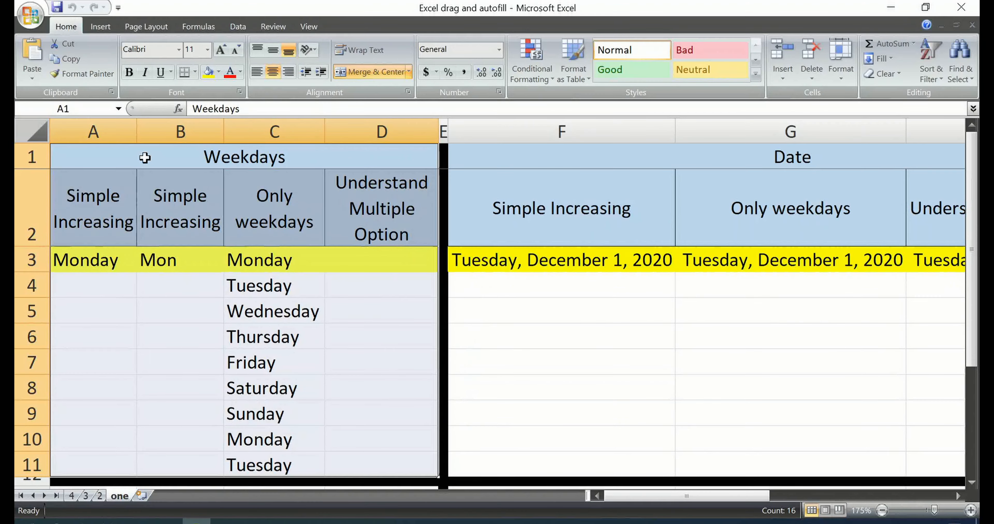
click(144, 158)
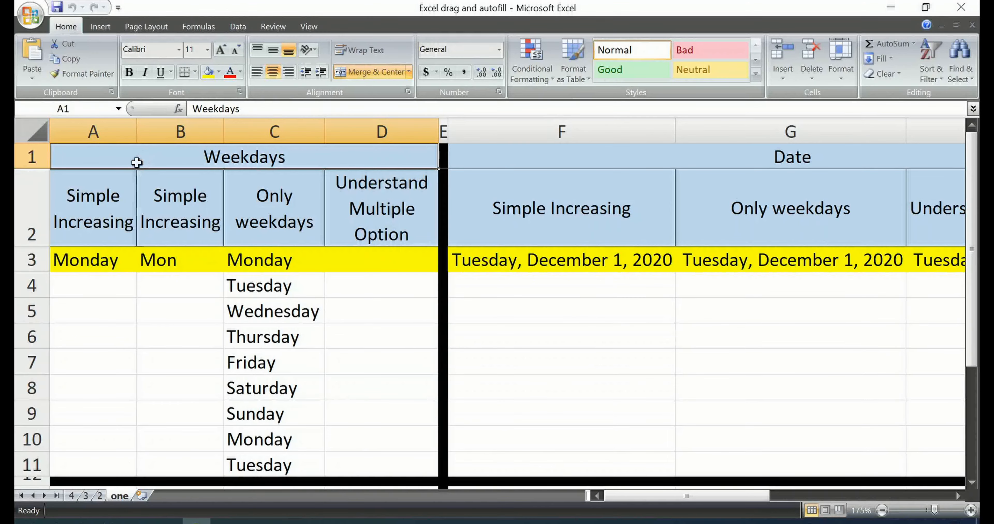
click(84, 210)
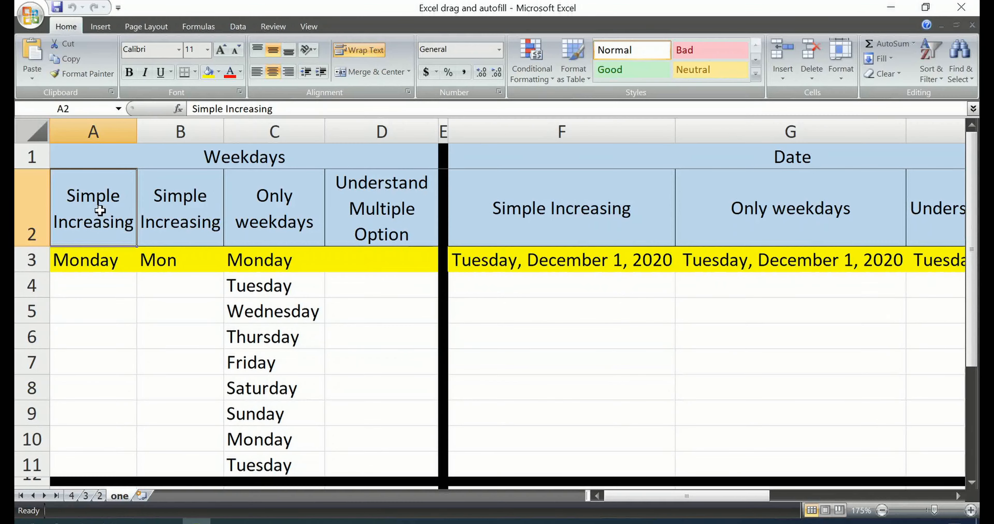
Step: Autofill the weekday in A3 down one cell to produce Tuesday in A4
click(104, 263)
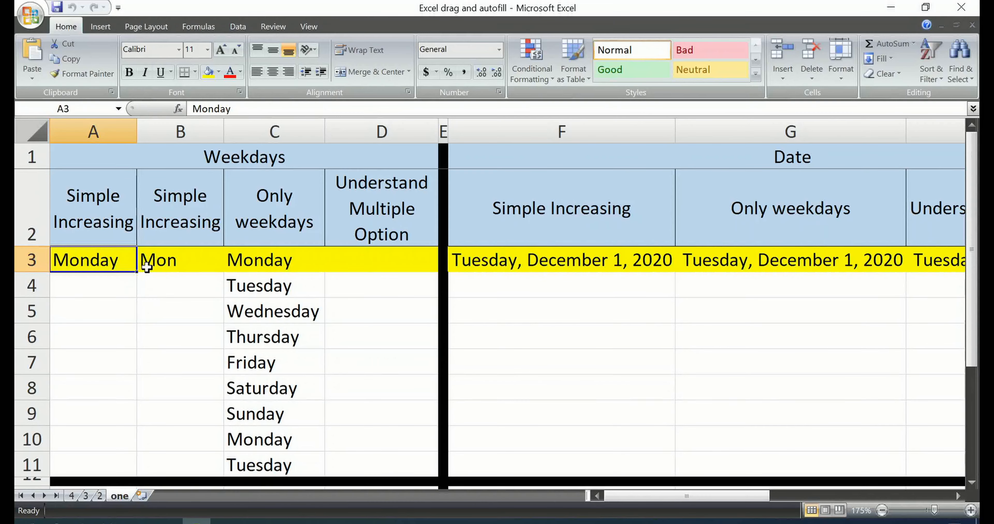
ctrl+scroll(228, 270, up, 9)
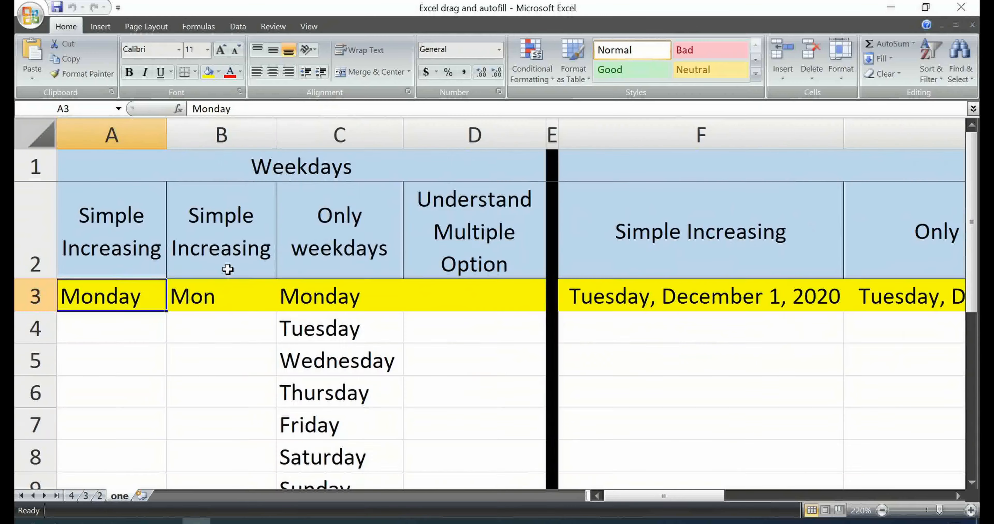
ctrl+scroll(228, 269, up, 1)
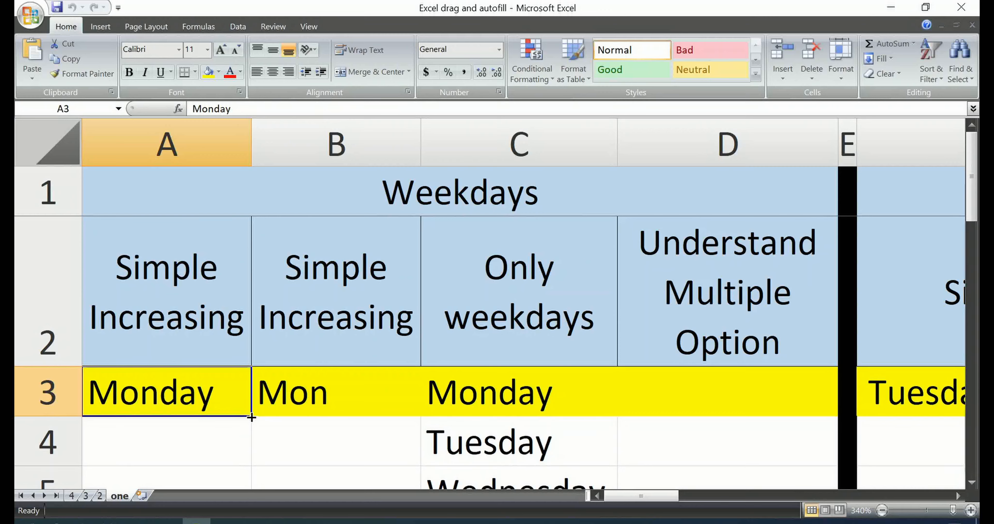
drag(251, 417, 249, 462)
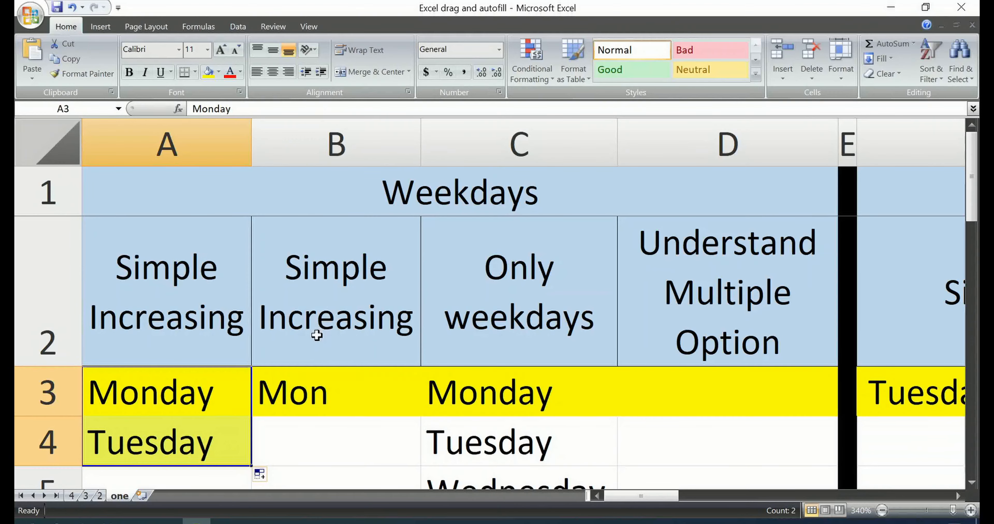
scroll(316, 313, down, 6)
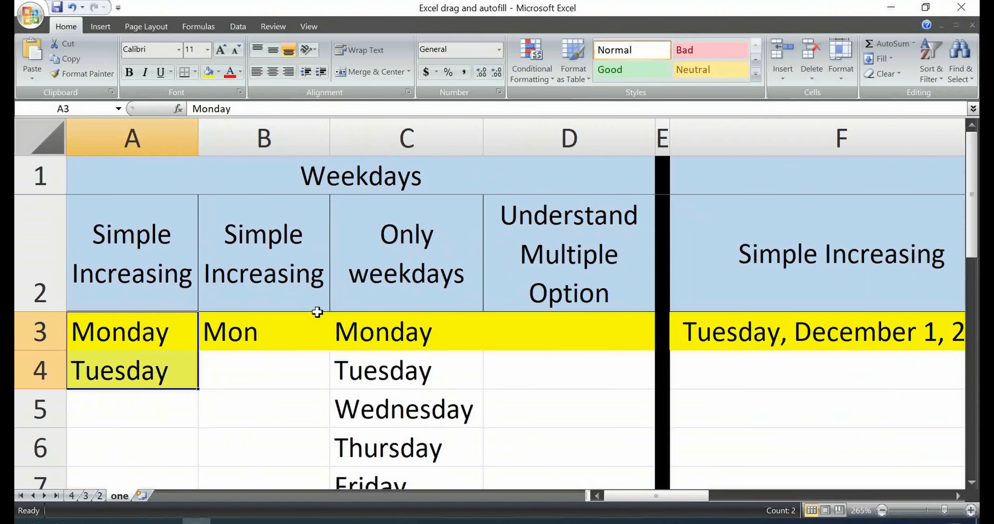
scroll(316, 312, down, 1)
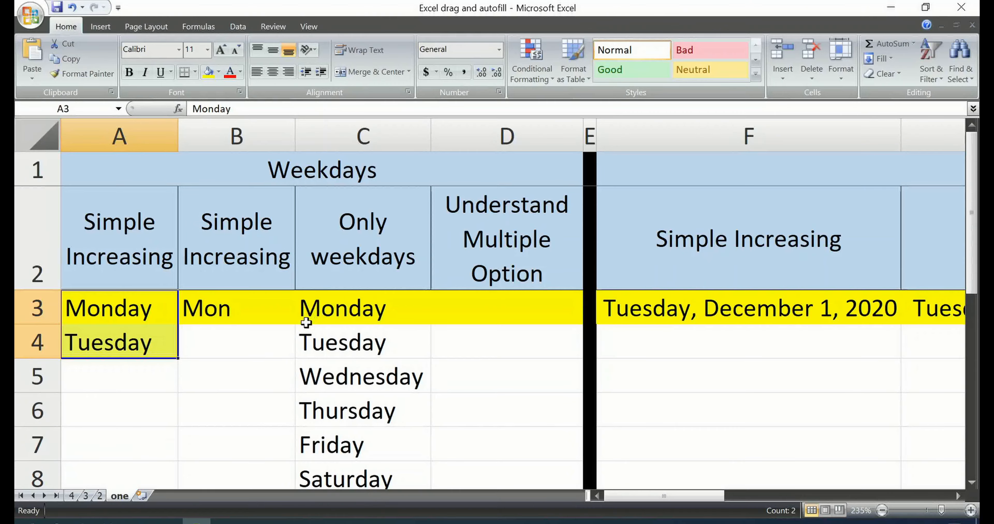
scroll(284, 346, down, 4)
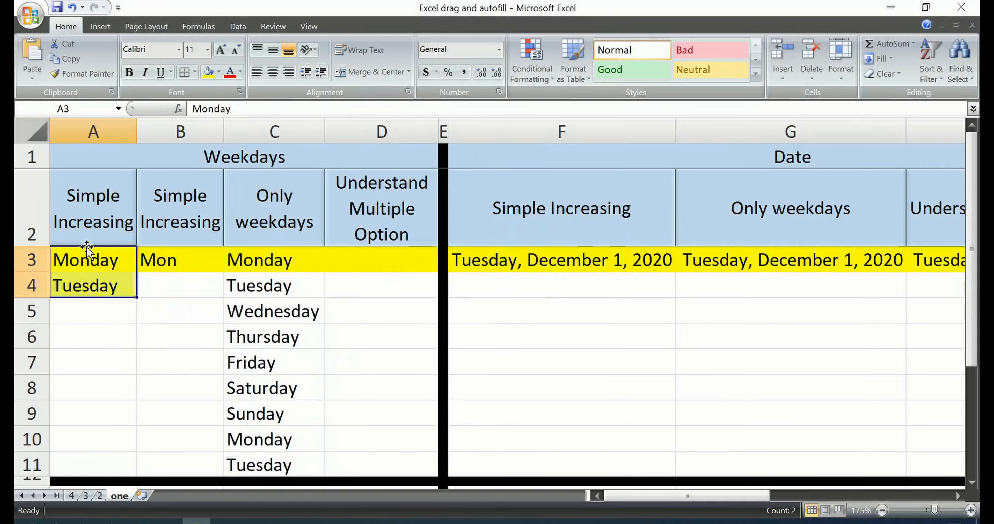
Step: Extend the weekday series in column A down to A11 and display its Auto Fill options
click(82, 257)
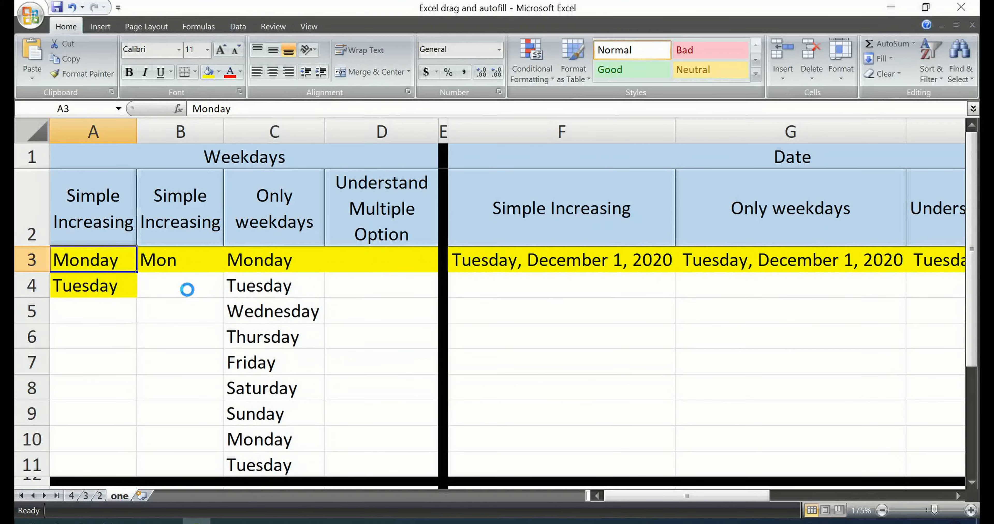
key(ctrl+z)
scroll(187, 290, up, 1)
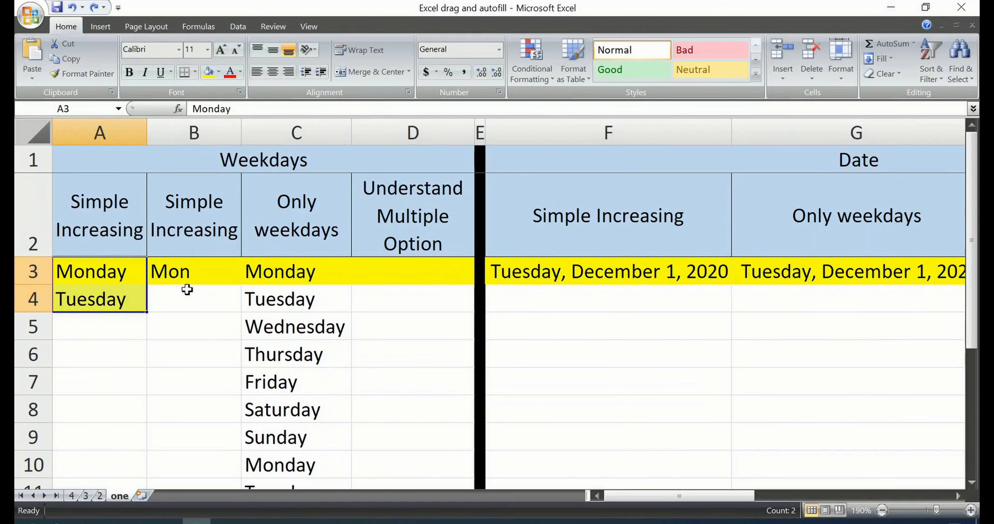
scroll(187, 290, up, 1)
scroll(187, 290, down, 2)
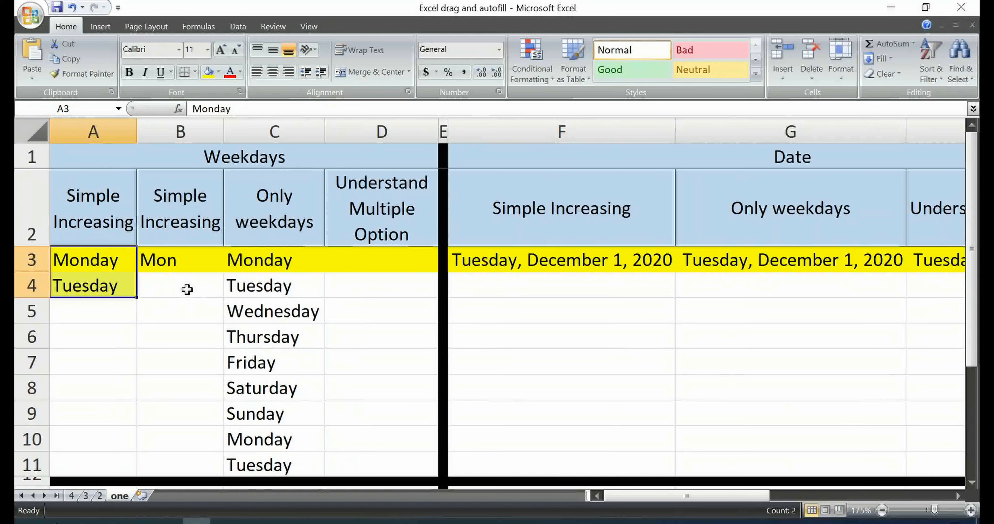
drag(138, 290, 122, 467)
click(118, 267)
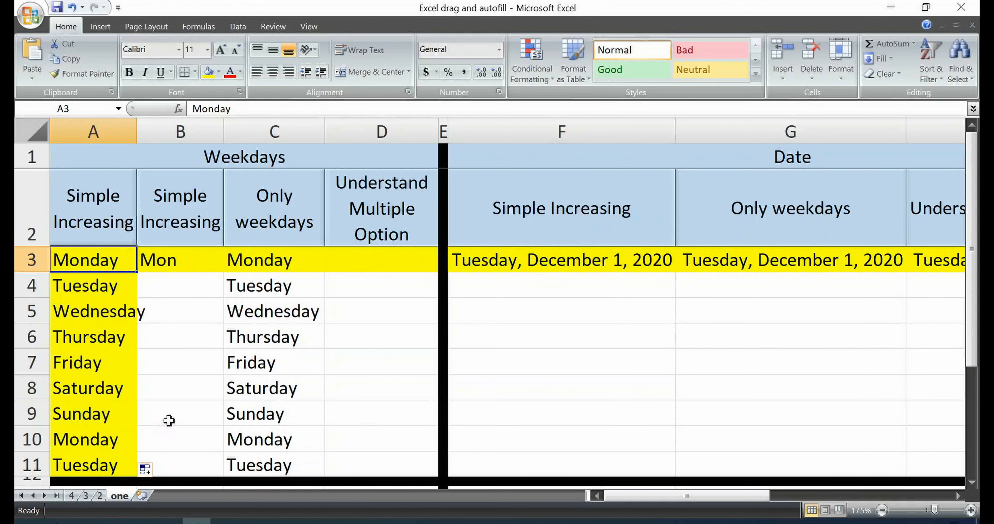
click(155, 470)
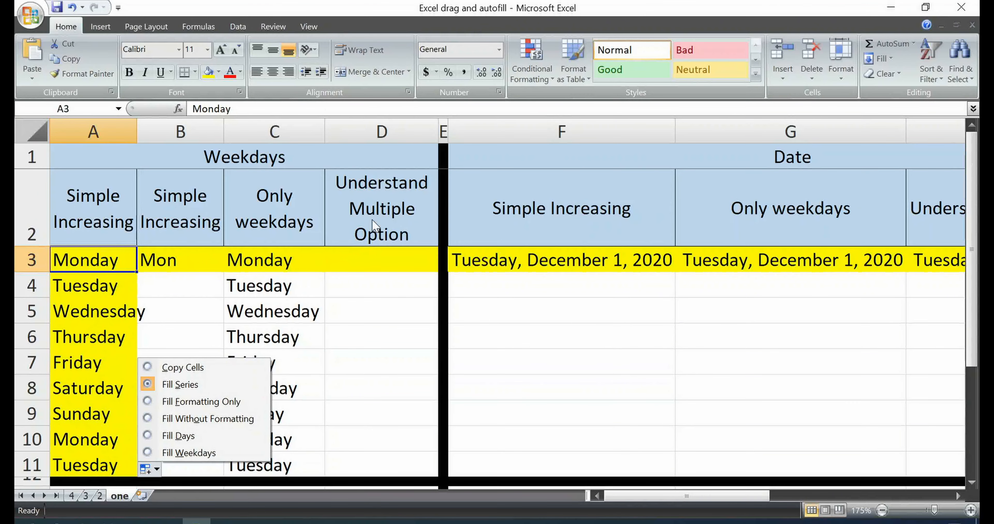
Step: Replace the entry in B3 with tue and autofill the abbreviated weekdays down to B11
click(178, 259)
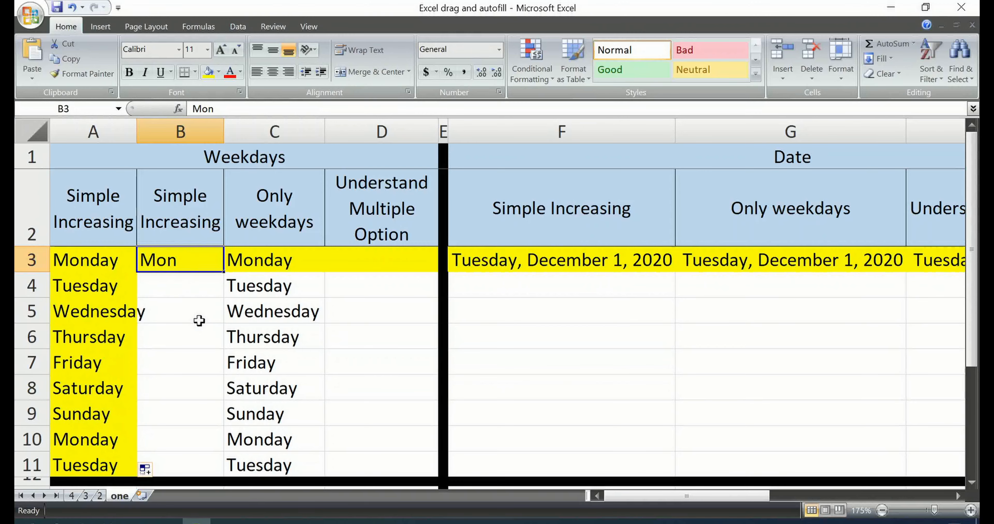
text(tue)
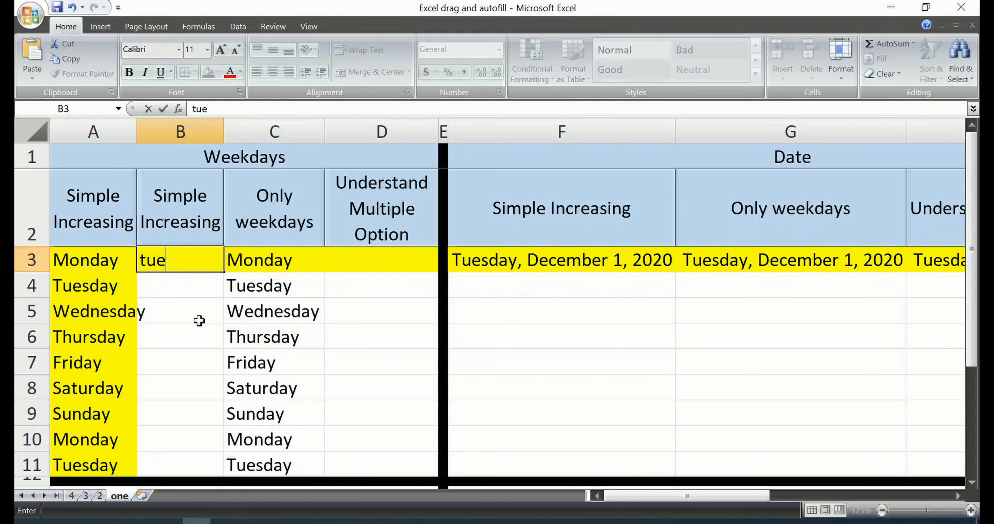
key(Return)
click(170, 254)
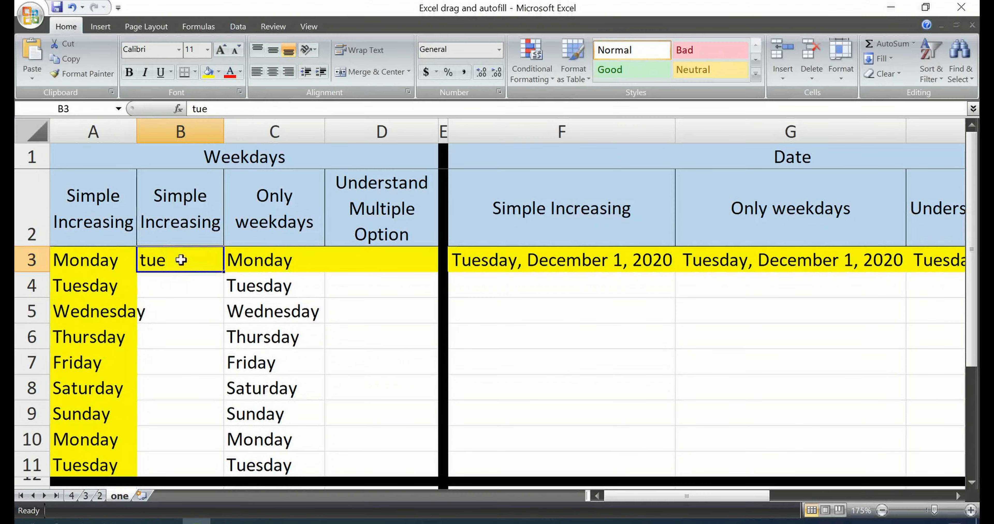
drag(225, 272, 195, 466)
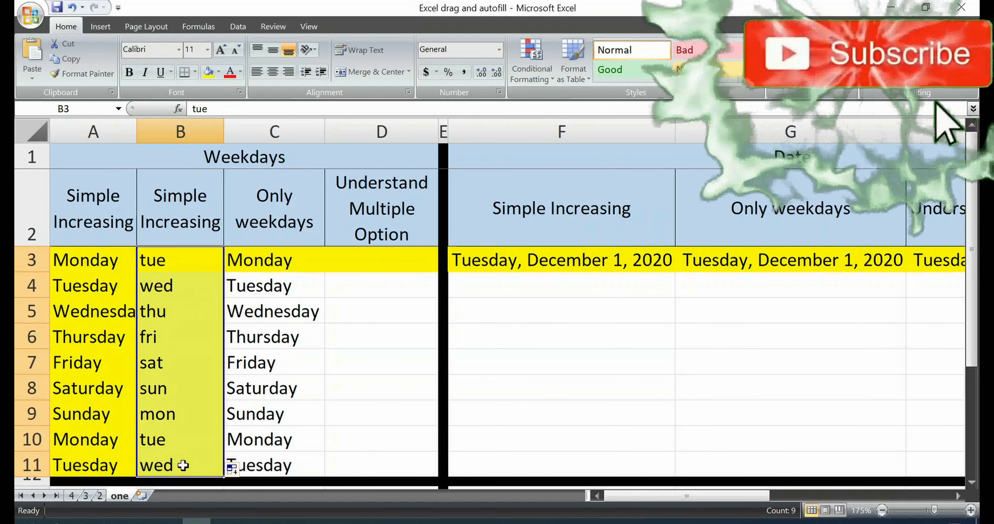
Step: Clear the weekday entries below Monday in the Only weekdays column, cells C4 to C11
click(266, 196)
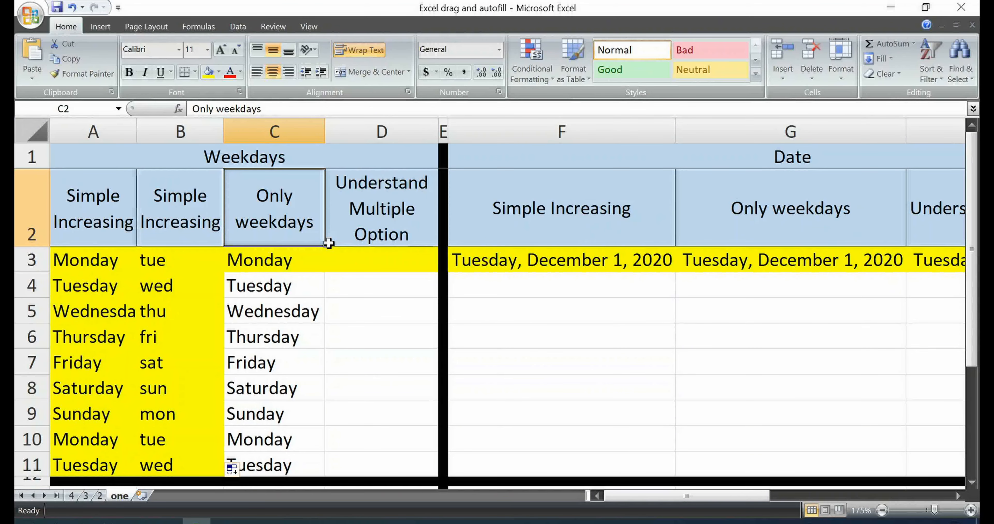
click(285, 290)
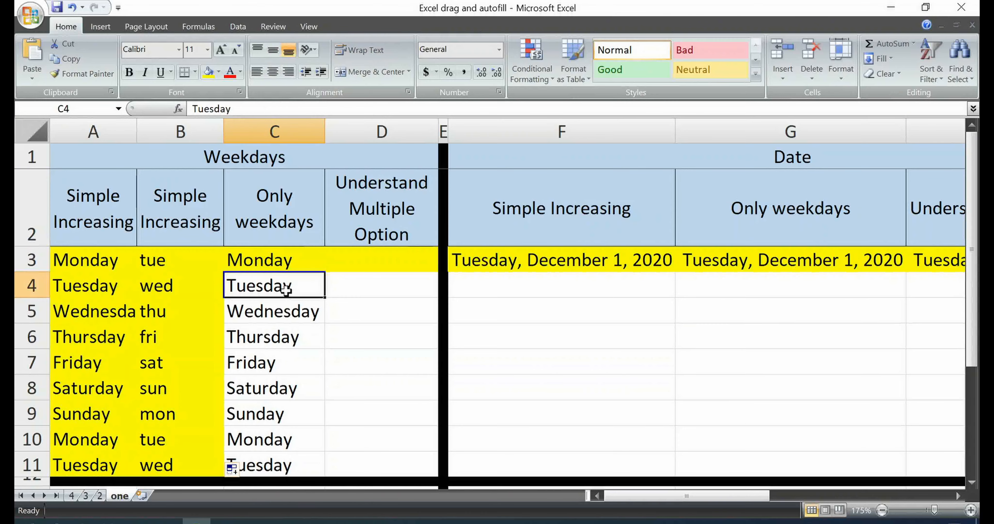
key(shift+Down)
key(shift+Down)
key(shift+Down)
key(shift+Down)
key(shift+Down)
key(shift+Down)
key(shift+Down)
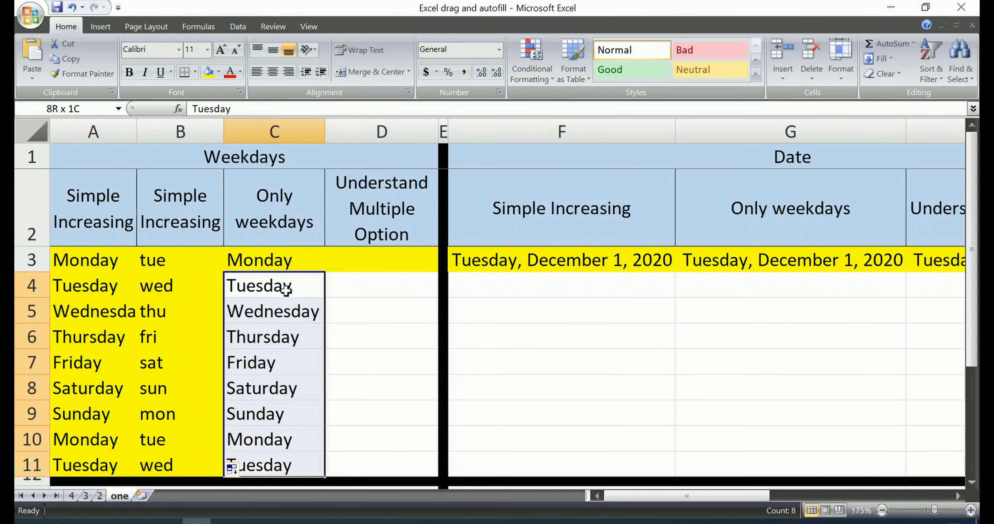
key(Delete)
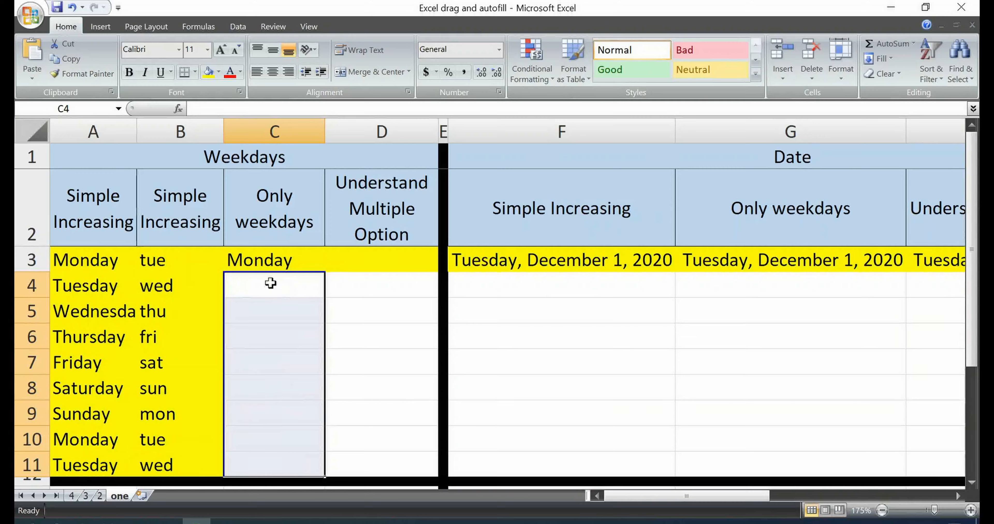
Step: Autofill Monday from C3 down to C11 using the Fill Weekdays option
click(252, 265)
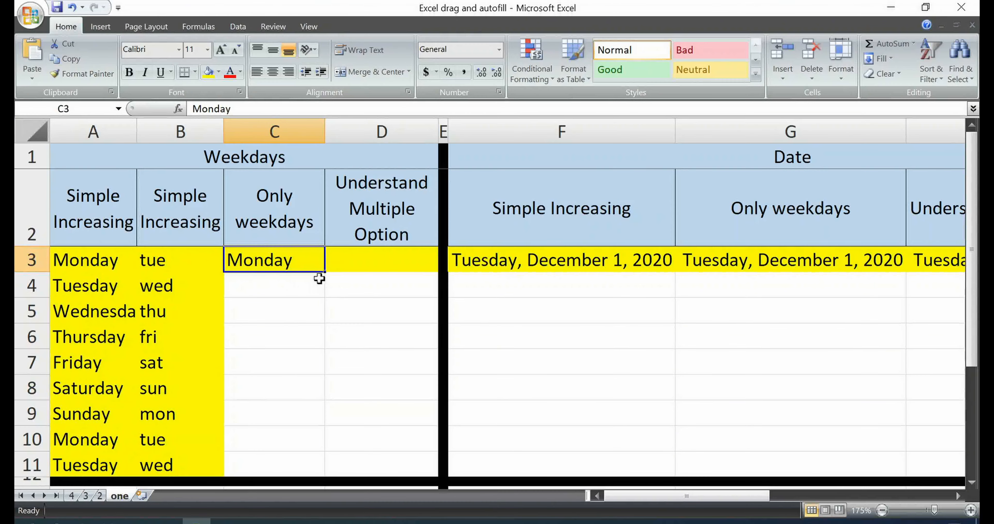
drag(324, 272, 320, 473)
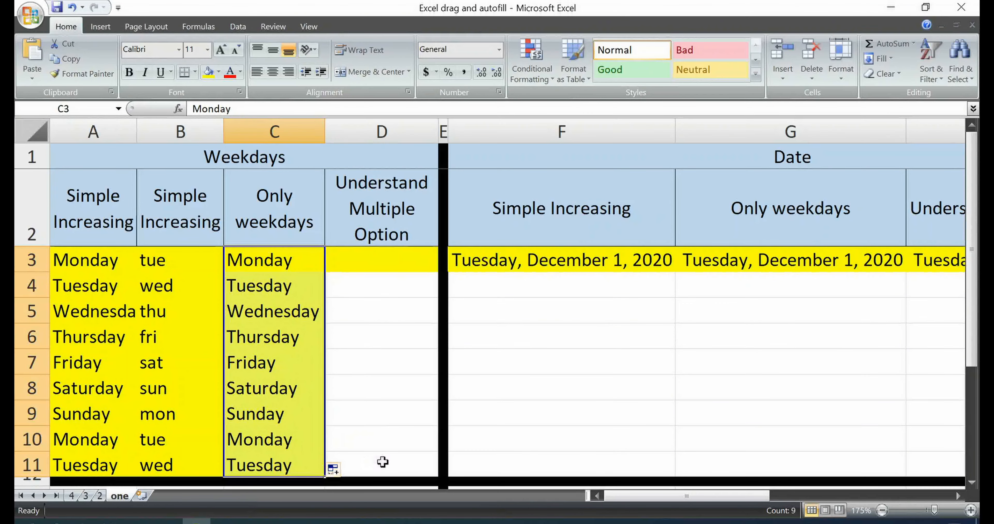
click(344, 471)
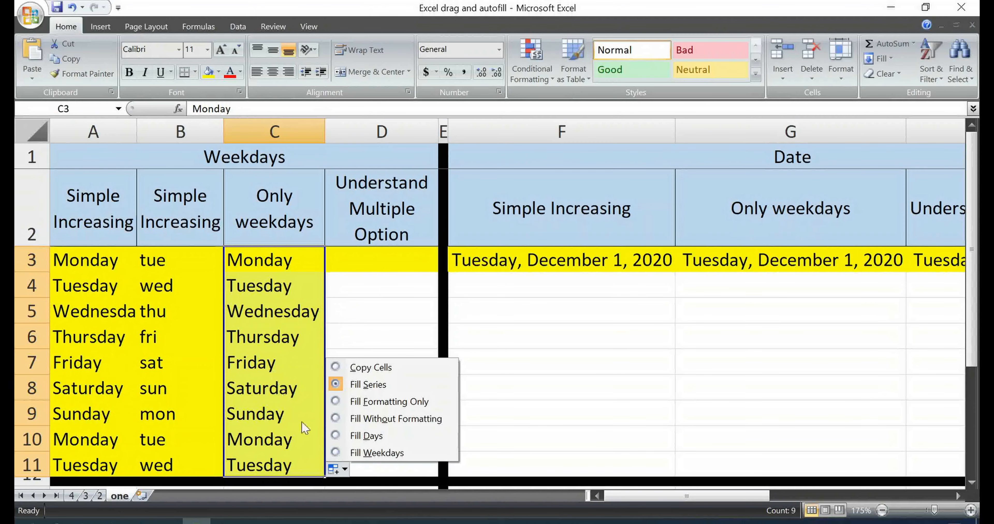
click(362, 453)
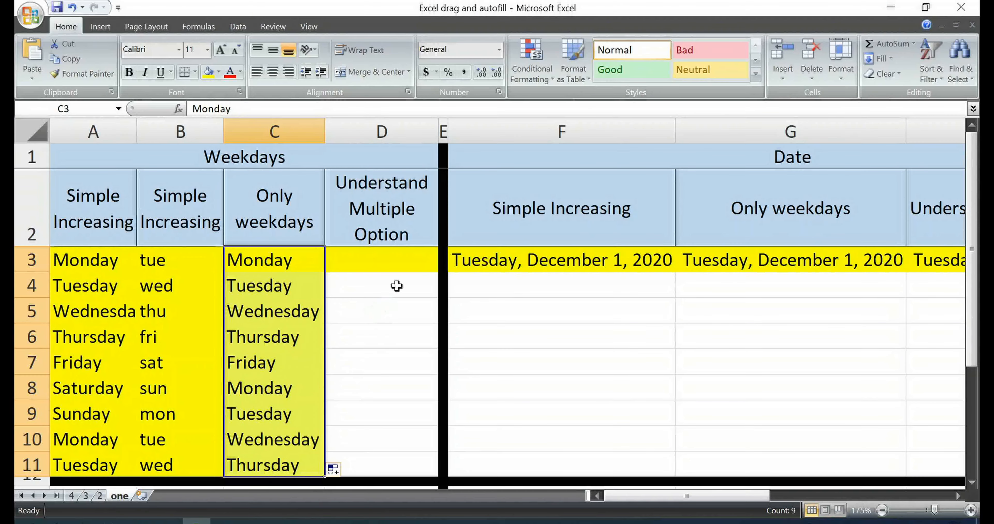
Step: Copy Monday from C3 into D3 under the Understand Multiple Option heading
click(398, 211)
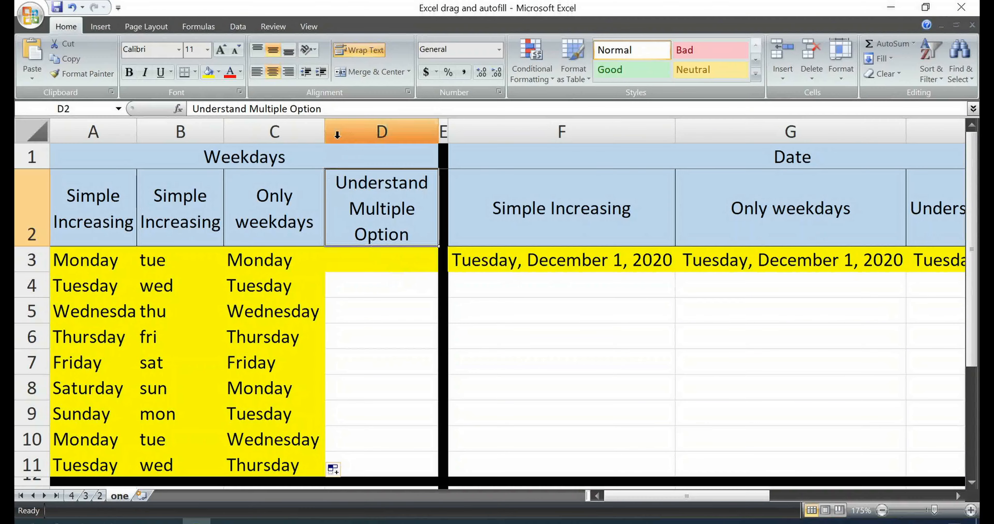
click(267, 258)
key(ctrl+c)
key(Right)
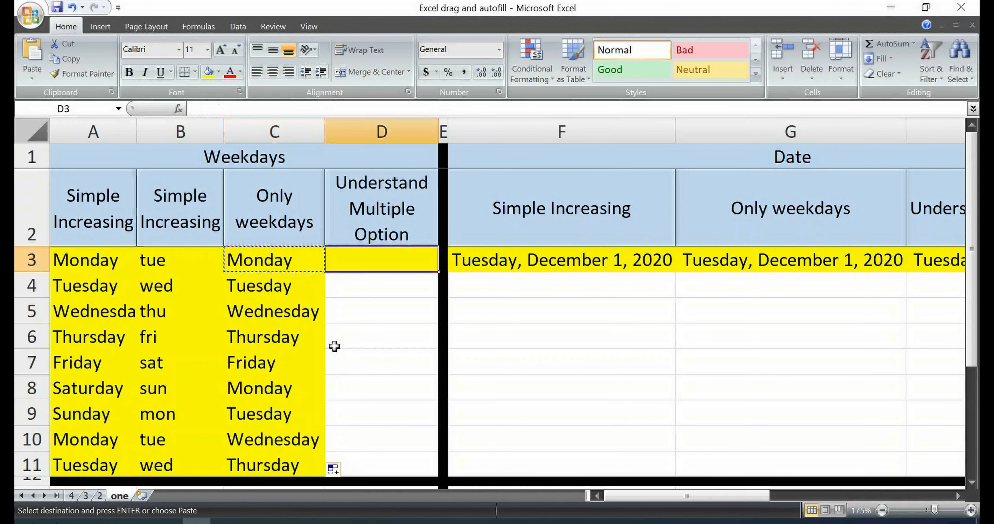
key(Return)
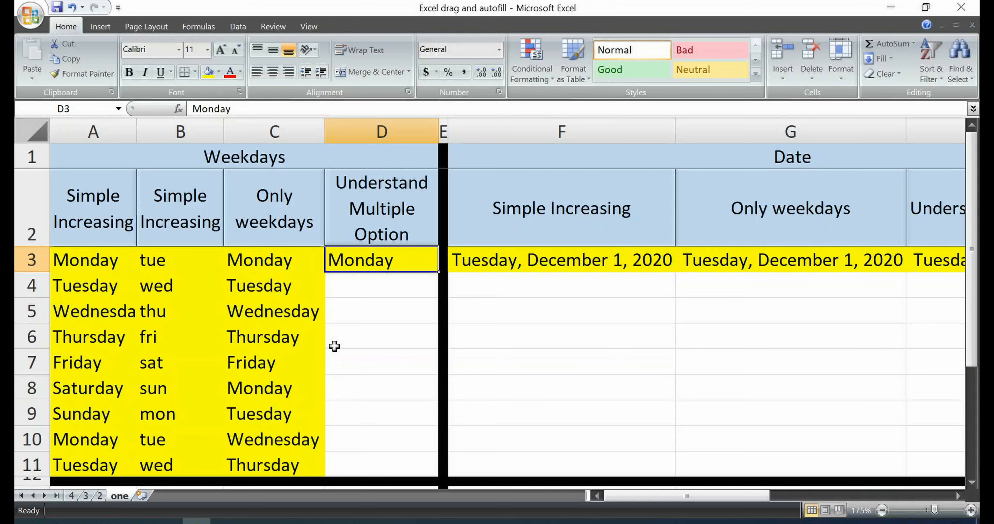
Step: Replace the entry in D3 with Sunday and autofill the days down to D11
text(Sunday)
key(Return)
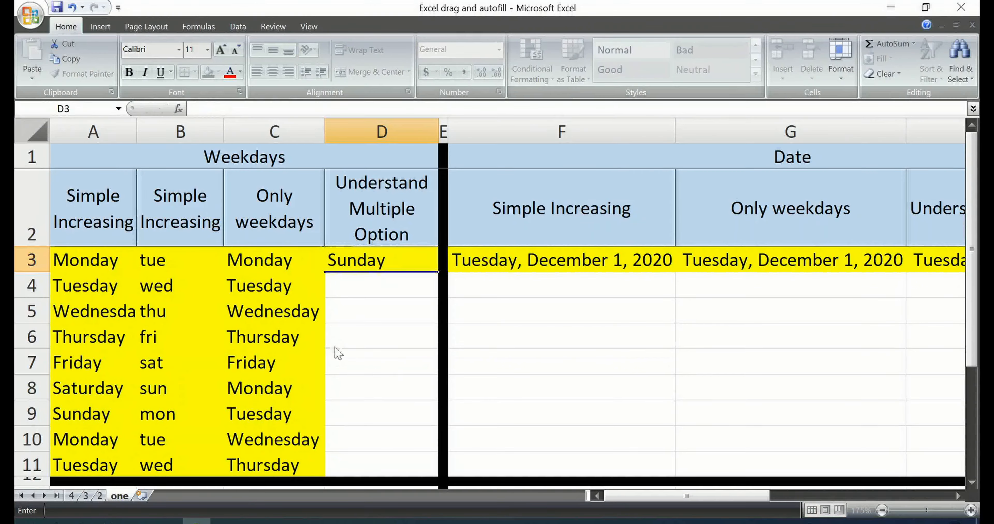
key(Up)
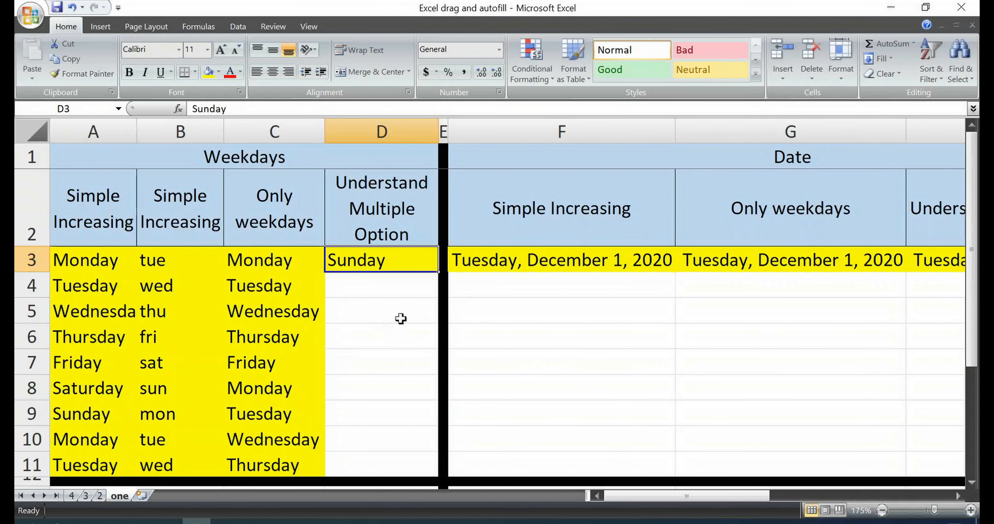
drag(434, 272, 424, 479)
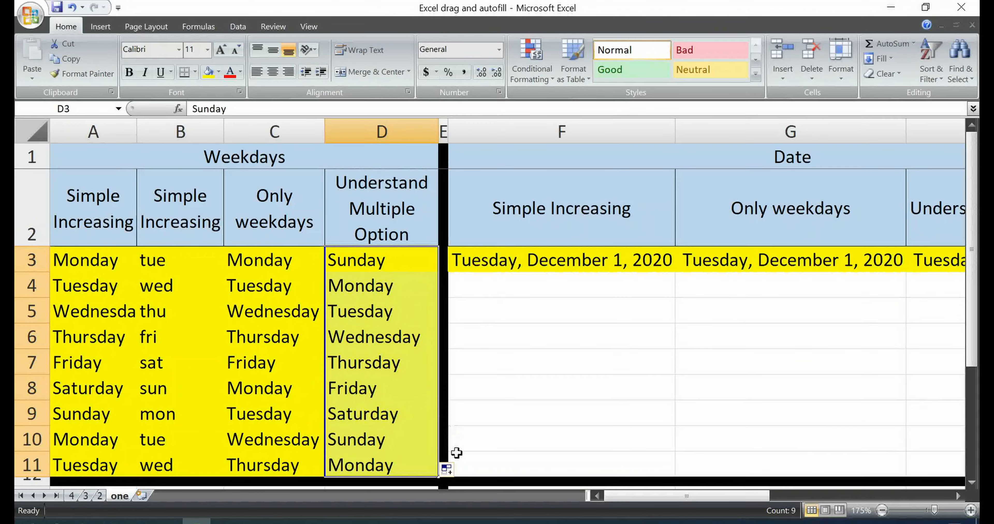
Step: Switch the D3 to D11 autofill to Copy Cells and back to Fill Series
click(452, 477)
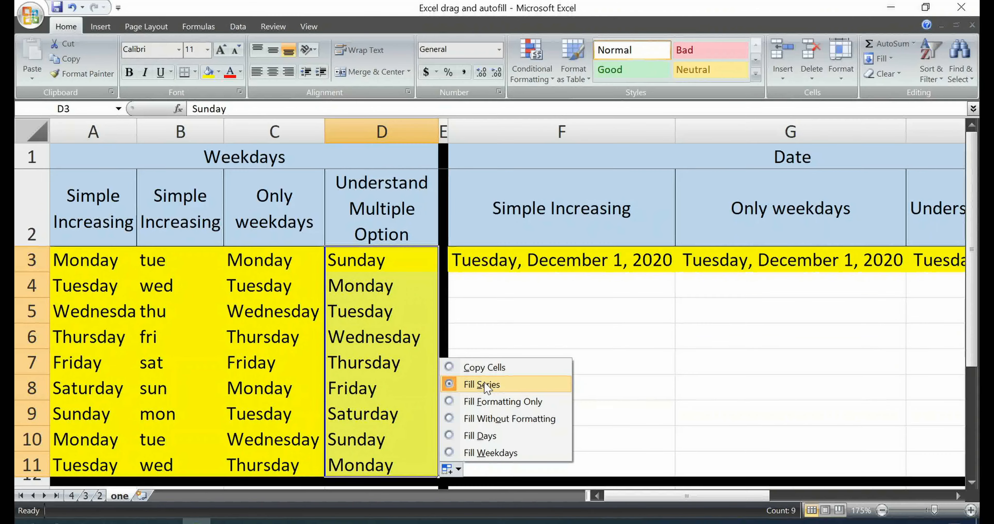
click(478, 369)
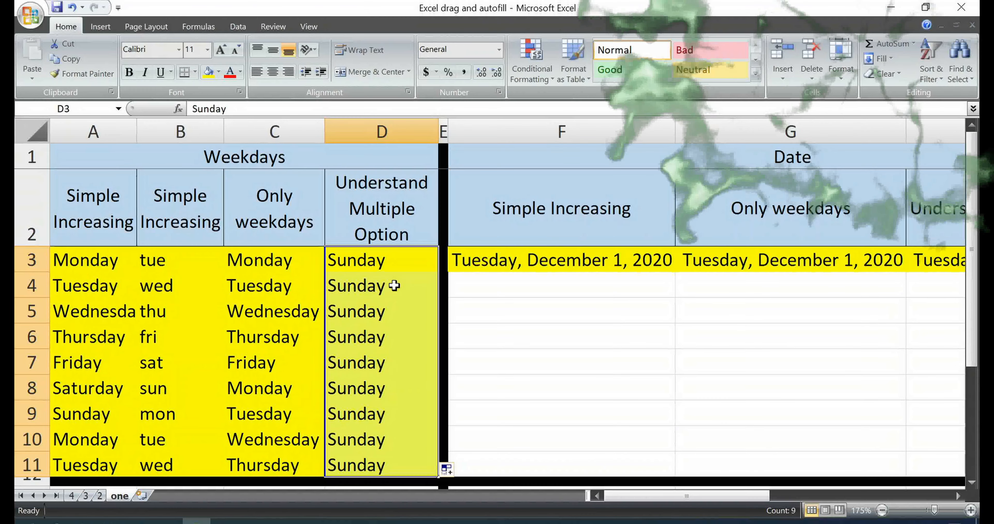
click(448, 469)
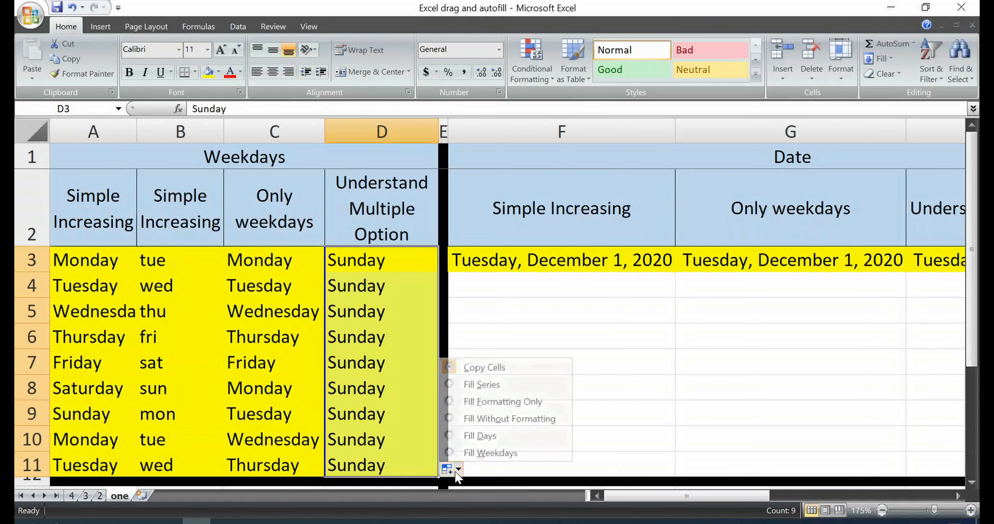
click(489, 386)
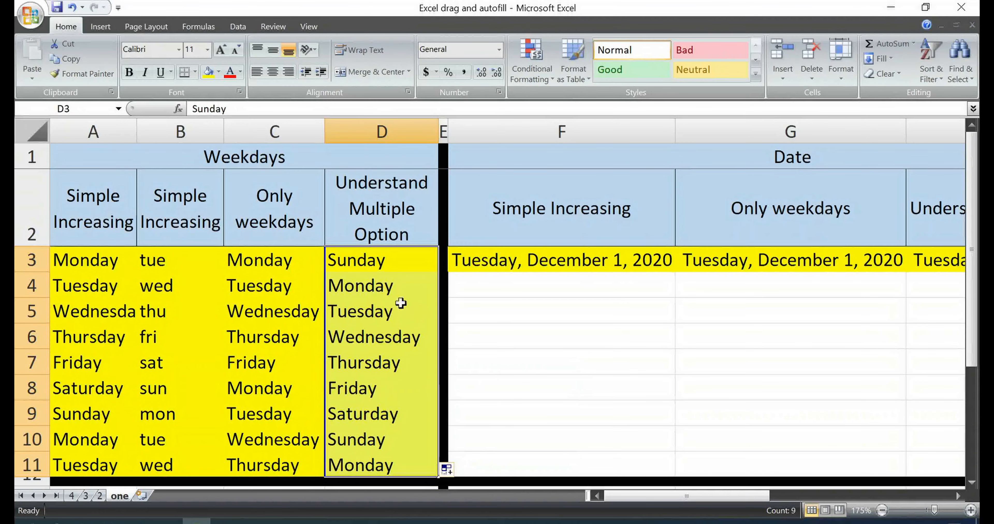
Step: Try the Fill Formatting Only and Fill Without Formatting options on the D3 to D11 autofill
click(457, 469)
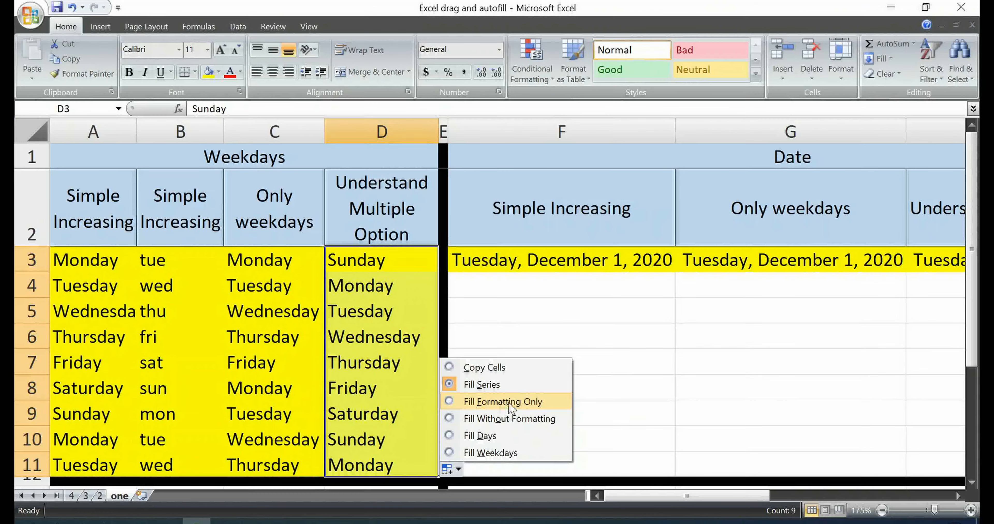
click(554, 409)
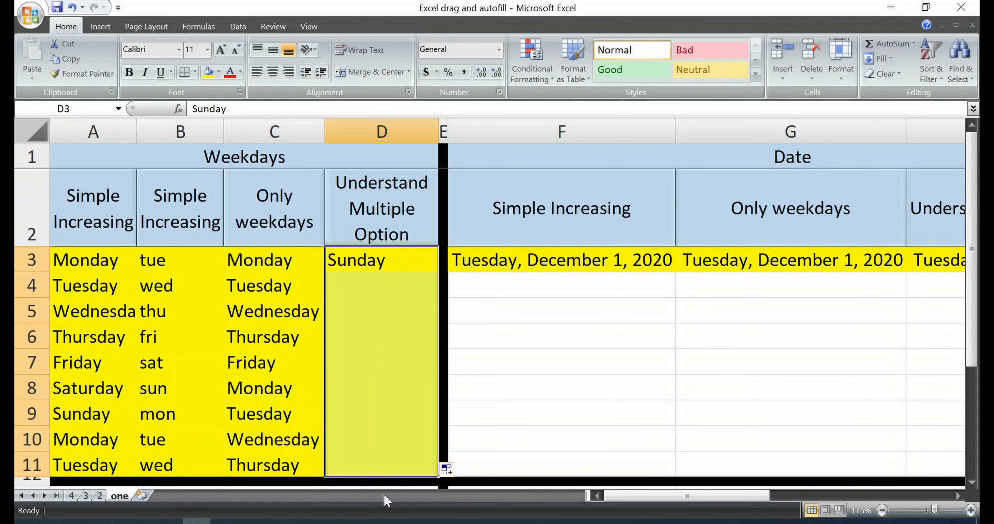
click(458, 470)
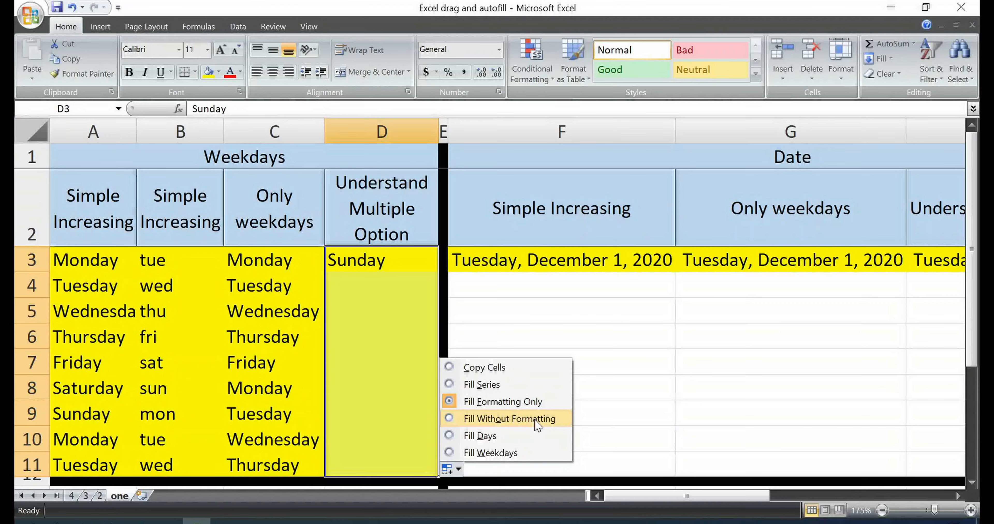
click(536, 422)
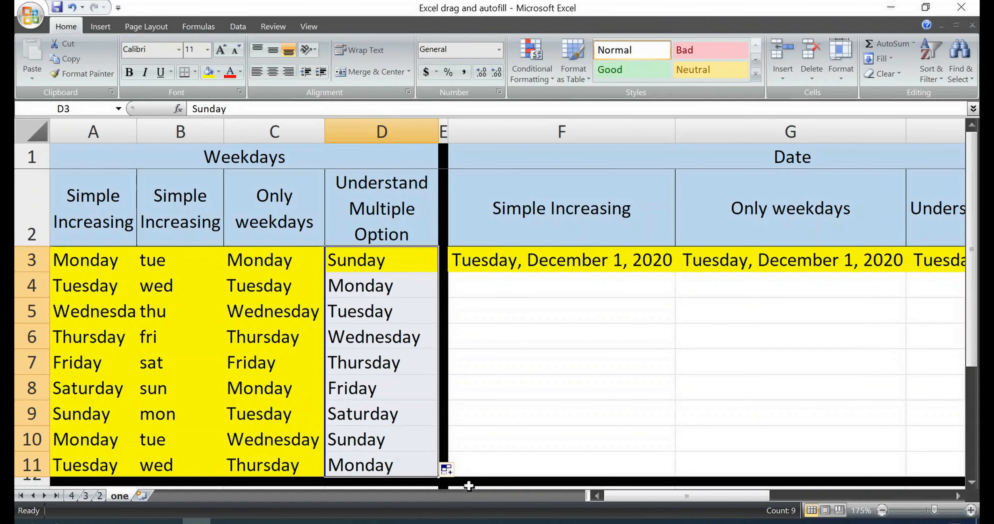
Step: Apply Fill Days to the D3 to D11 autofill and finish with the Fill Weekdays option
click(449, 478)
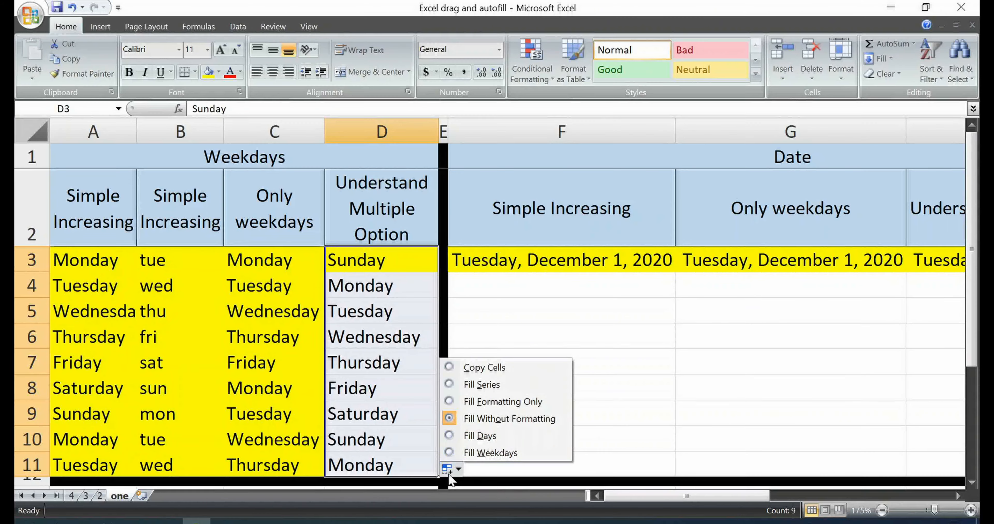
click(496, 437)
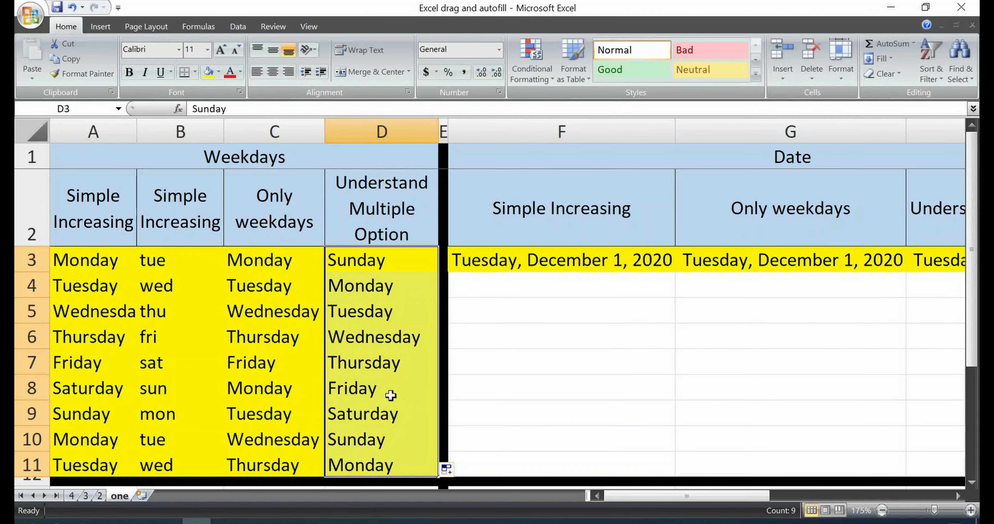
click(459, 469)
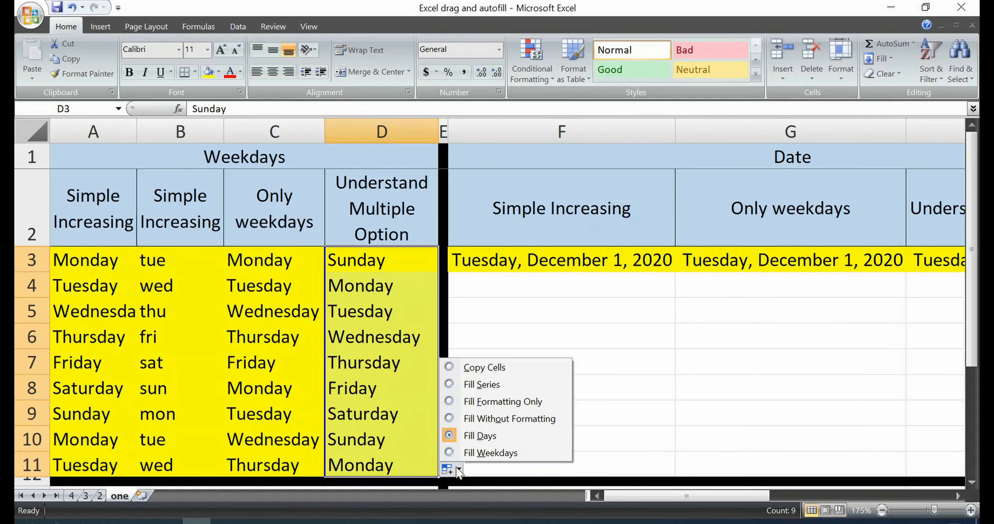
click(500, 454)
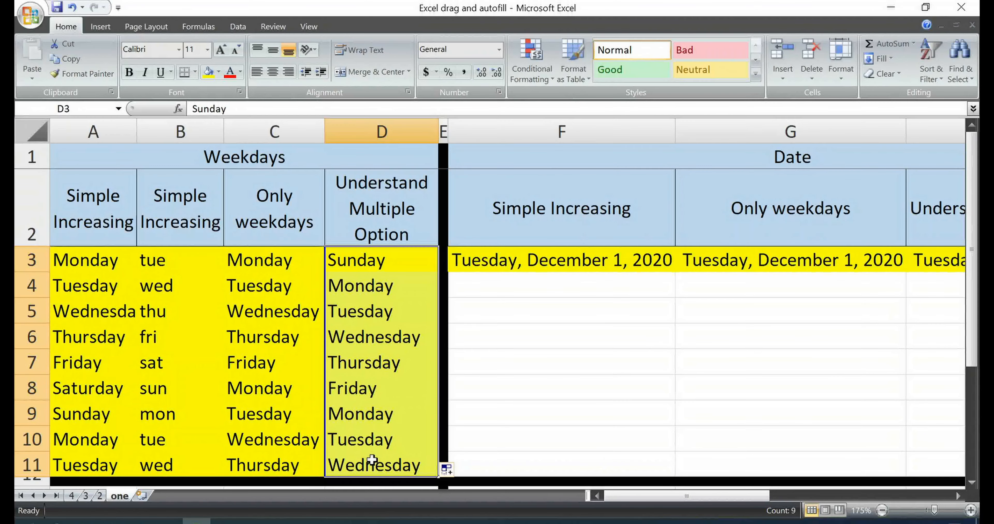
Step: Autofill the date in F3 down to F11 under Date, Simple Increasing, and widen column F to fit the full dates
click(617, 217)
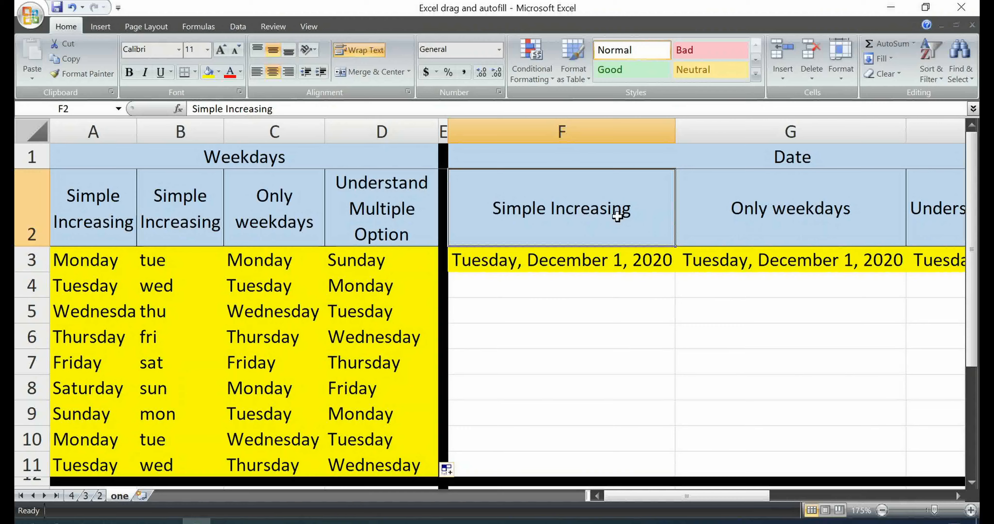
key(Right)
key(Right)
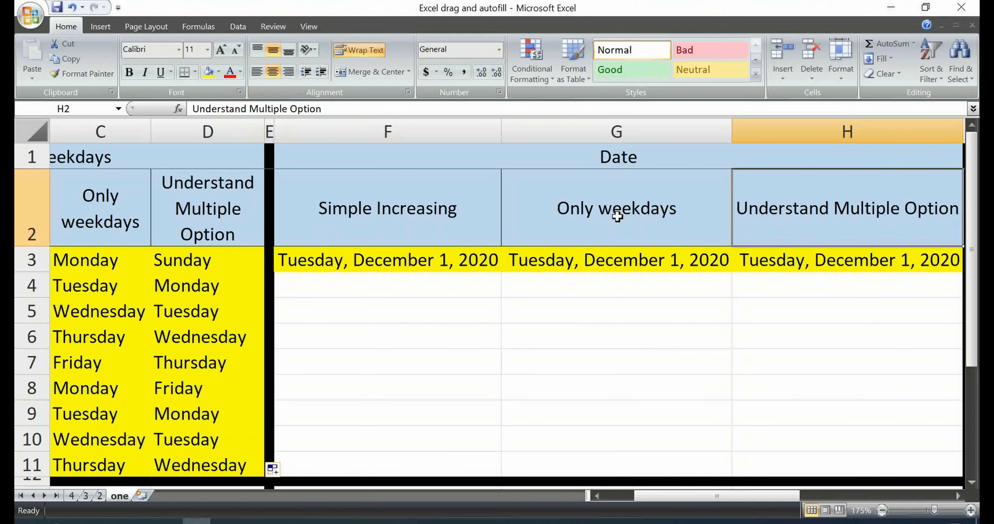
key(Right)
key(Left)
key(Left)
key(Left)
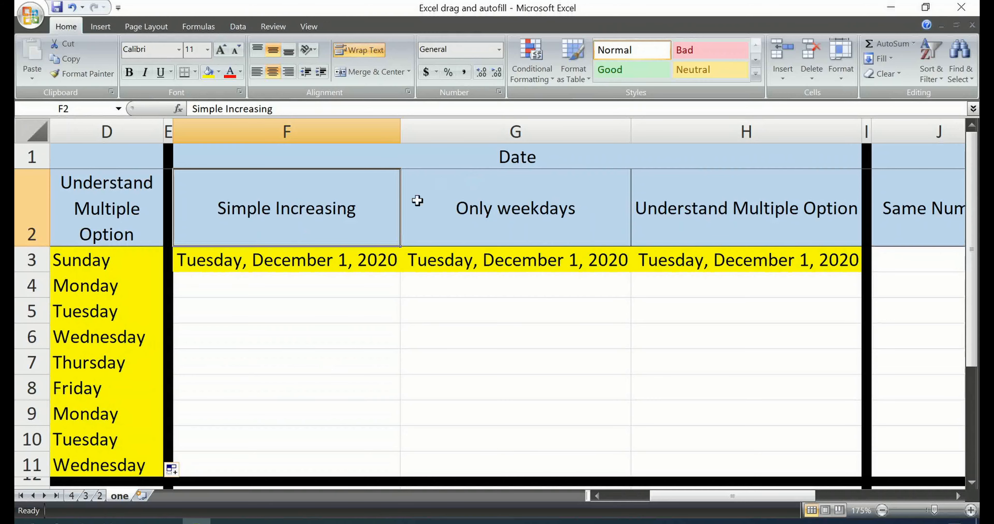
click(365, 259)
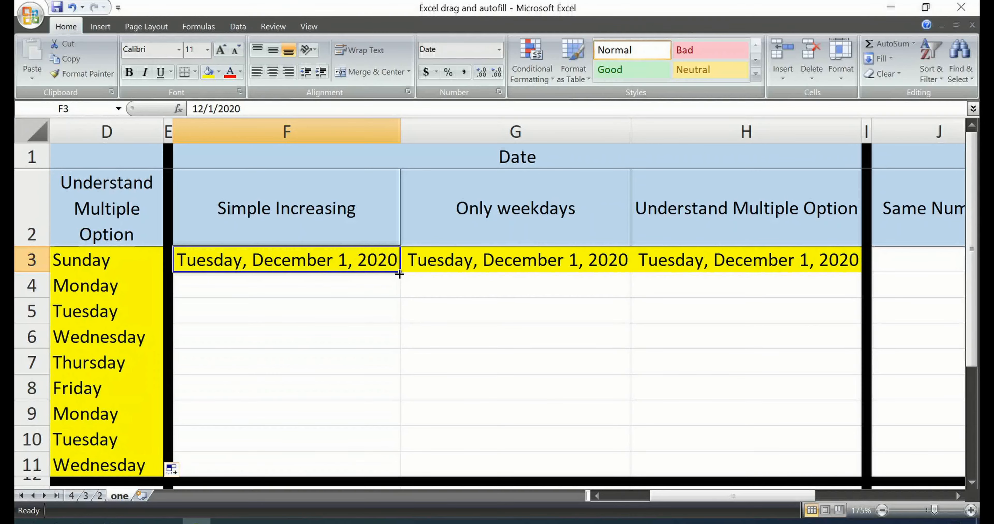
drag(399, 274, 388, 470)
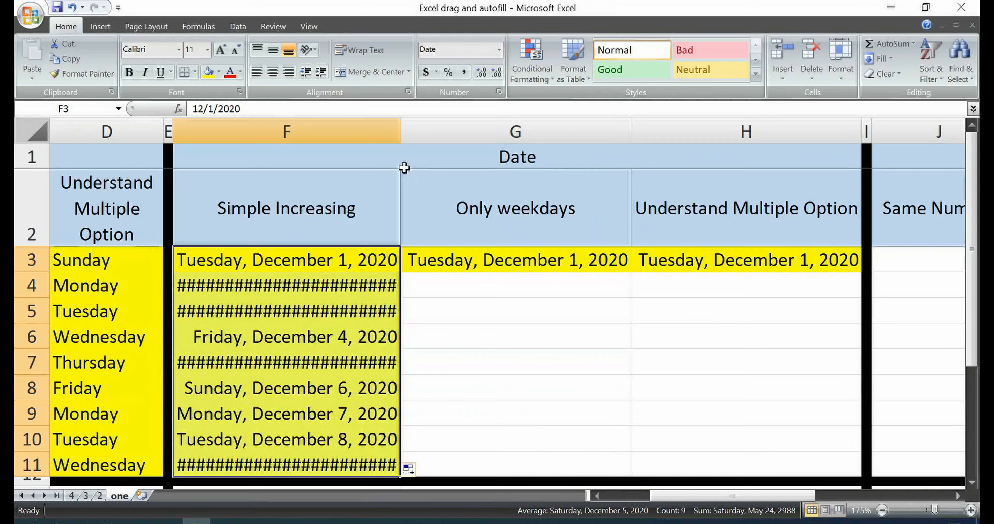
drag(401, 125, 439, 128)
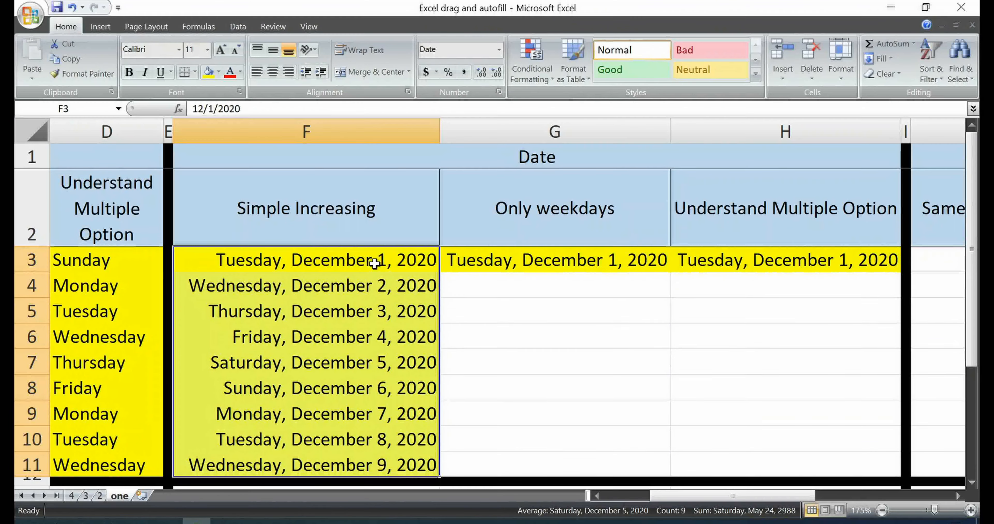
Step: Enter the sample date 10/23/2020 in G5 under Only weekdays
click(484, 308)
text(10/23/2020)
key(Return)
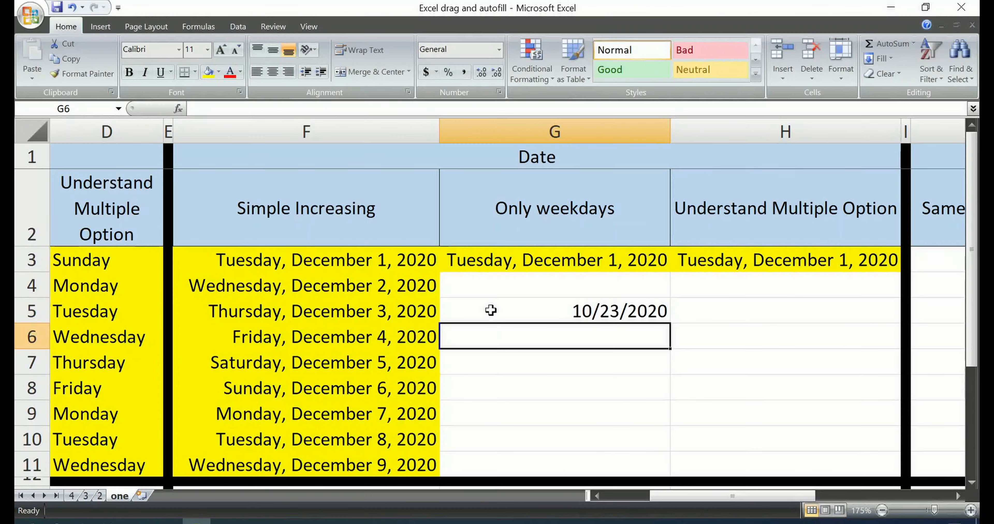
Step: Review the Date formats offered for G5 in Format Cells without applying any, and delete the sample date
click(582, 311)
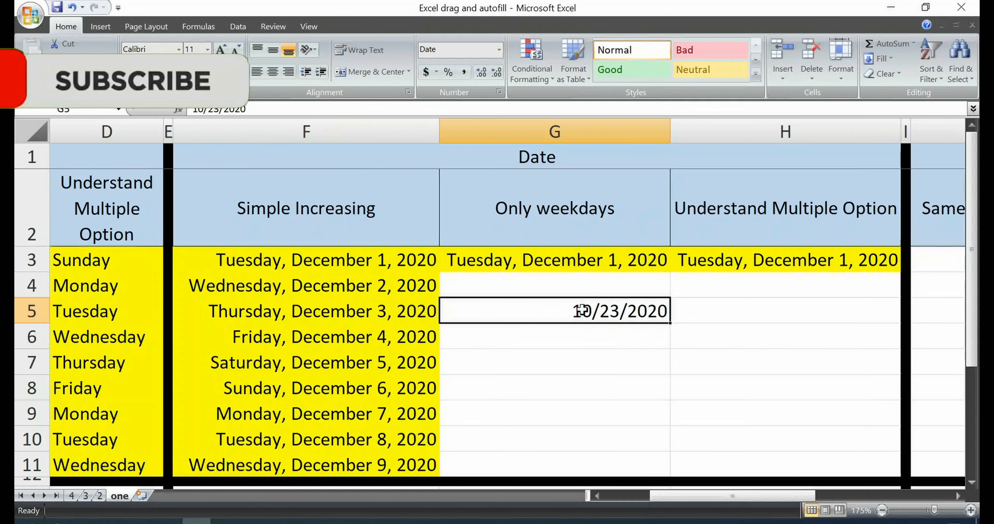
right_click(582, 311)
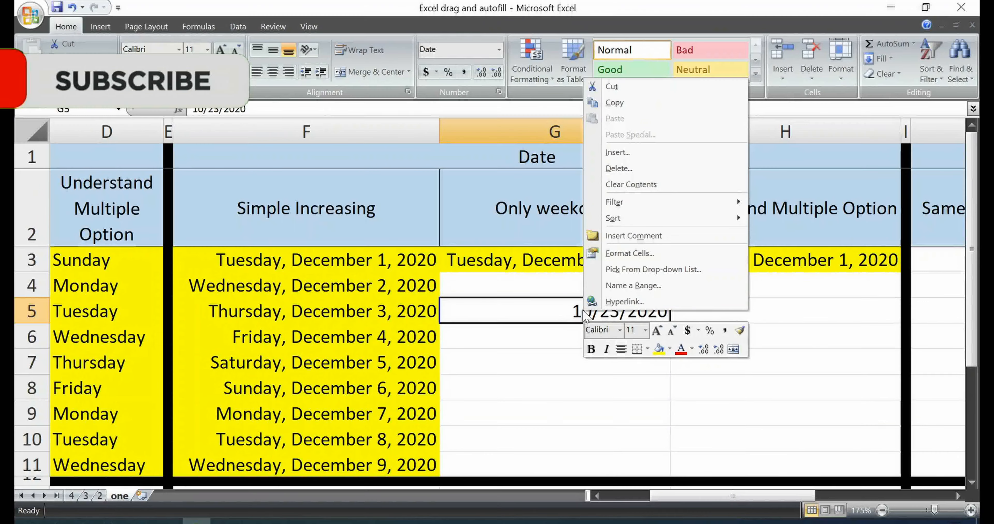
click(625, 251)
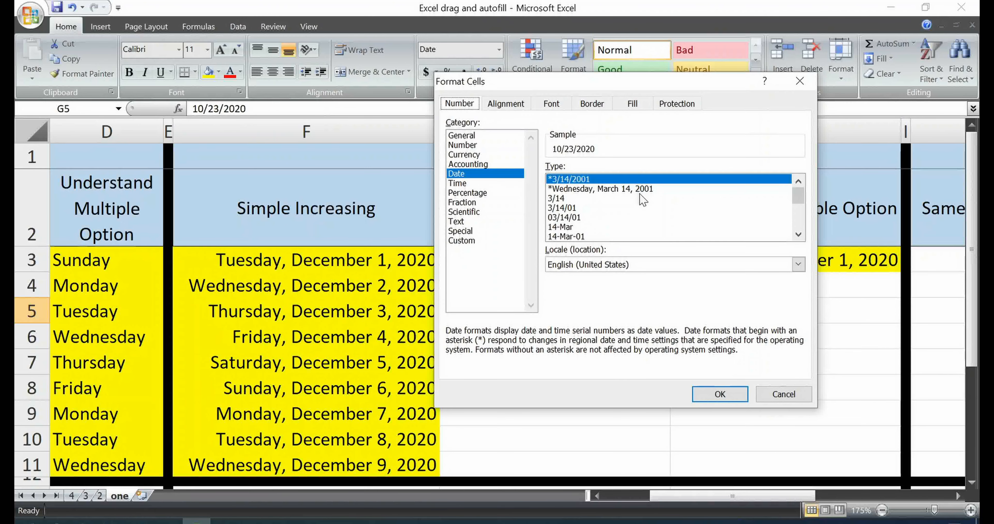
click(784, 395)
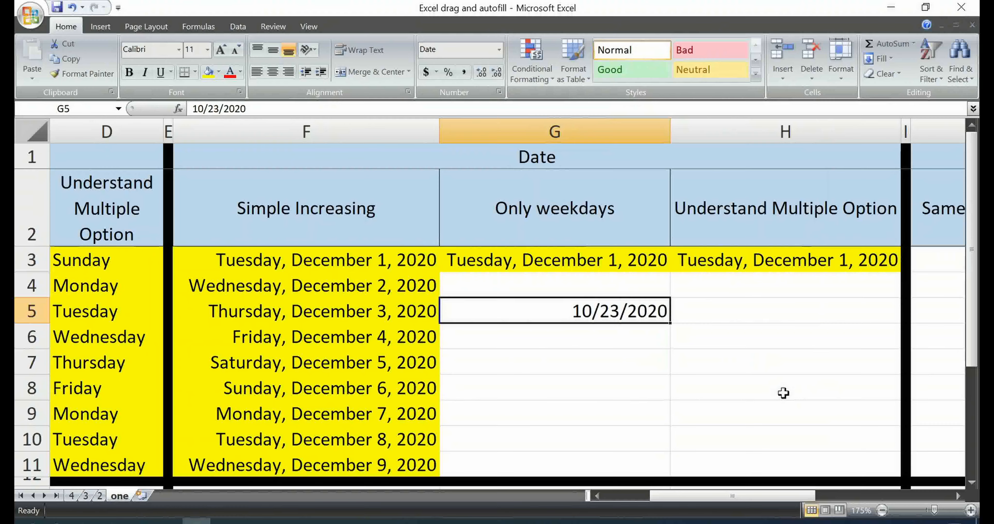
key(Delete)
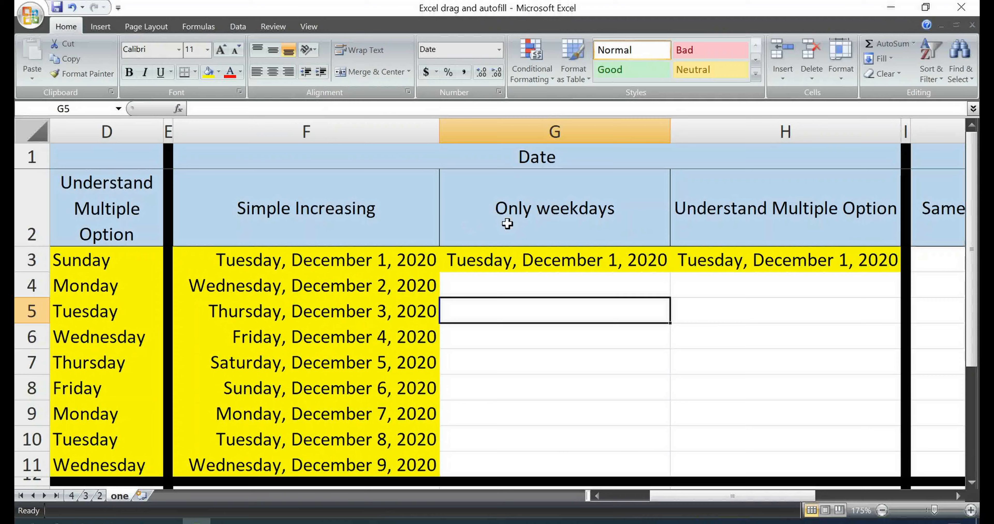
Step: Autofill the date in G3 down to G11 under Only weekdays and widen column G to fit the full dates
click(540, 223)
click(561, 256)
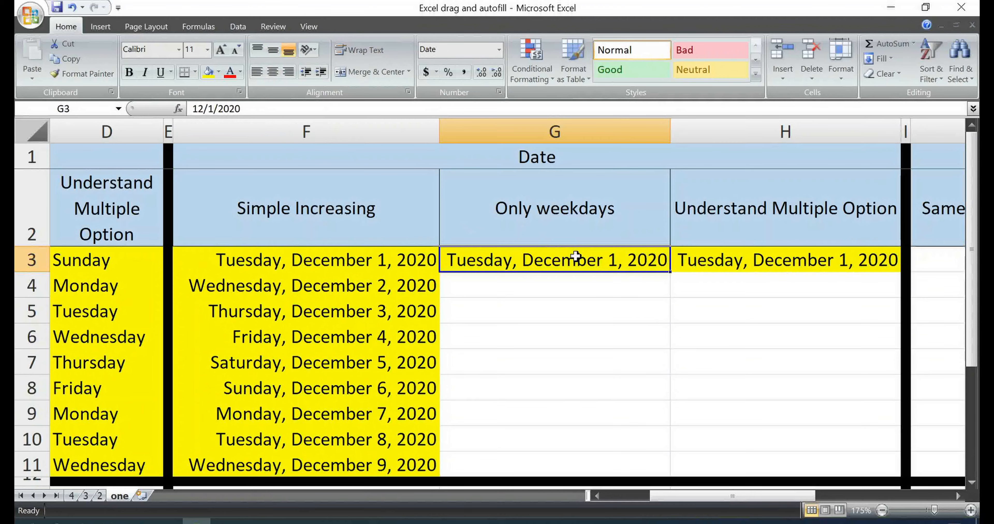
drag(670, 272, 656, 475)
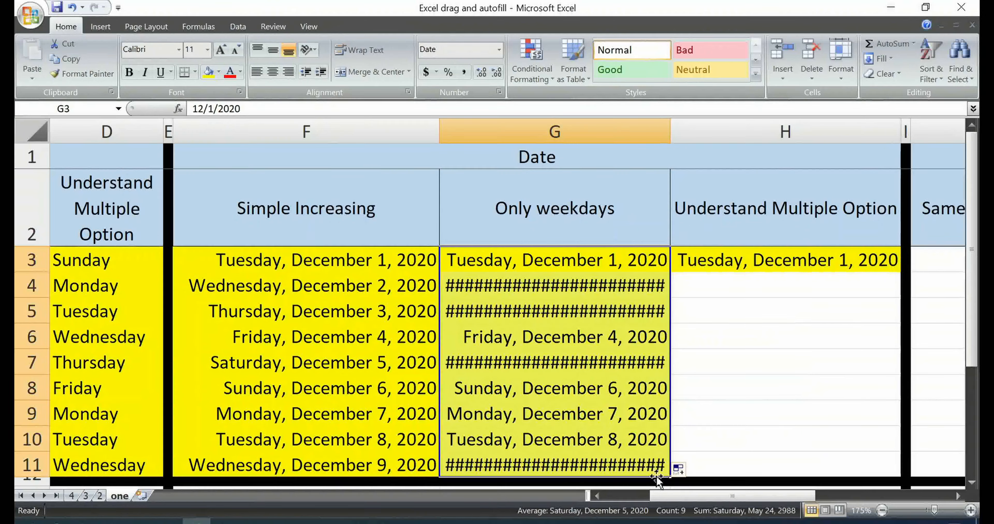
drag(666, 123, 707, 124)
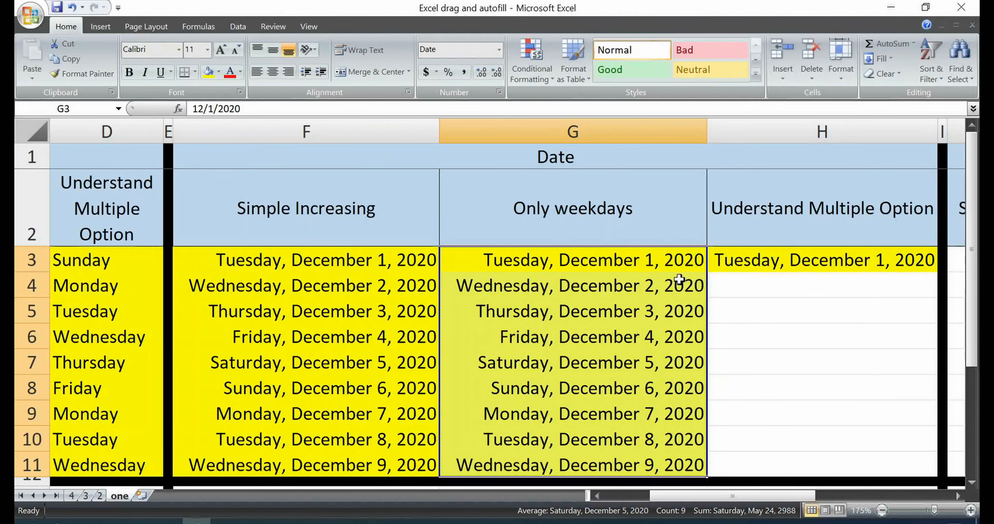
Step: Clear the dates and fill colour in G4 to G11 by copying the blank cells H4 to H11 over them, and return to G3
click(672, 293)
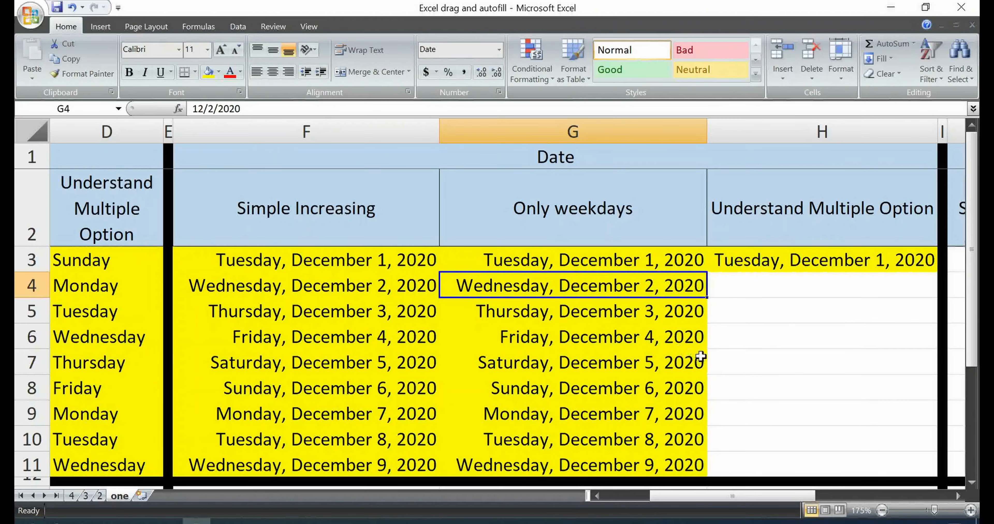
key(ctrl+shift+Down)
key(shift+Up)
key(Right)
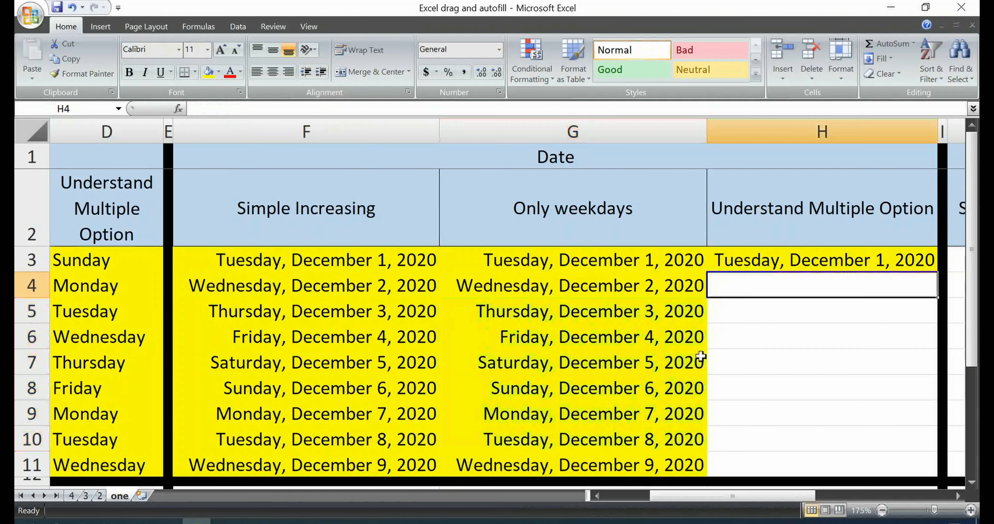
key(shift+Down)
key(shift+Down)
key(shift+Down)
key(shift+Down)
key(shift+Down)
key(shift+Down)
key(shift+Down)
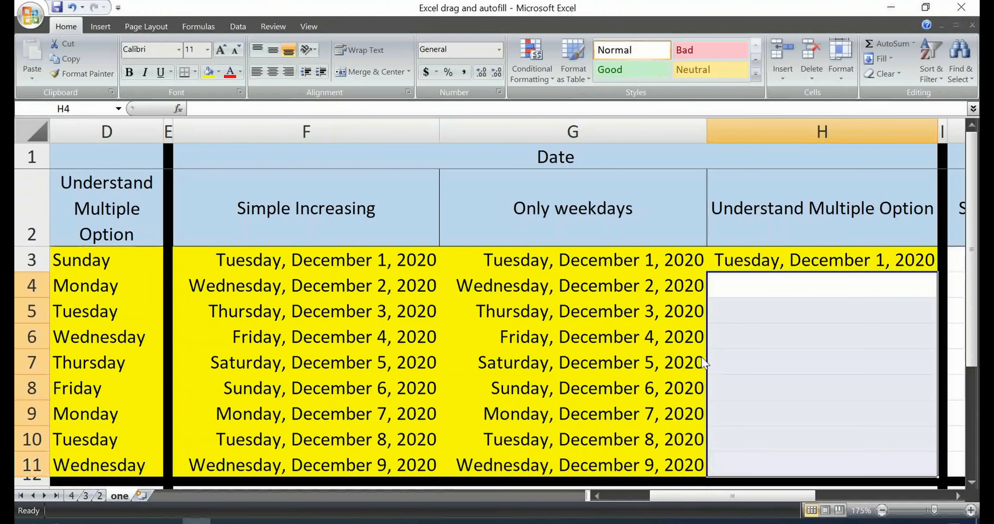
key(ctrl+c)
key(Left)
key(Return)
key(Right)
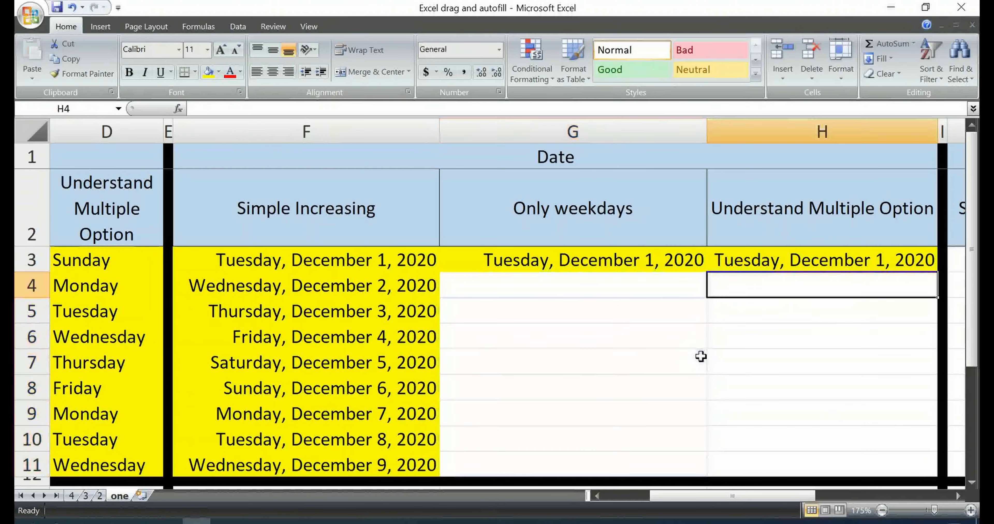
key(Left)
key(Up)
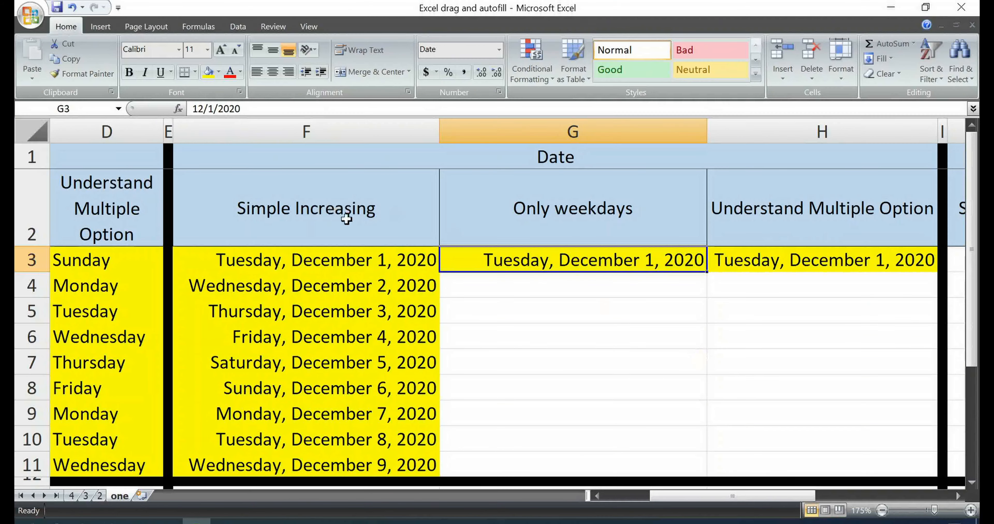
Step: Autofill the date in G3 down to G11 under Only weekdays and apply the Fill Weekdays option
click(838, 283)
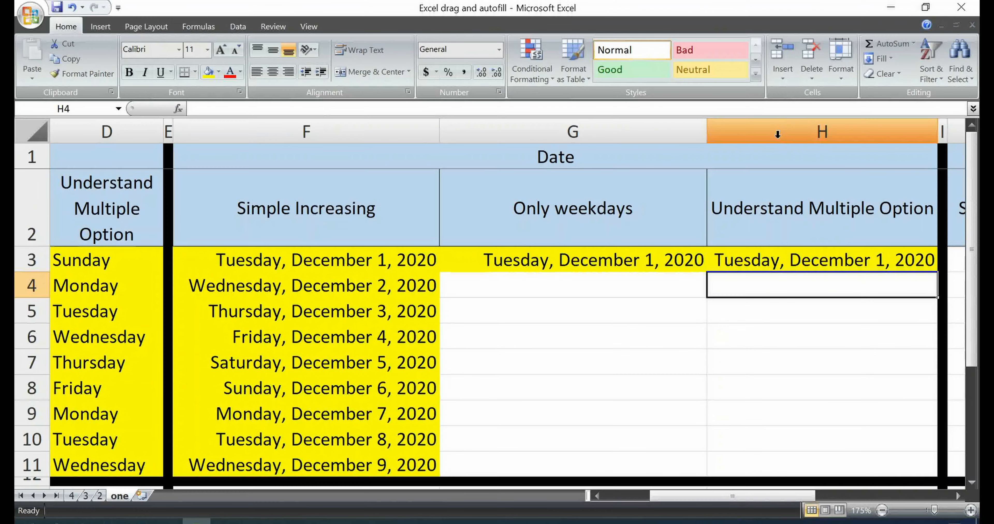
click(655, 251)
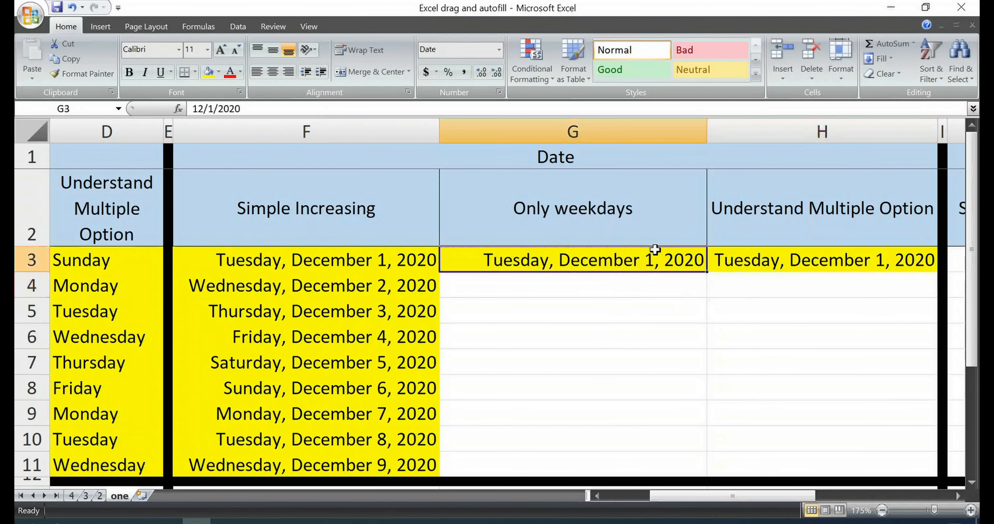
drag(707, 273, 676, 477)
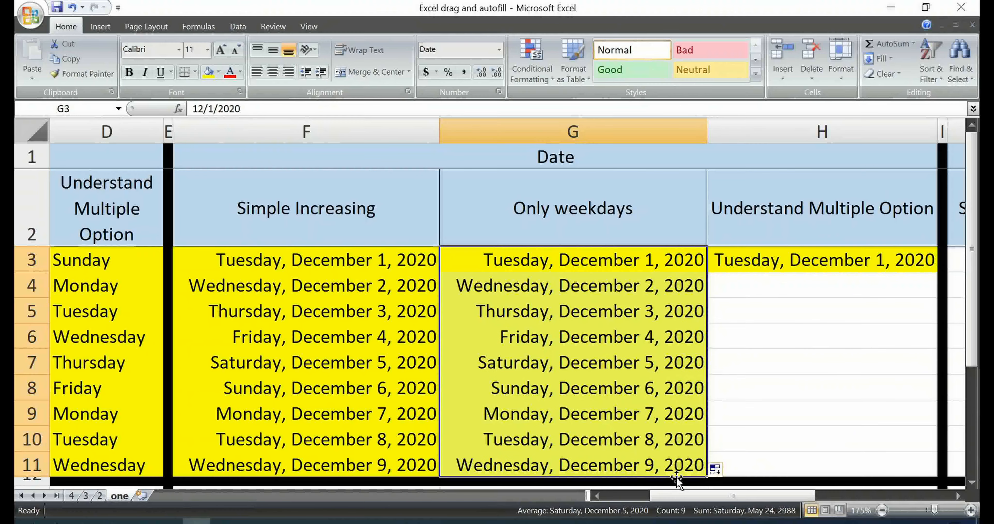
click(723, 474)
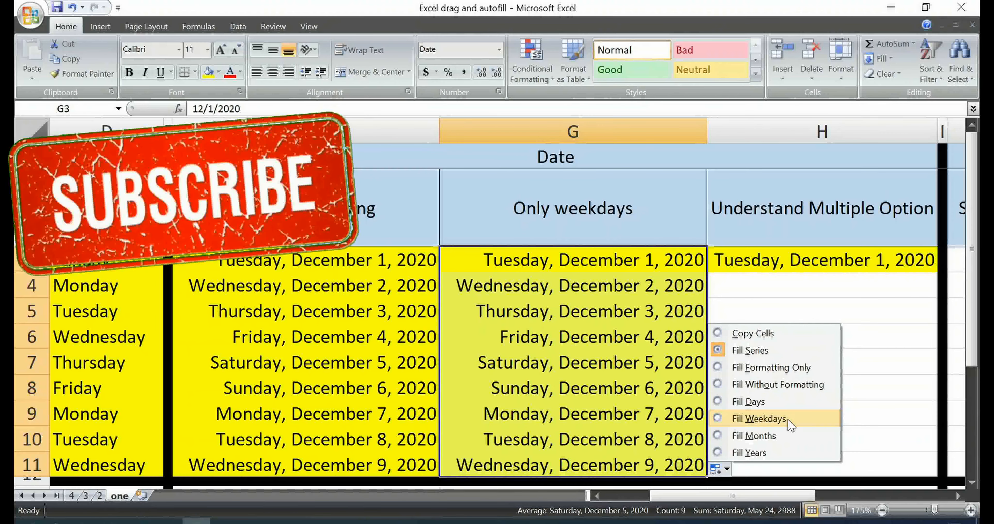
click(758, 419)
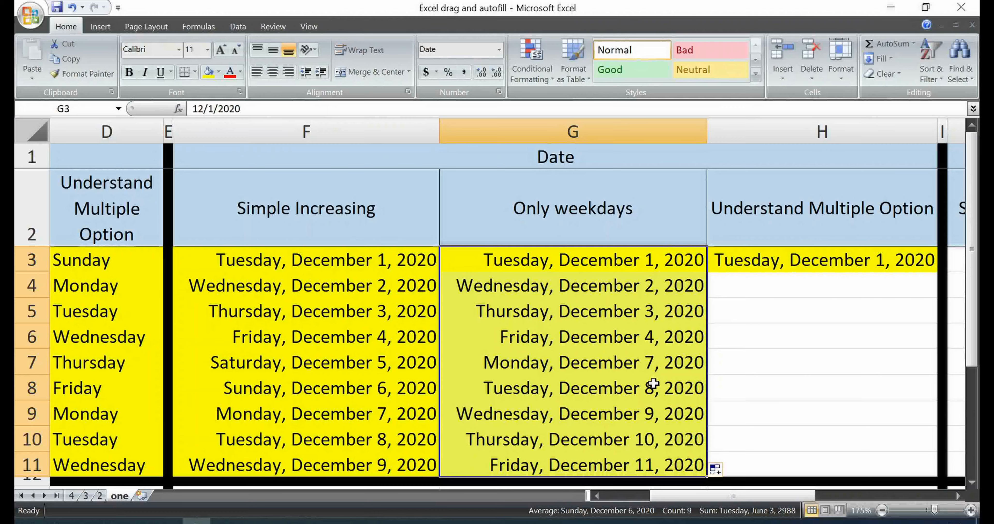
click(827, 233)
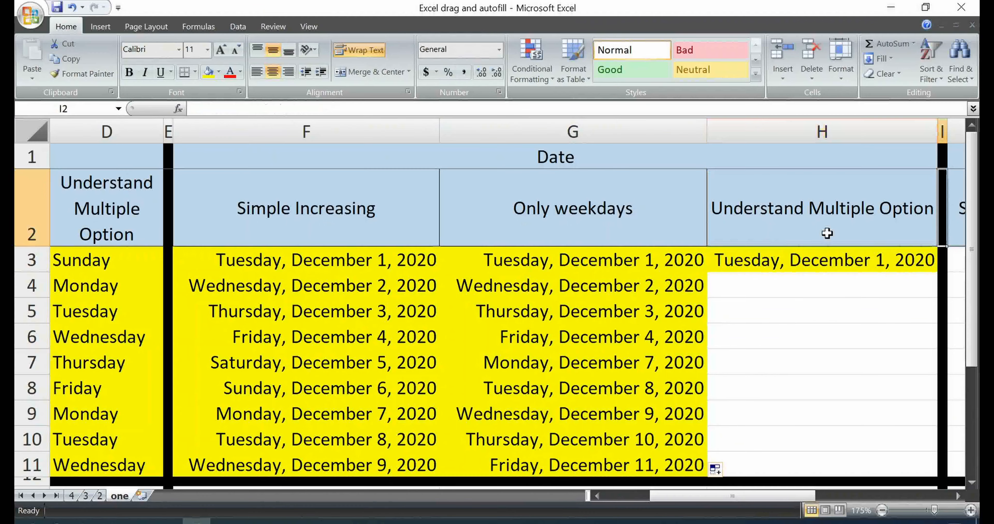
key(Down)
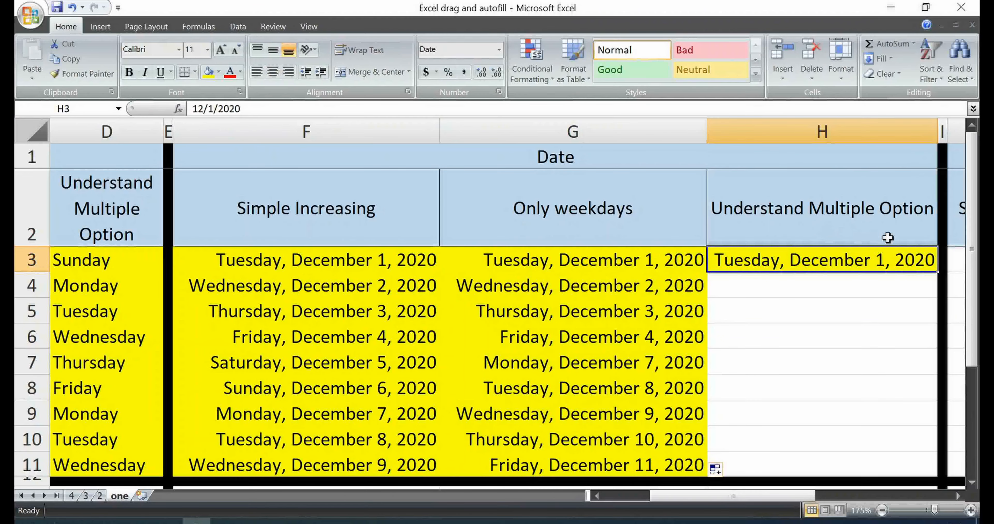
drag(938, 273, 900, 467)
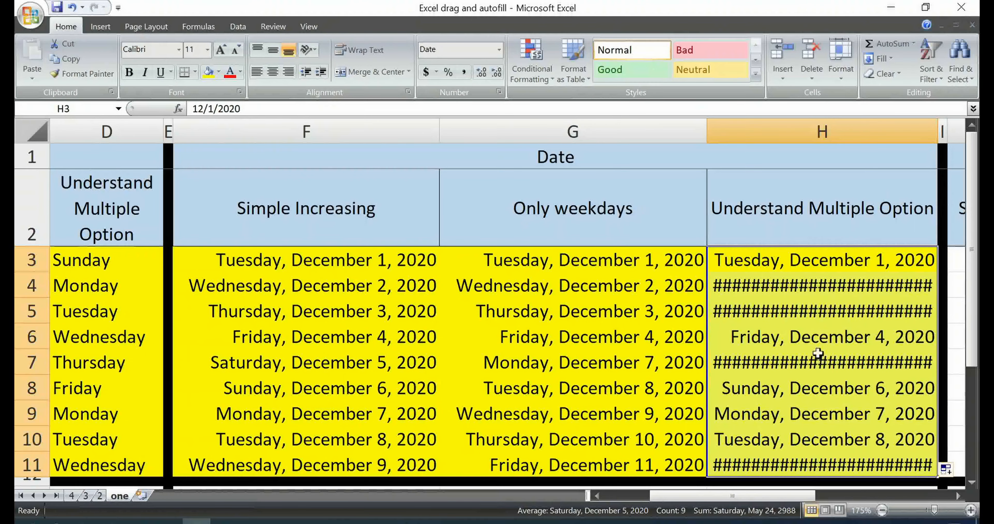
key(ctrl+z)
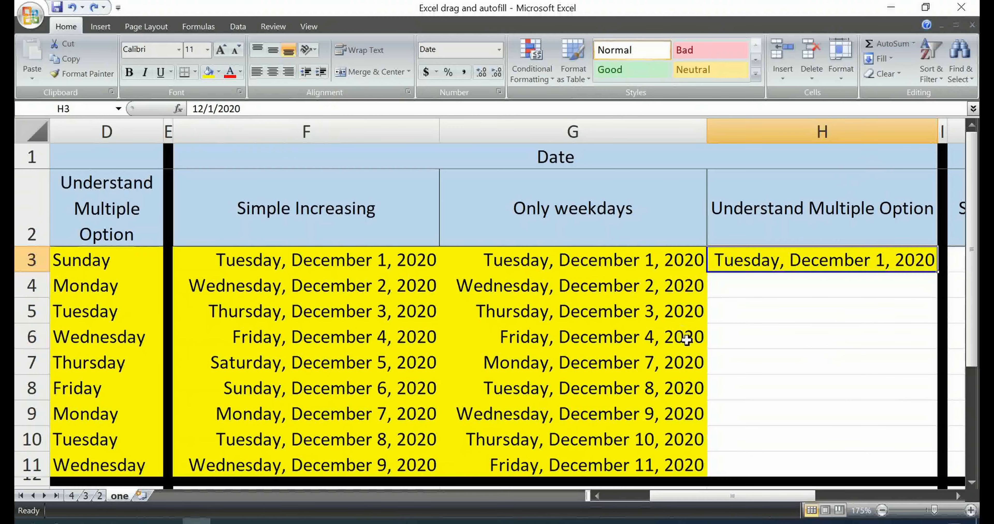
Step: Widen column H to fit the full dates and autofill the date in H3 down to H11 under Understand Multiple Option
key(Right)
key(Right)
key(Right)
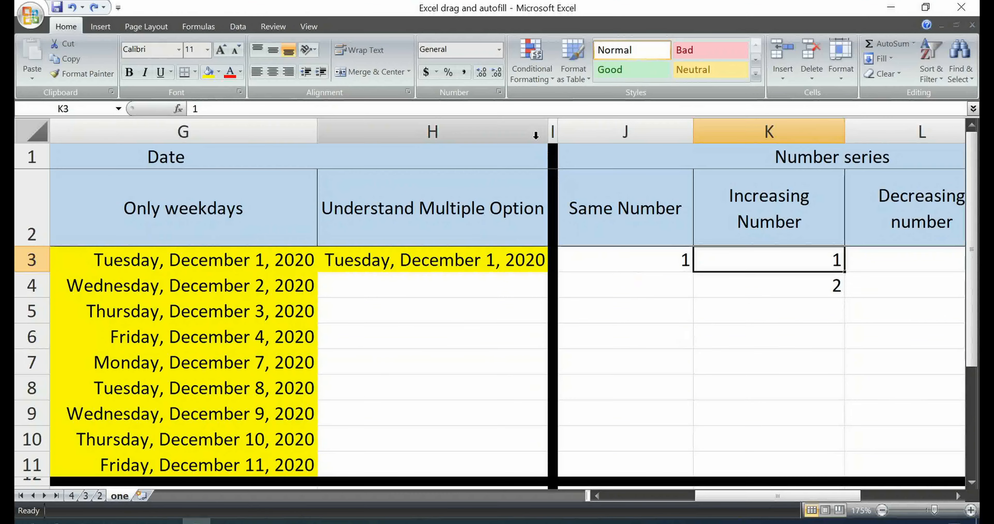
drag(545, 137, 661, 138)
click(526, 263)
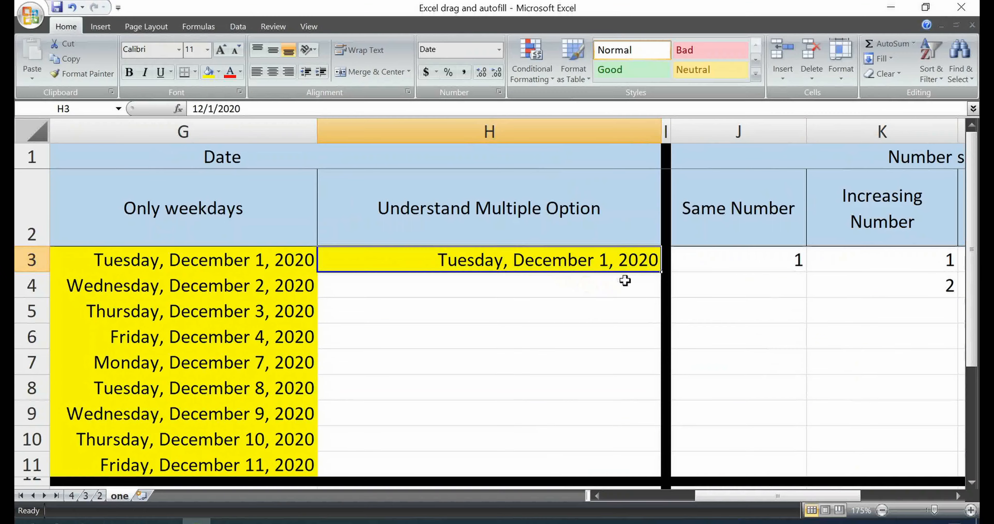
drag(663, 274, 637, 478)
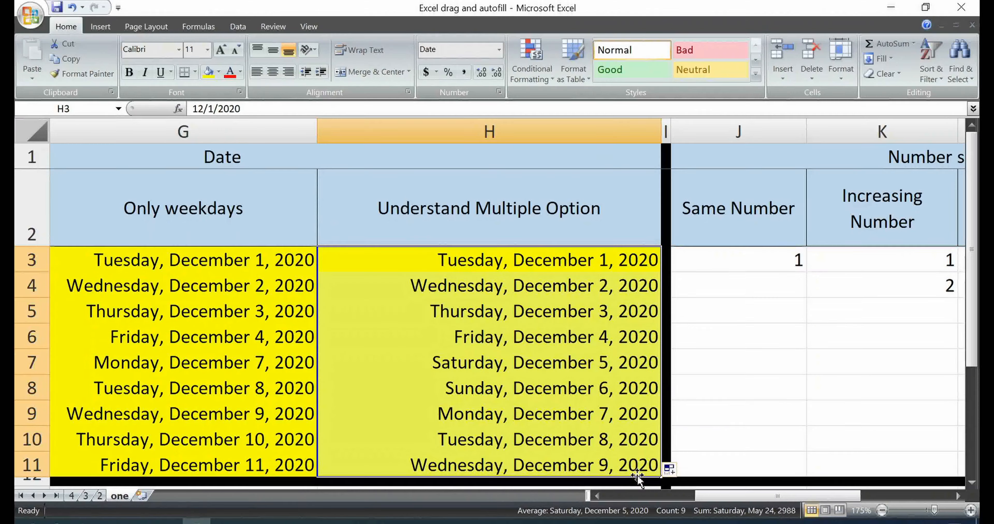
Step: Apply the Copy Cells option to the filled dates in H3 to H11, followed by Fill Series
click(677, 470)
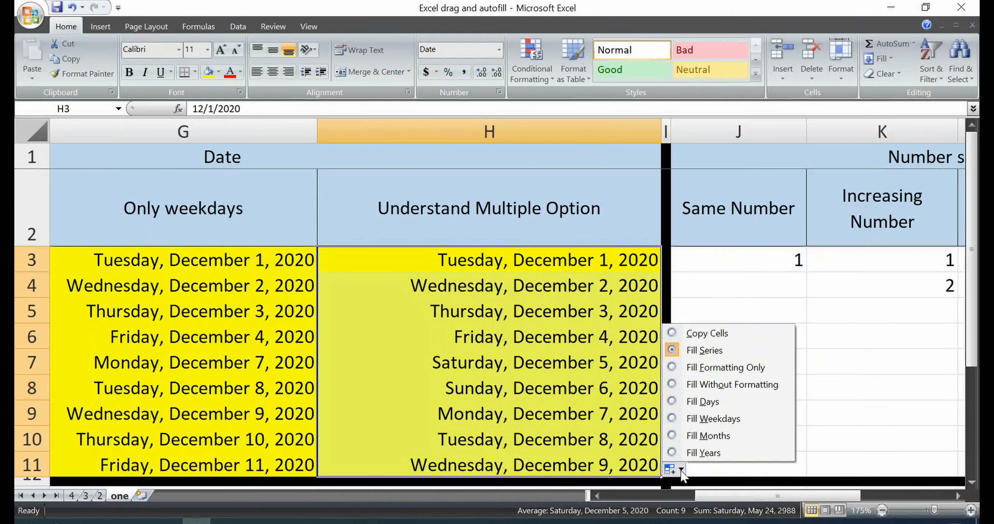
click(710, 332)
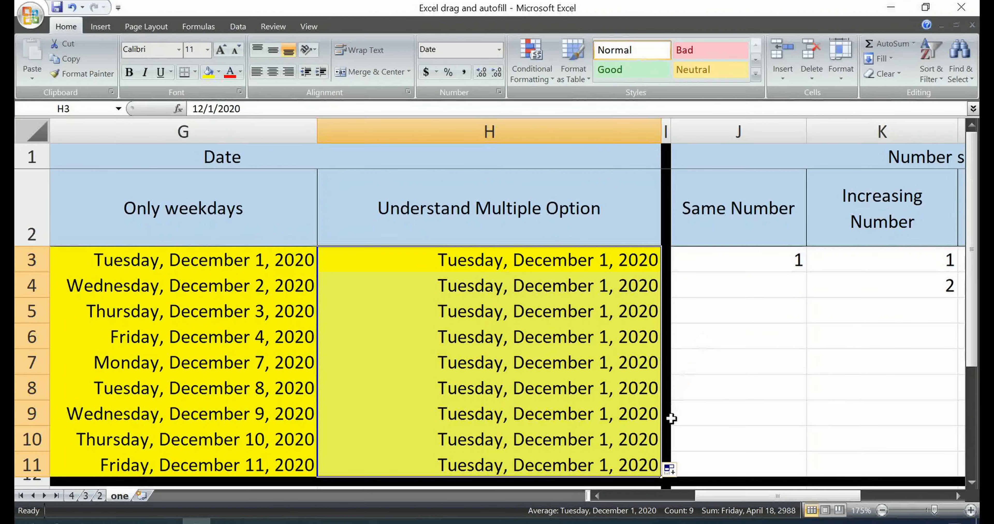
click(671, 469)
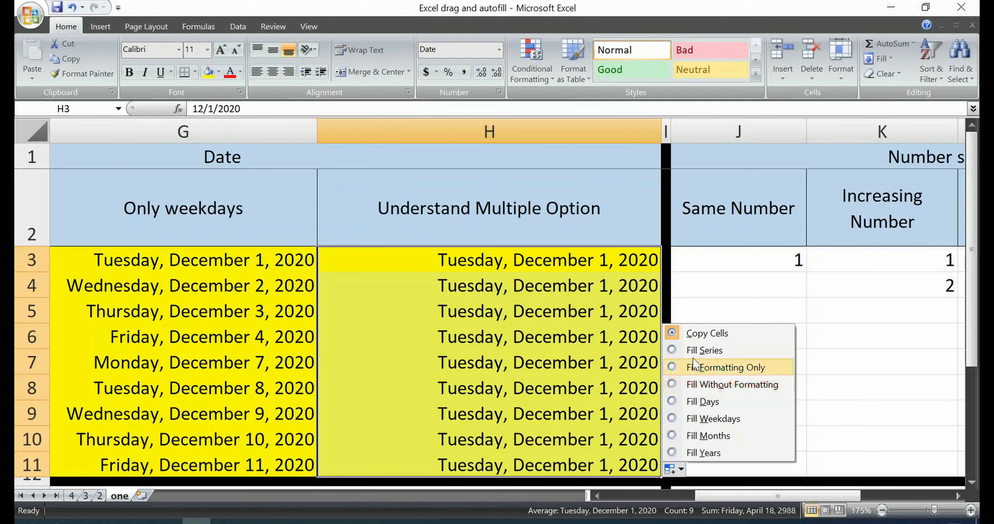
click(693, 349)
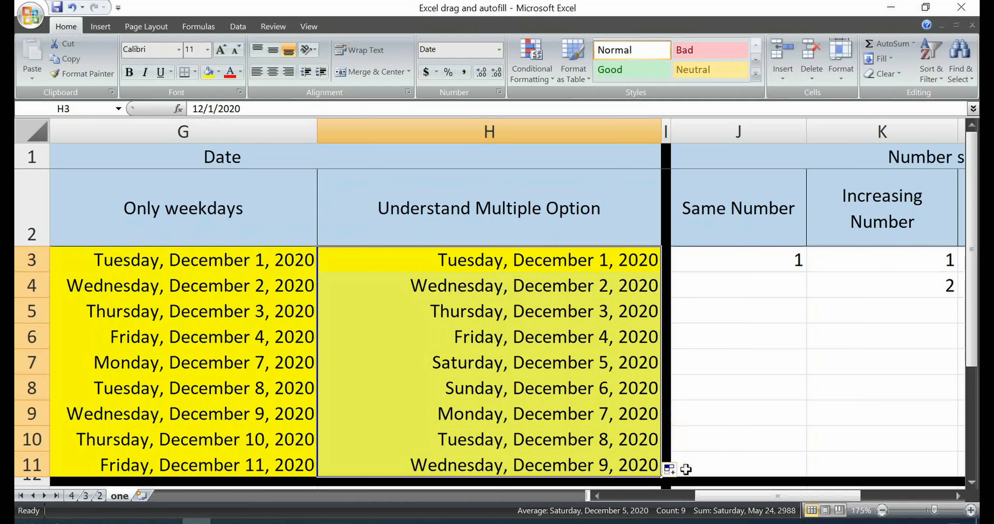
Step: Try the Fill Formatting Only option on H3 to H11, followed by Fill Without Formatting
click(676, 471)
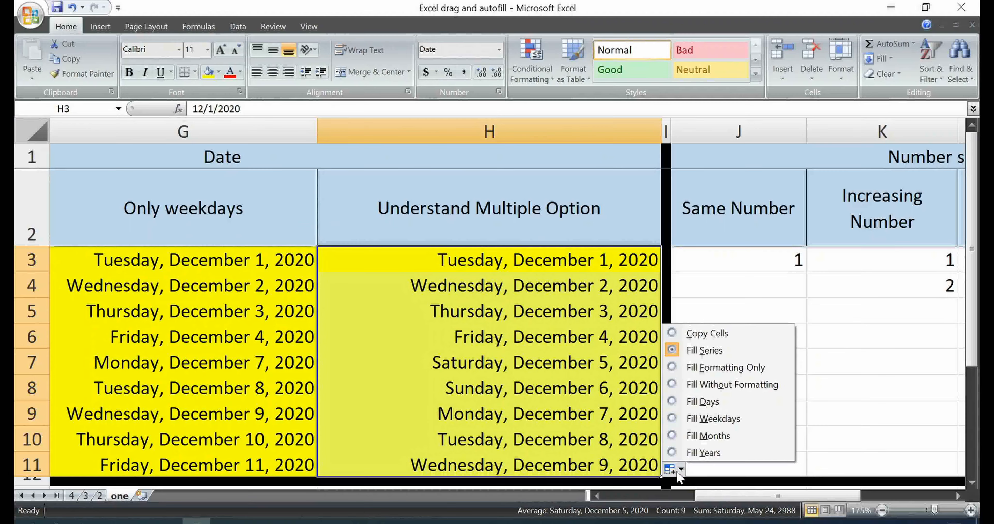
click(699, 370)
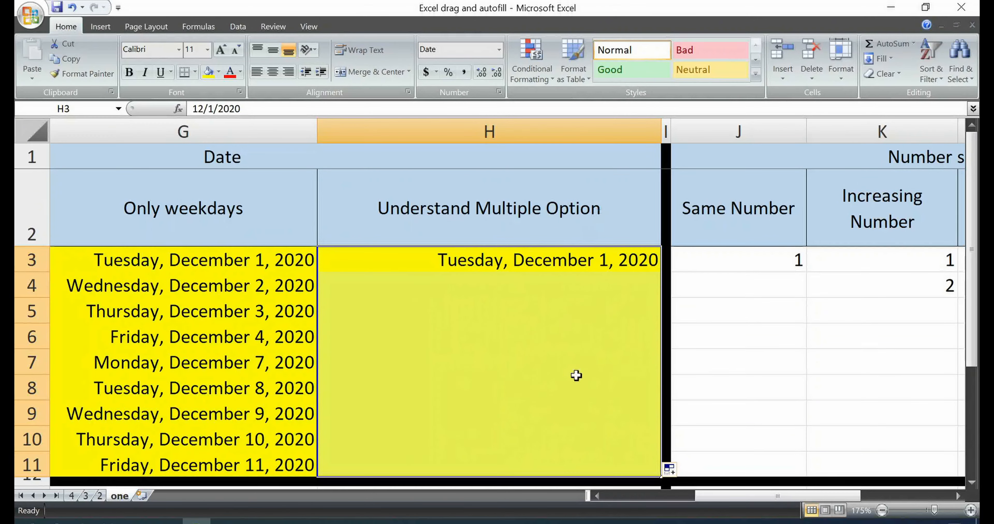
click(675, 470)
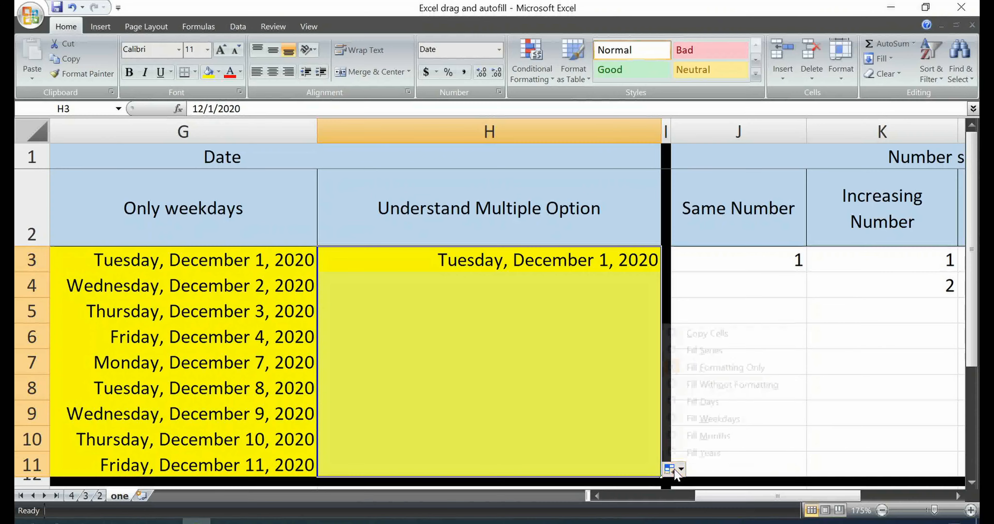
click(705, 385)
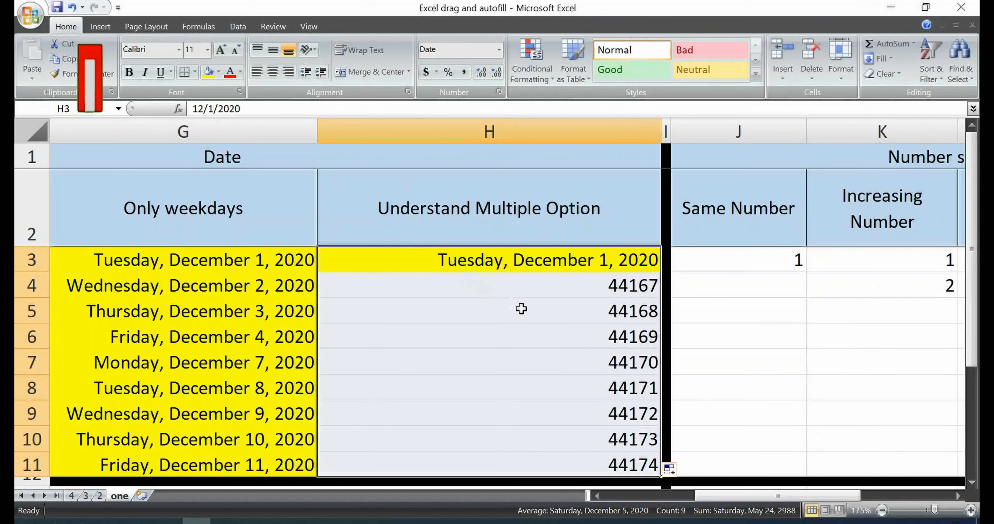
Step: Switch the fill of H3 to H11 to Fill Days, followed by Fill Weekdays
click(676, 473)
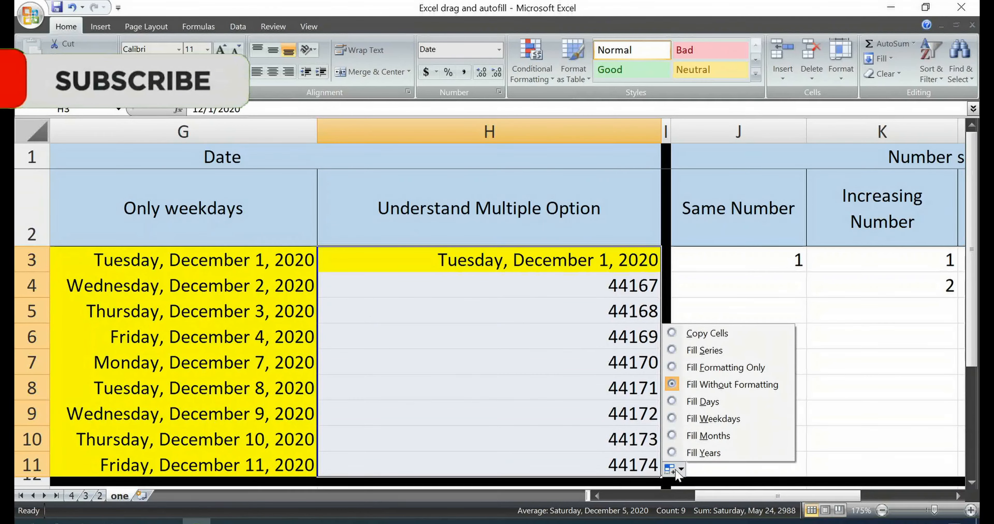
click(708, 403)
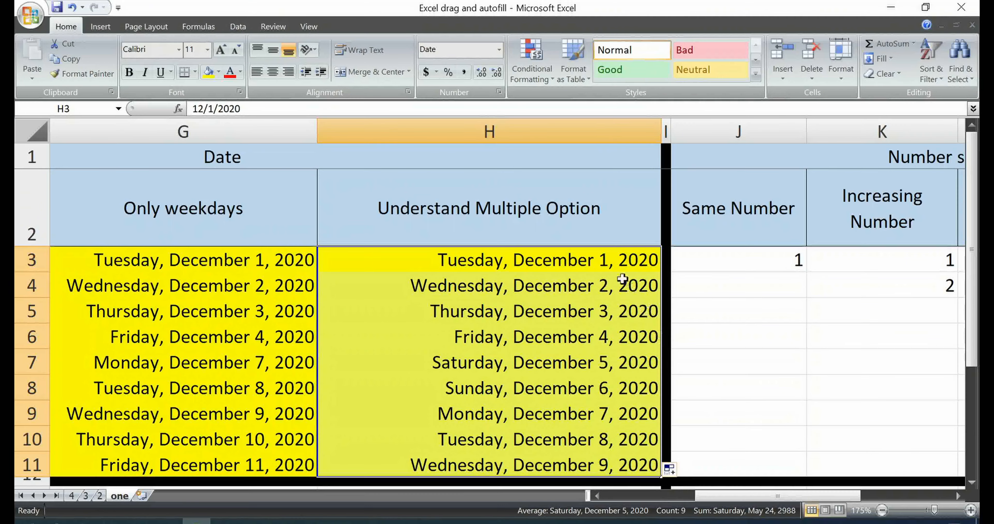
click(677, 478)
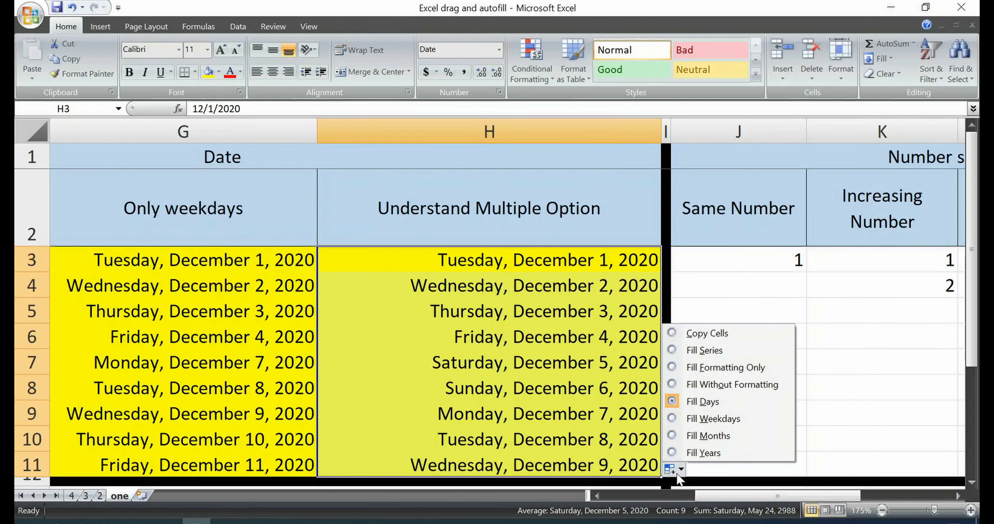
click(720, 418)
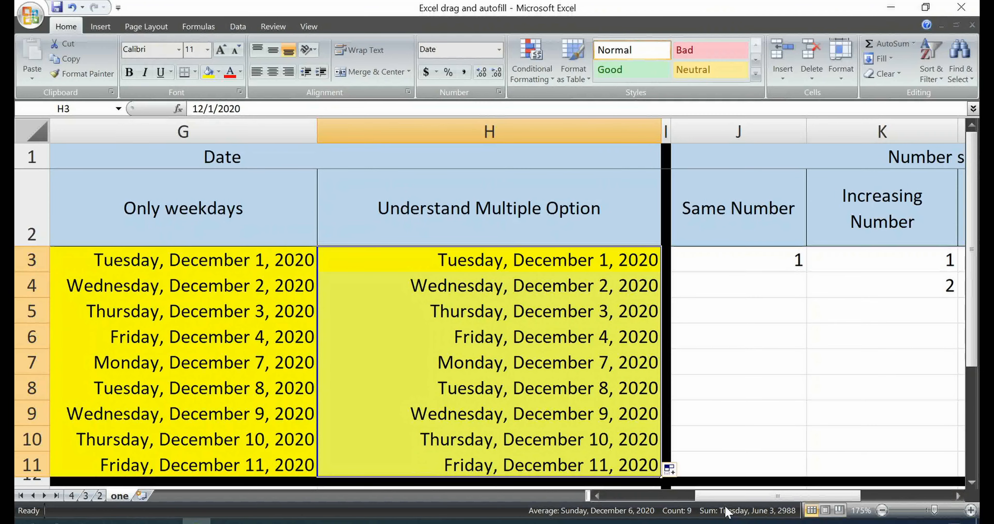
Step: Apply Fill Months to the dates in H3 to H11, followed by Fill Years, and reopen the Auto Fill options
click(672, 469)
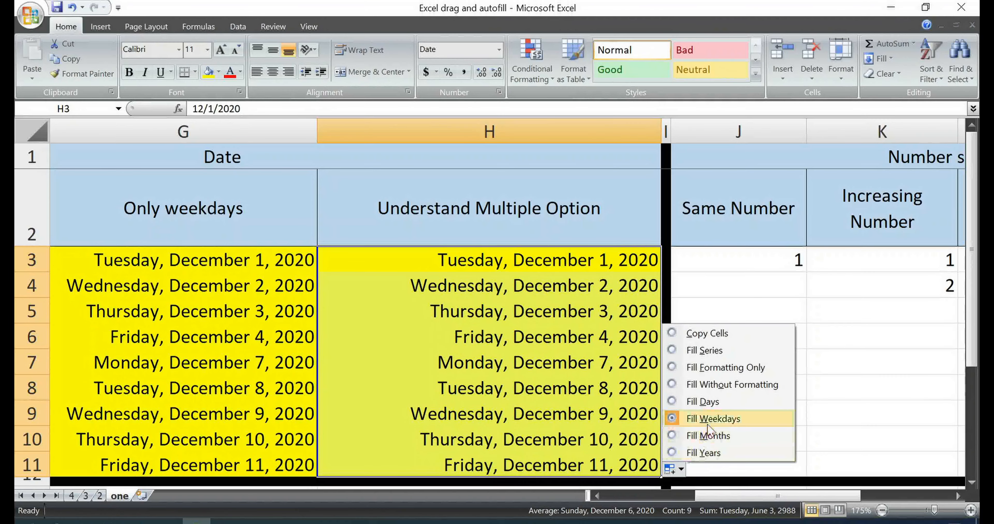
click(710, 437)
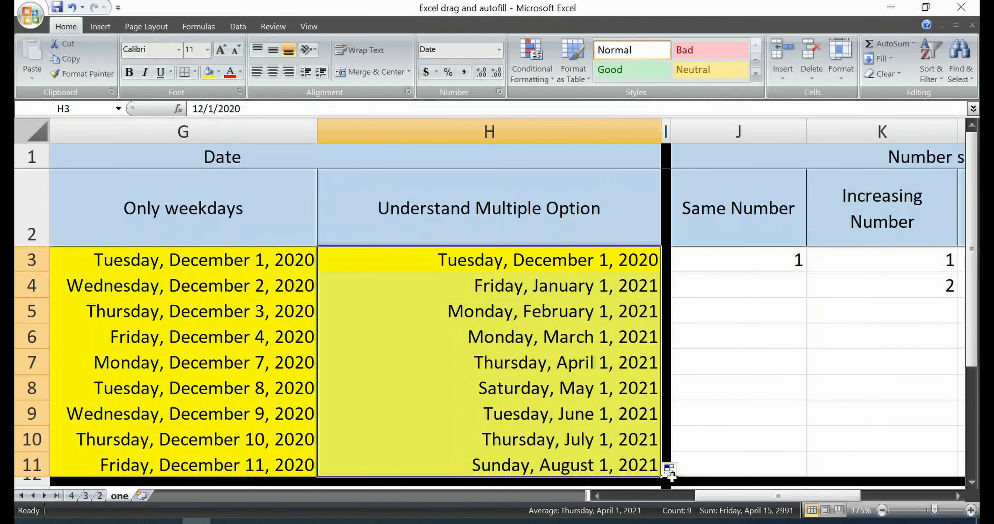
click(673, 469)
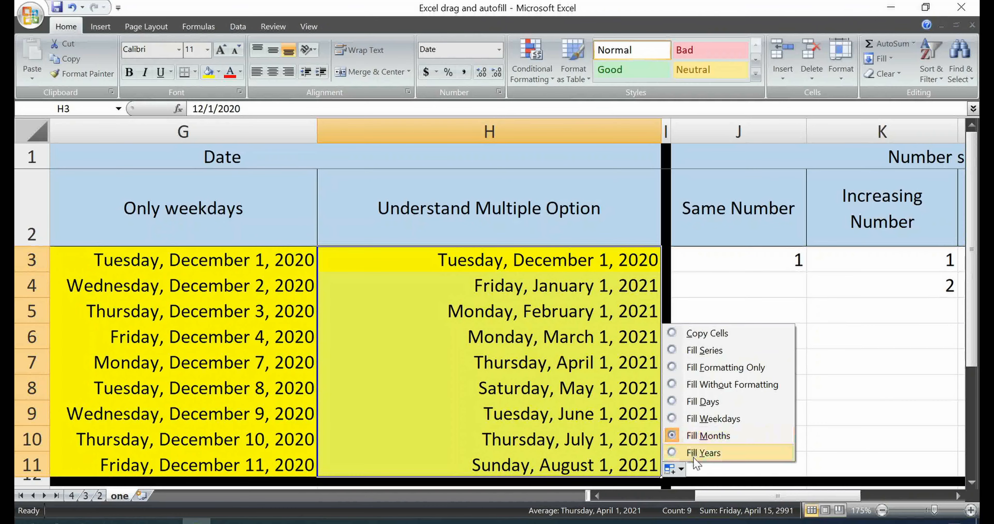
click(702, 452)
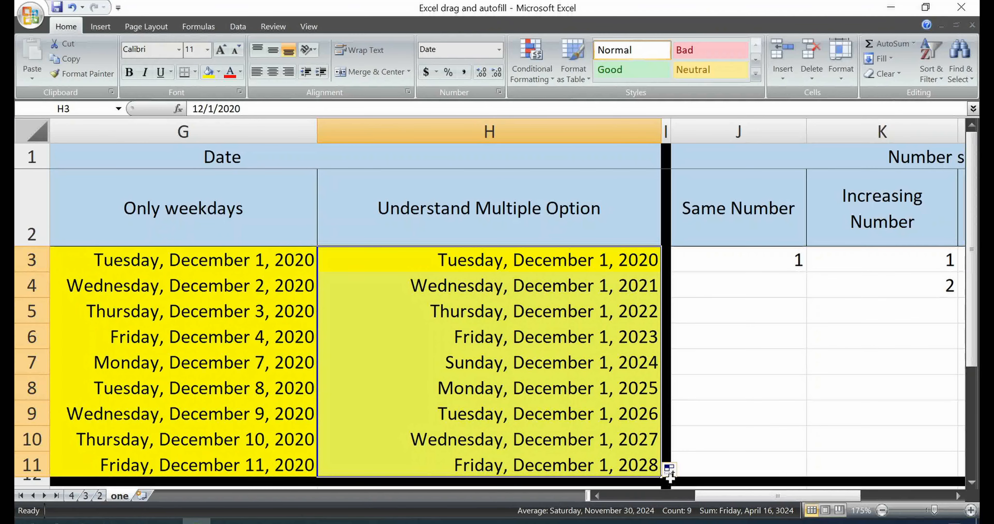
click(678, 471)
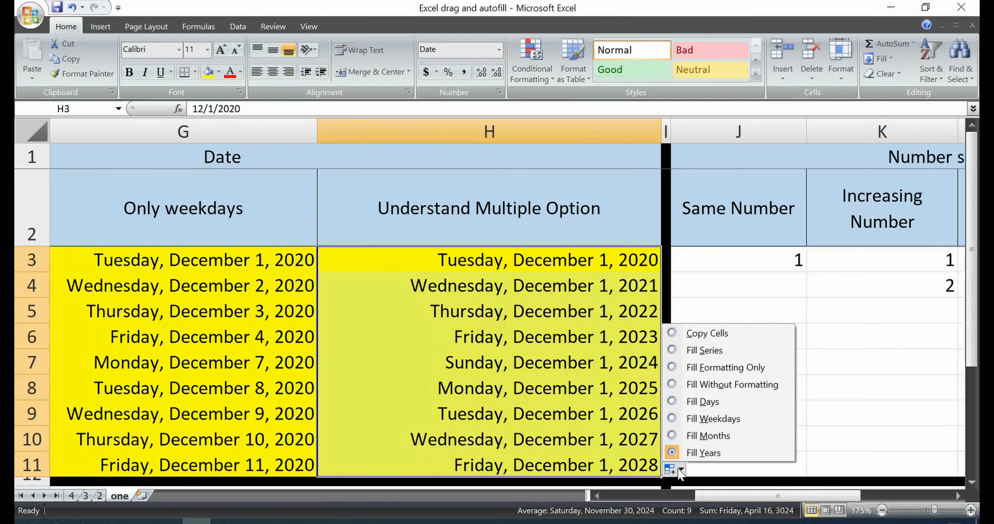
Step: Look over the Number series table and its Same Number, Increasing Number, Decreasing number and Understand Multiple Option columns
click(699, 197)
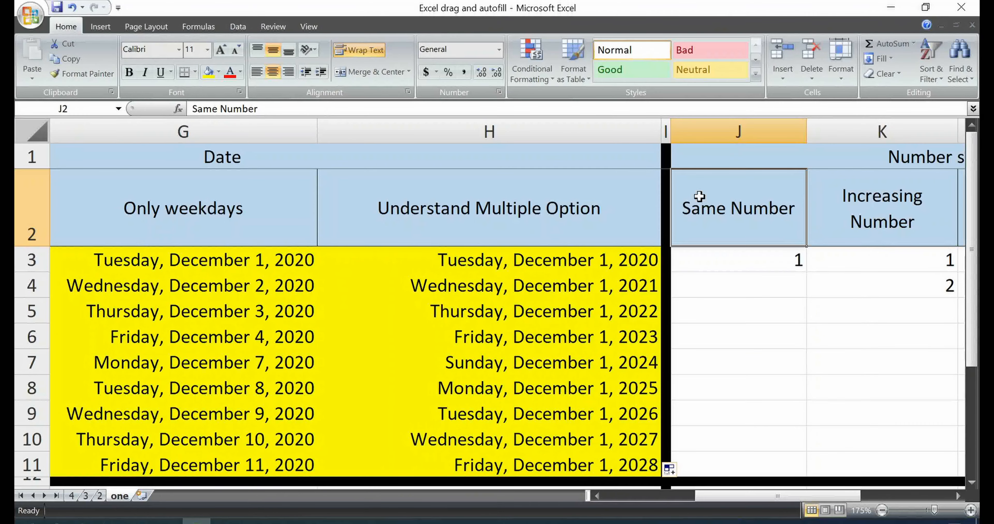
key(Right)
key(Right)
key(Right)
key(Right)
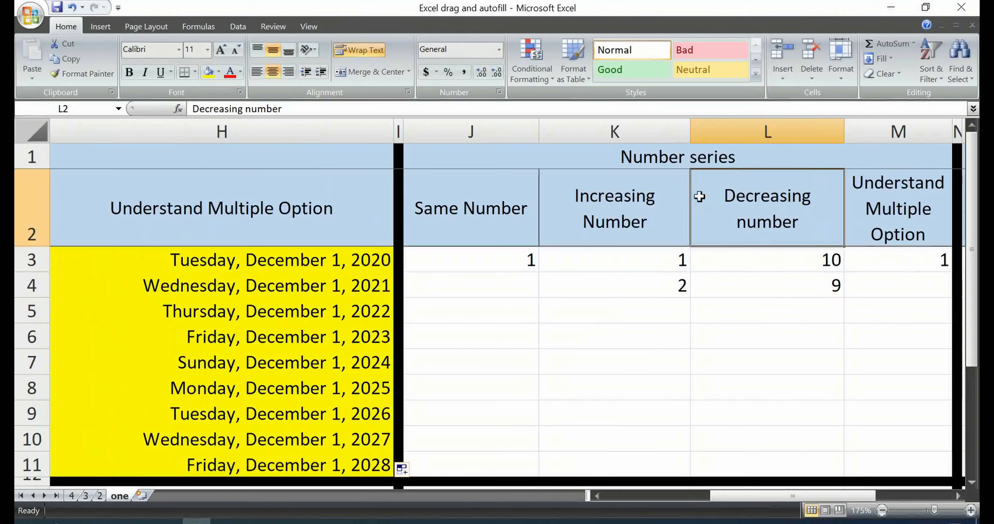
key(Right)
key(Left)
key(Left)
key(Left)
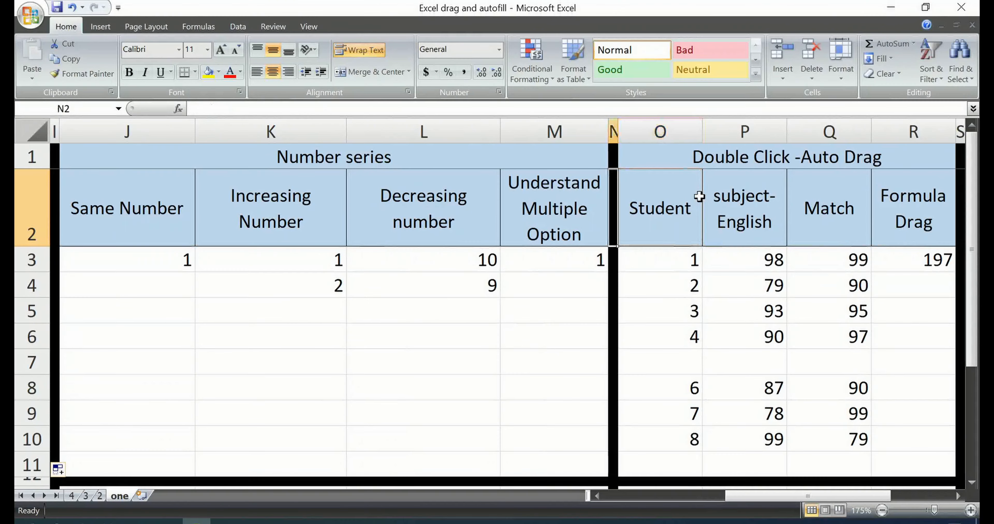
key(Left)
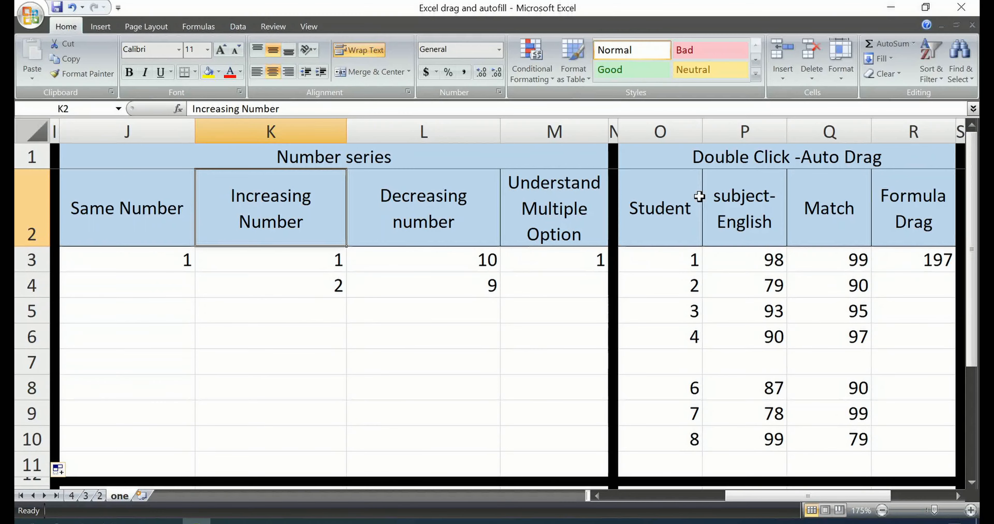
key(Left)
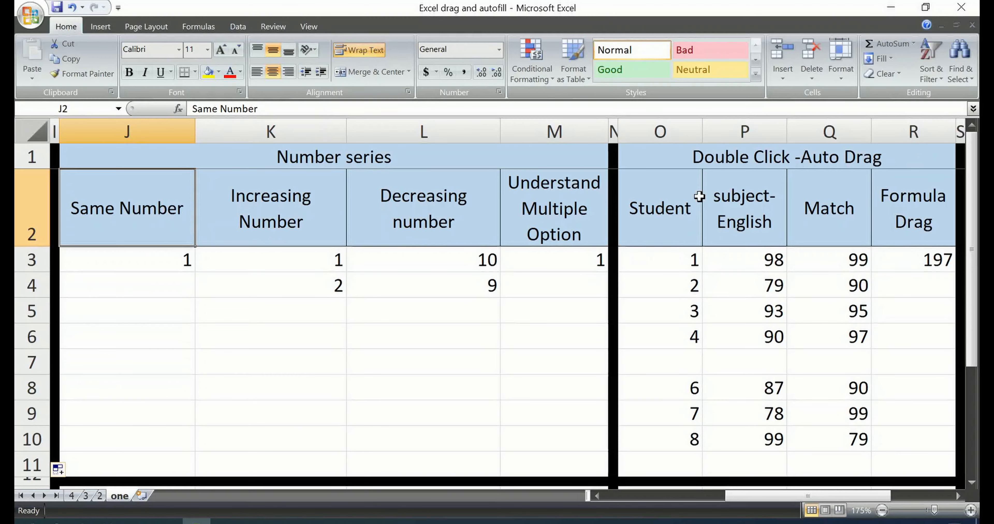
key(Up)
key(Right)
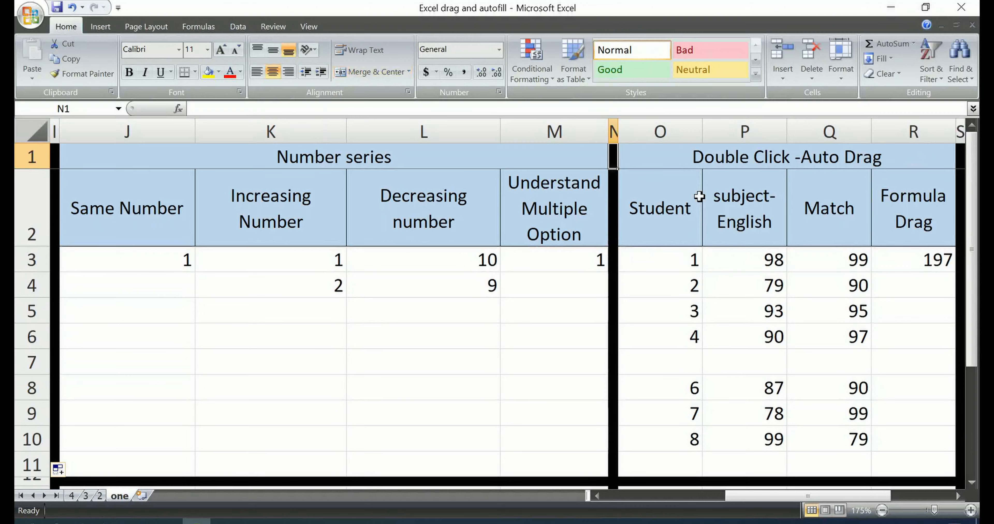
Step: Look back over row 3 of the filled Weekdays and Date tables and across the Number series table
key(Down)
key(Left)
key(Left)
key(Left)
key(Left)
key(Left)
key(Left)
key(Left)
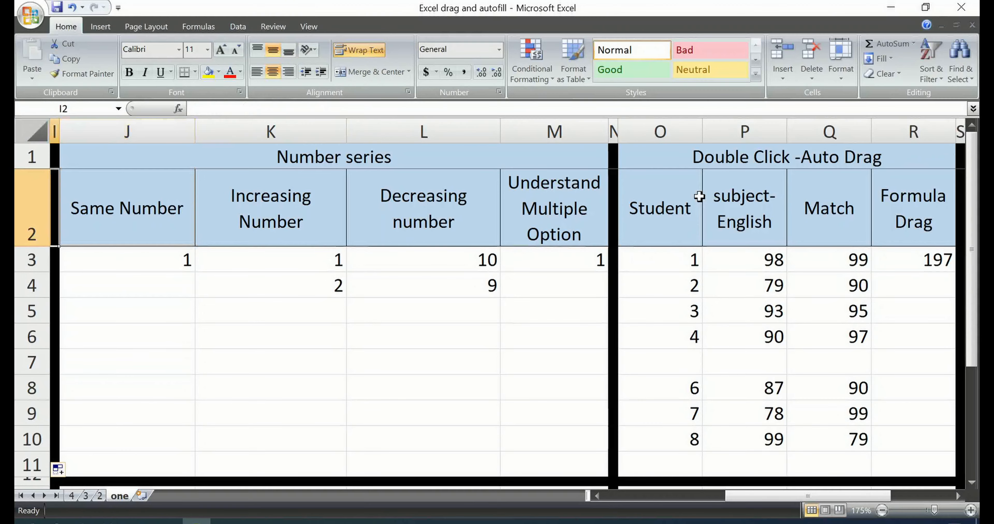
key(Down)
key(Right)
key(Right)
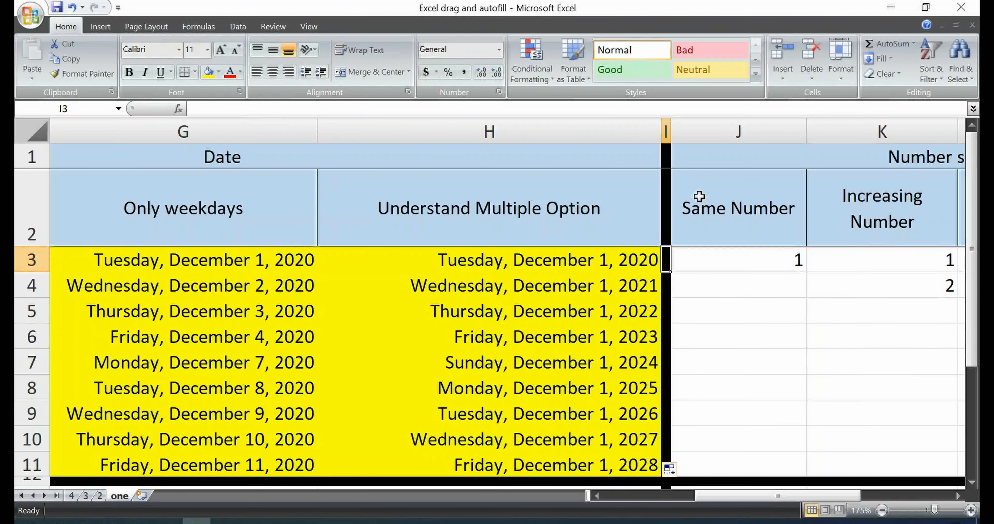
key(Left)
key(Left)
key(Left)
key(Left)
key(Left)
key(Left)
key(Left)
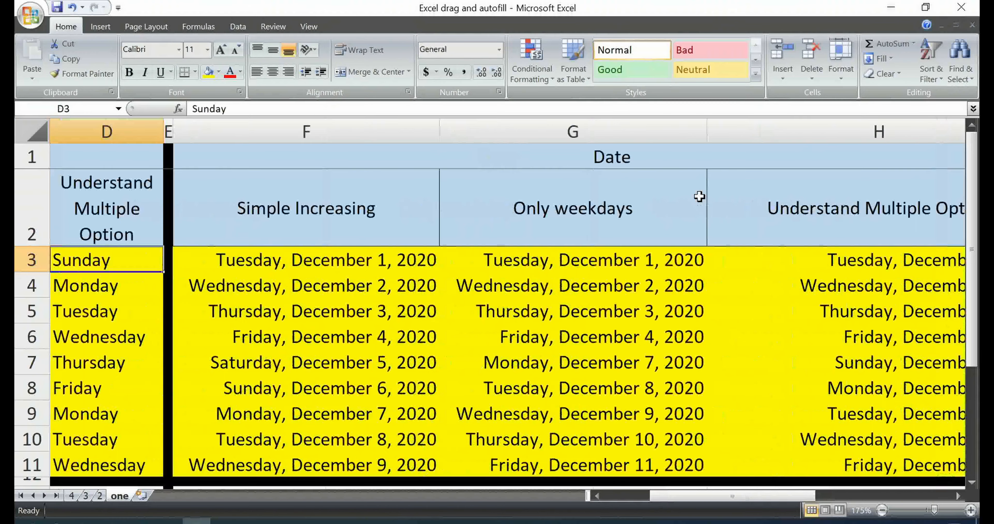
key(Right)
key(Right)
key(Right)
key(Right)
key(Right)
key(Right)
key(Right)
key(Right)
key(Right)
key(Right)
key(Right)
key(Right)
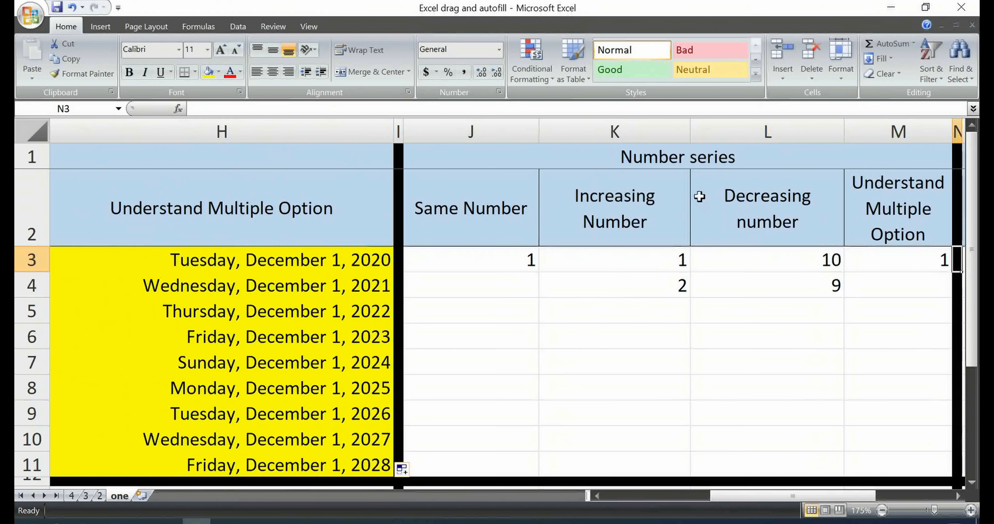
Step: Try filling J3 down to J11 with the Fill Series option, and undo the fill
key(Left)
key(Left)
key(Left)
key(Left)
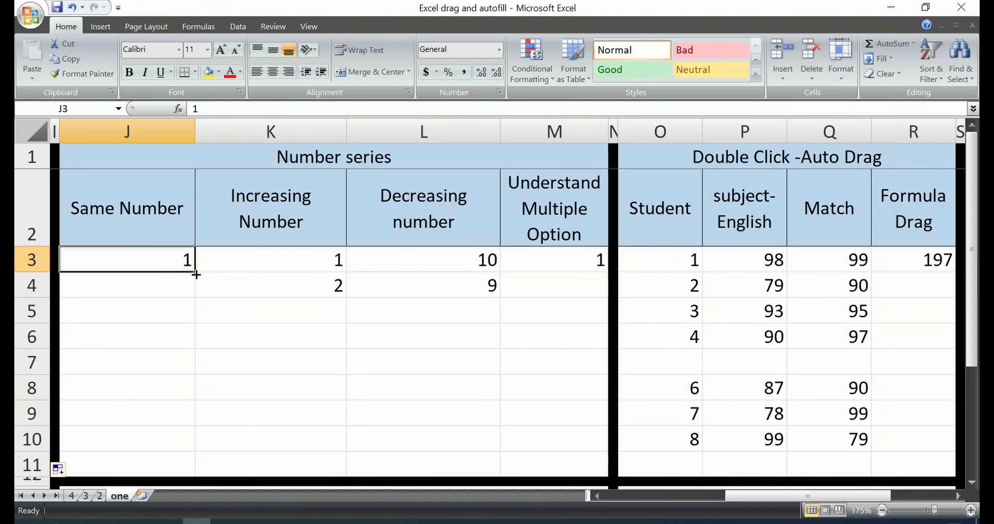
drag(196, 272, 183, 467)
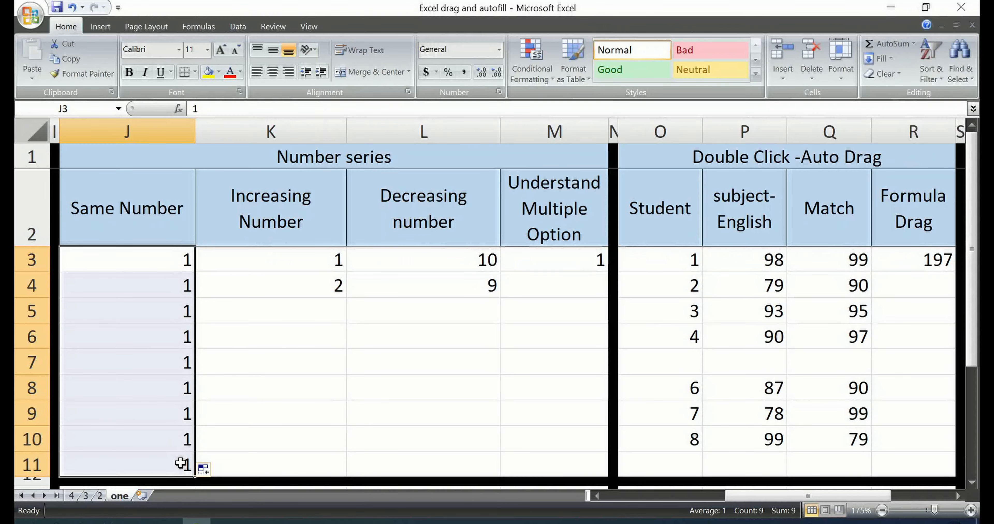
click(210, 476)
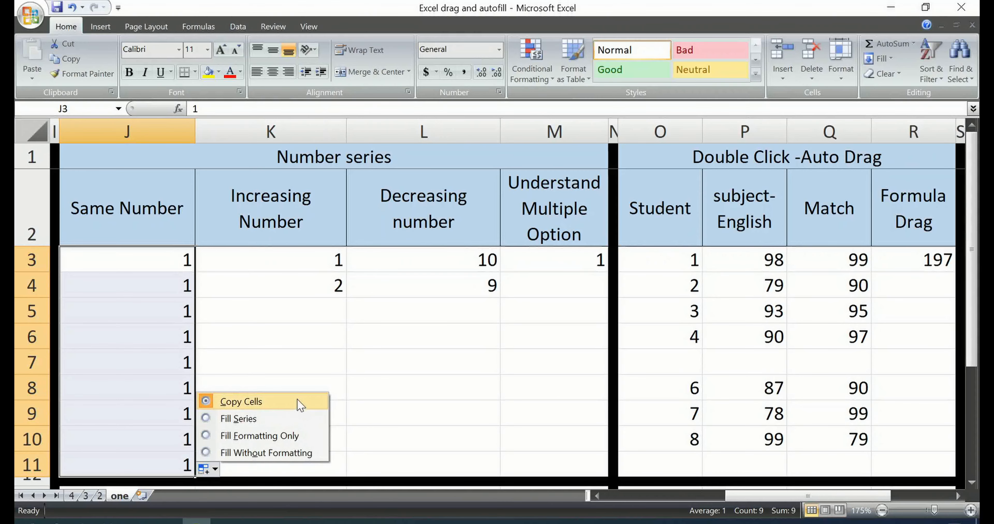
click(270, 421)
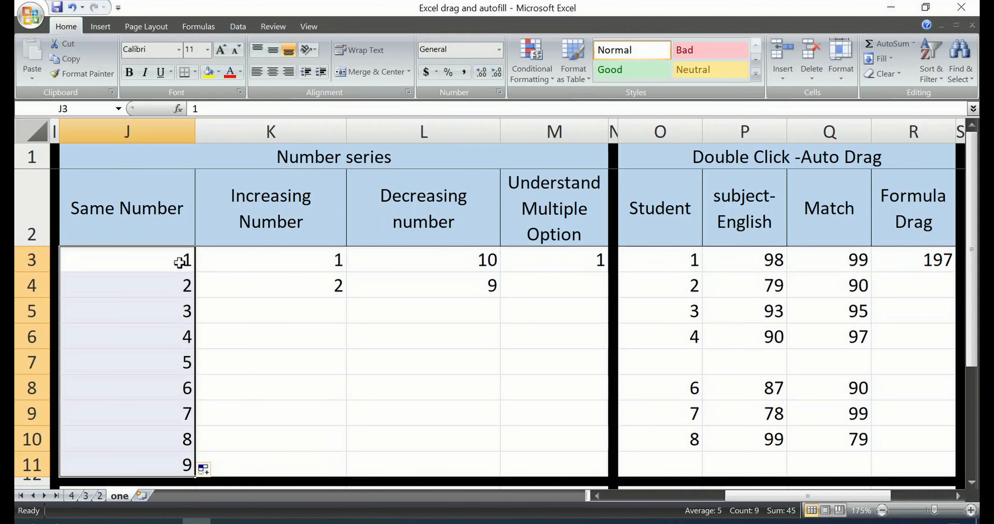
key(ctrl+z)
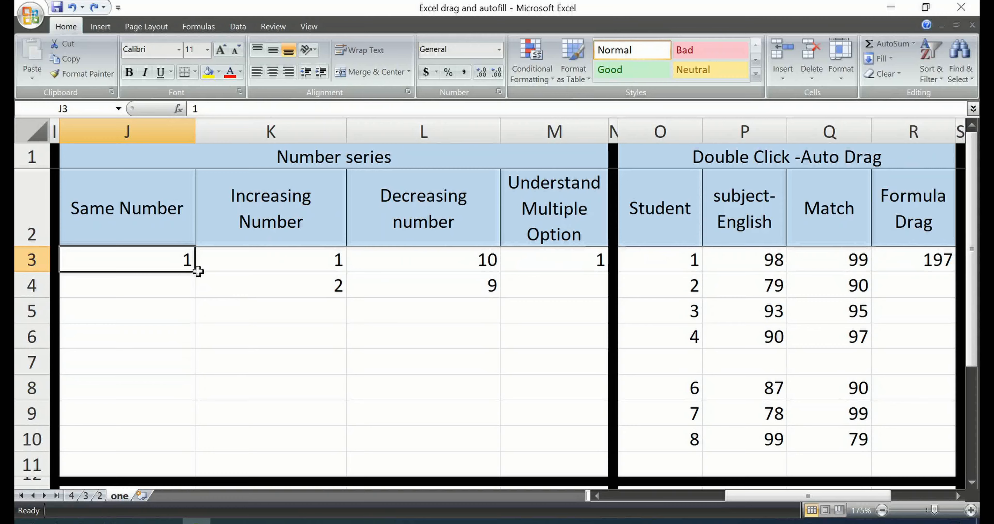
Step: Fill the Same Number column with 1 down to J11, and extend the Increasing Number series from K3:K4 down to K11
drag(196, 273, 191, 468)
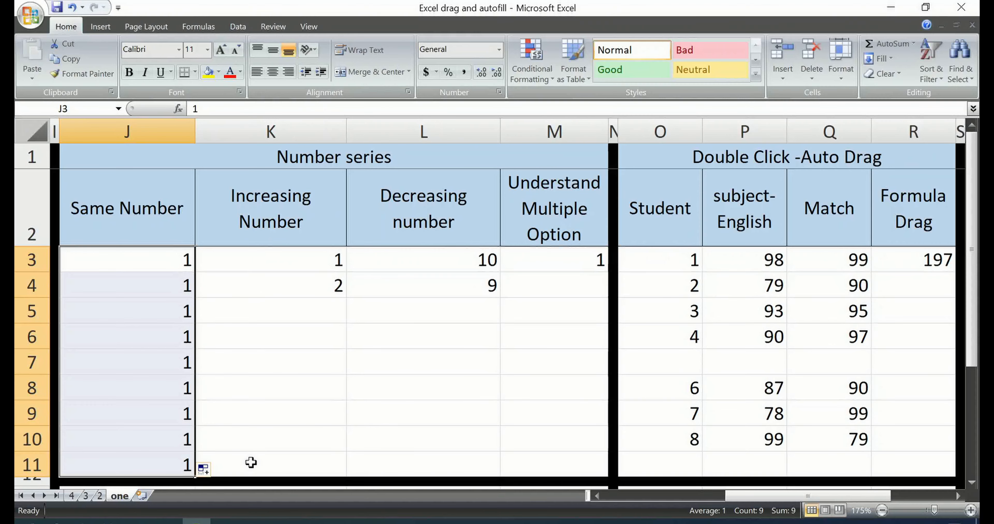
click(299, 256)
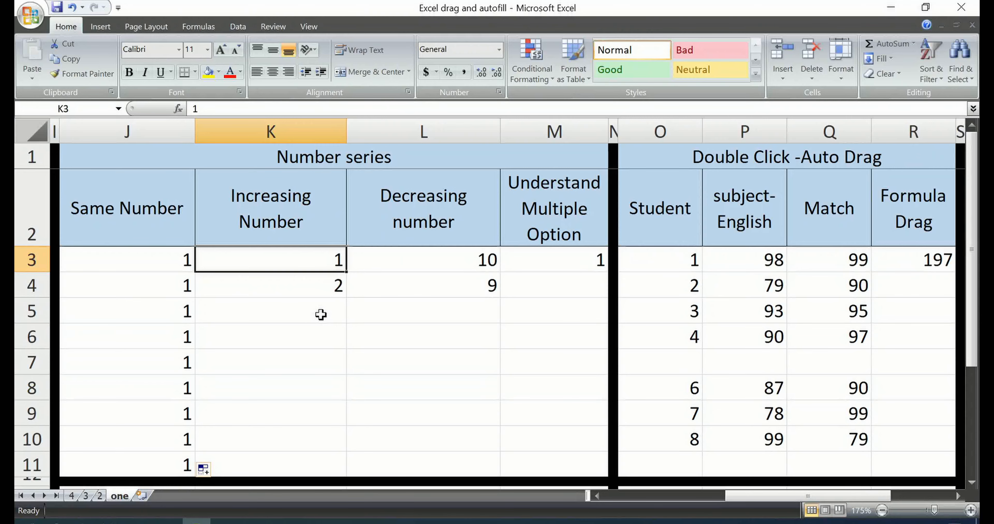
key(shift+Down)
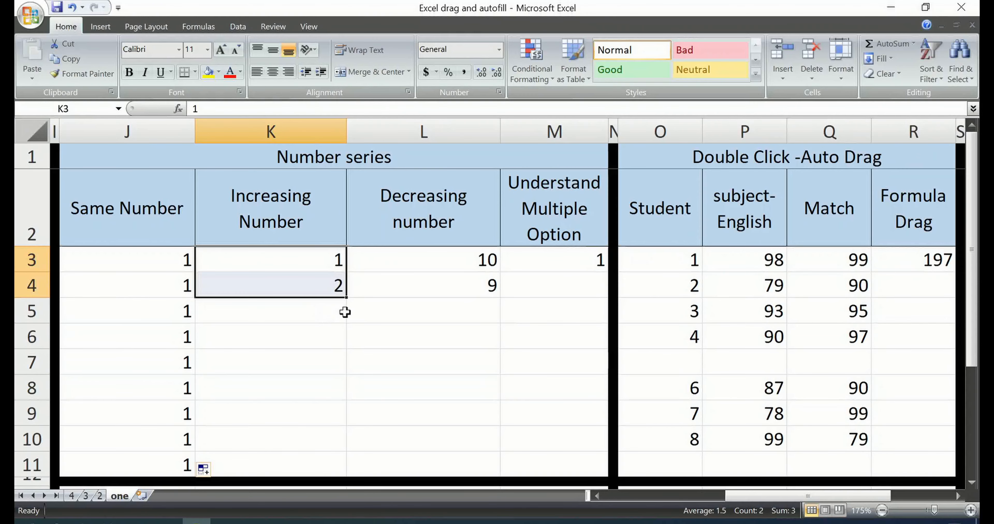
drag(345, 300, 330, 465)
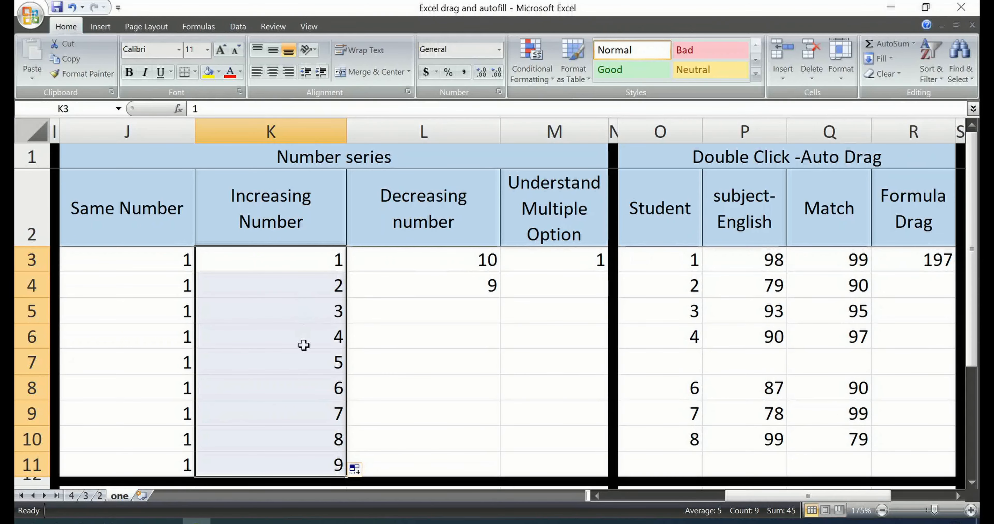
Step: Extend the Decreasing number series from L3:L4 down to L11
click(446, 236)
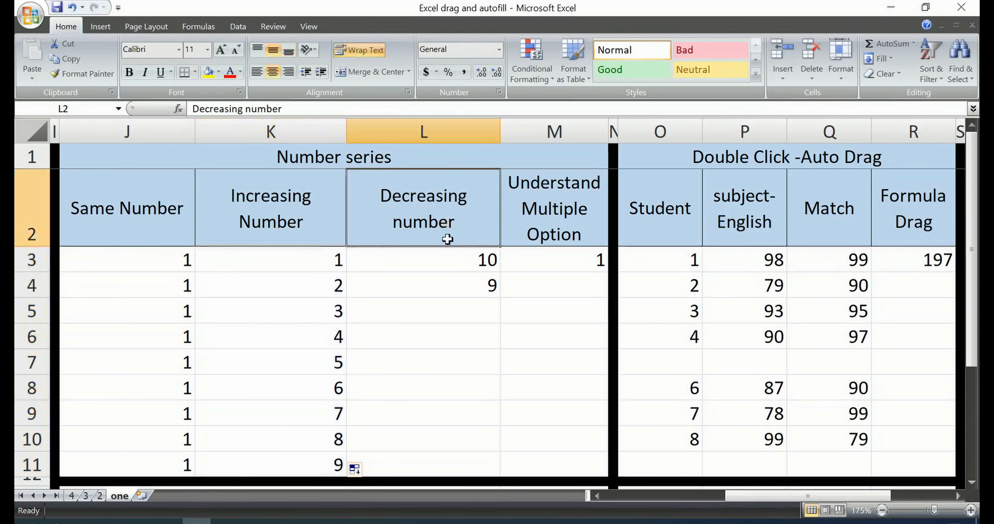
click(448, 261)
key(shift+Down)
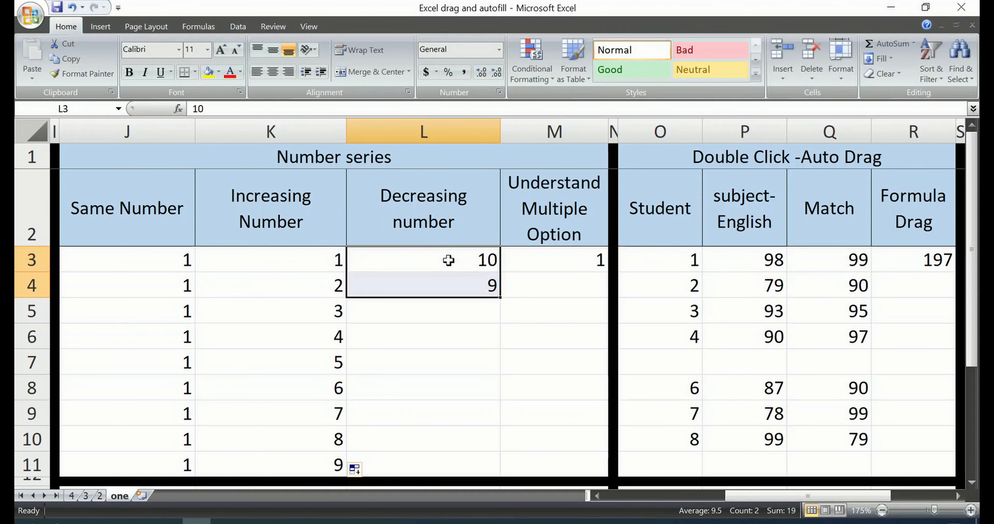
click(448, 261)
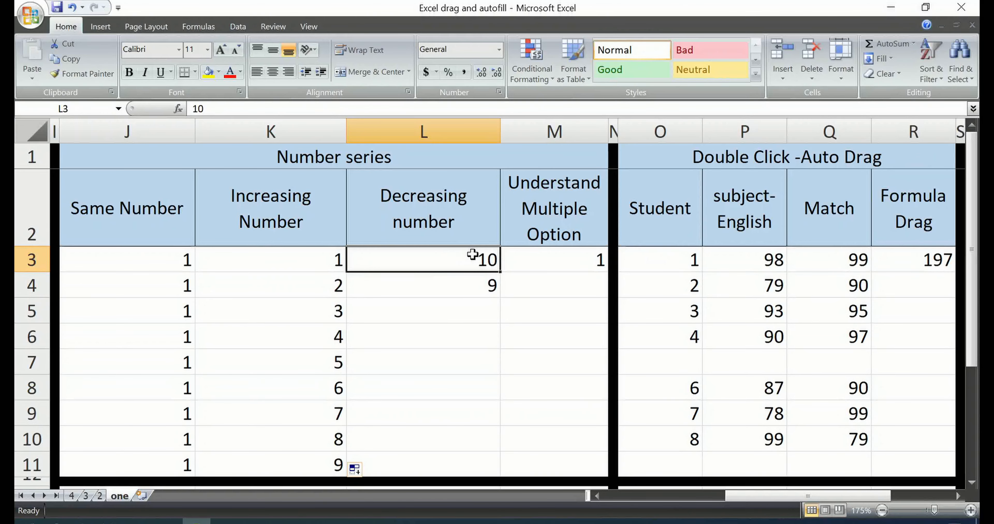
key(shift+Down)
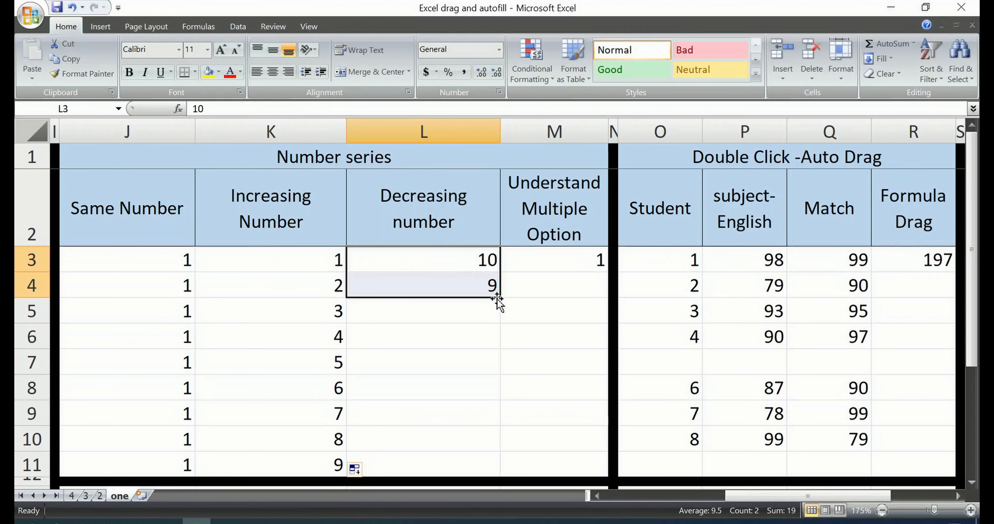
drag(501, 296, 488, 466)
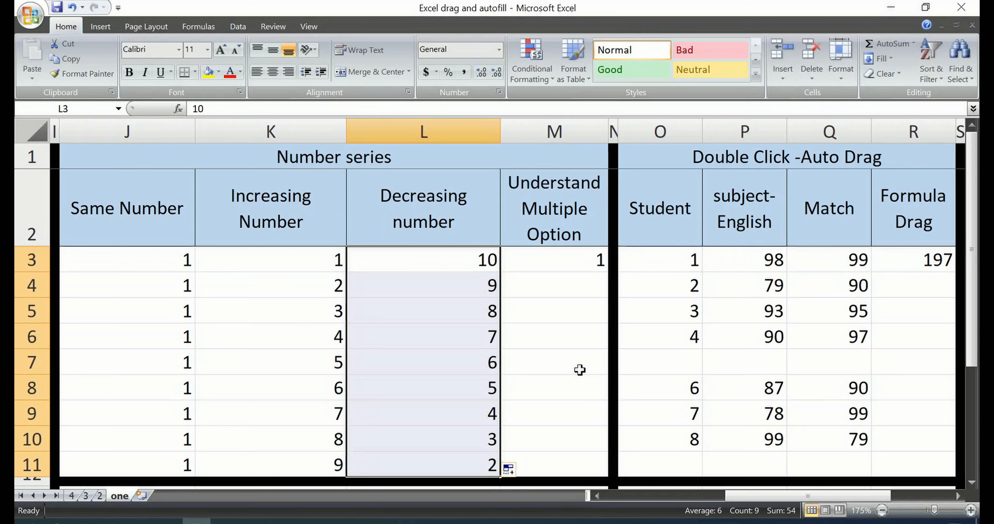
Step: Fill M3 down to M11, switch the fill to Fill Series, and reopen the Auto Fill options
click(543, 226)
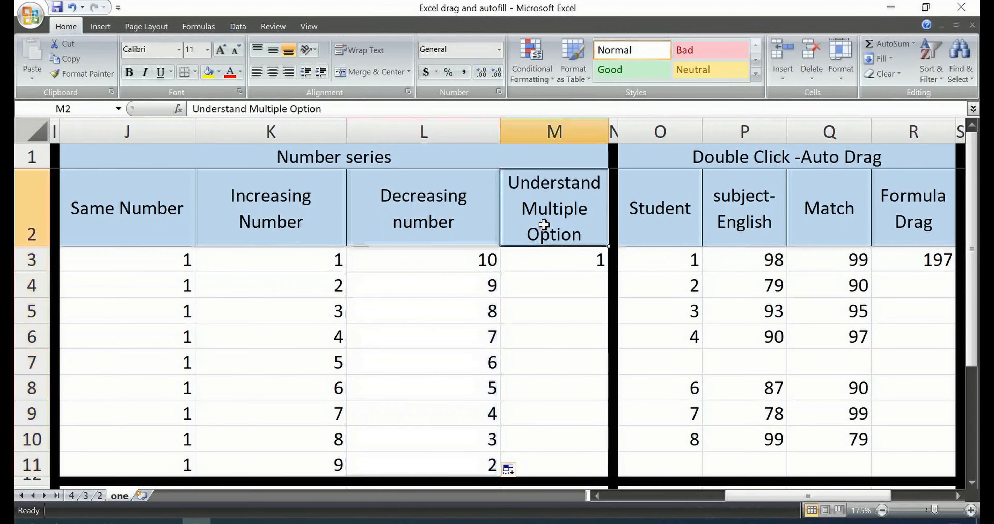
click(552, 258)
drag(608, 272, 585, 470)
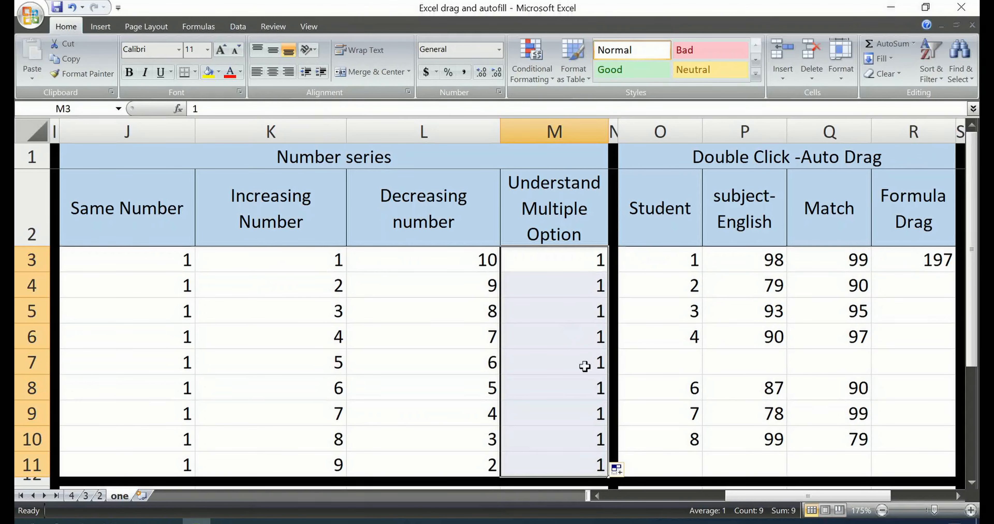
click(621, 468)
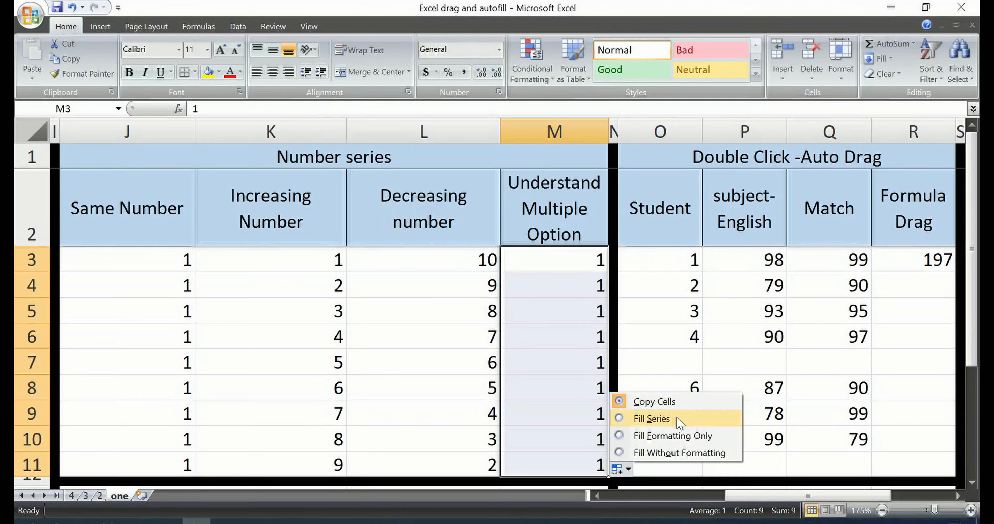
click(651, 418)
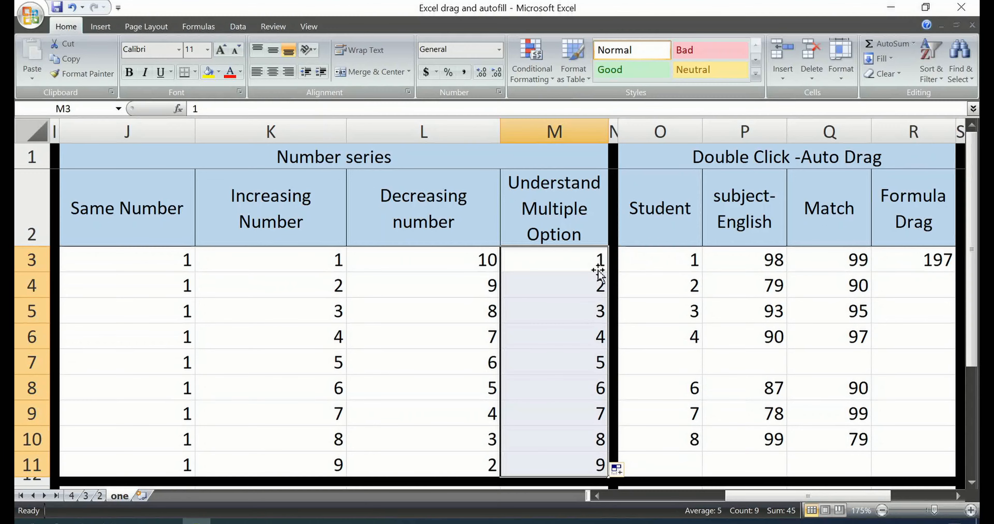
click(626, 469)
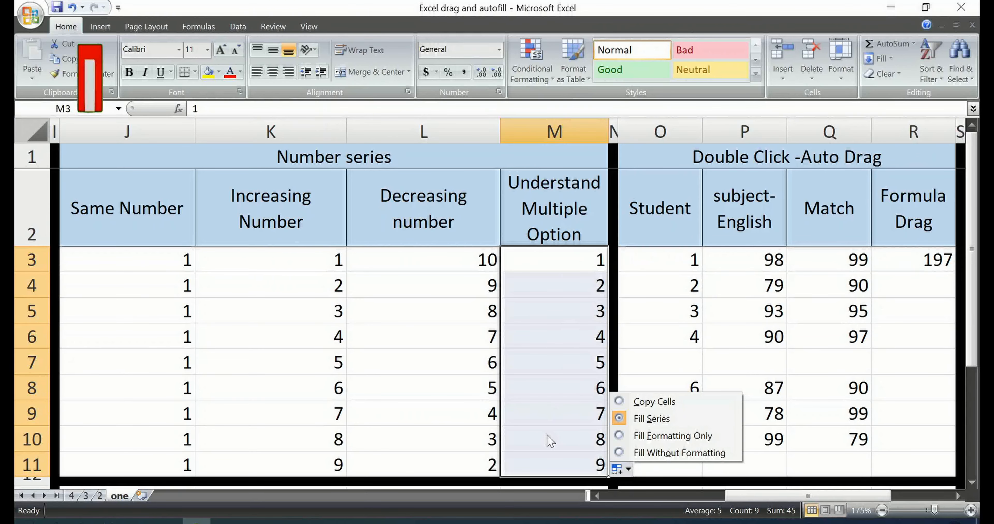
Step: Look over the headers of the Double Click -Auto Drag table and the formula in R3 under Formula Drag
click(659, 218)
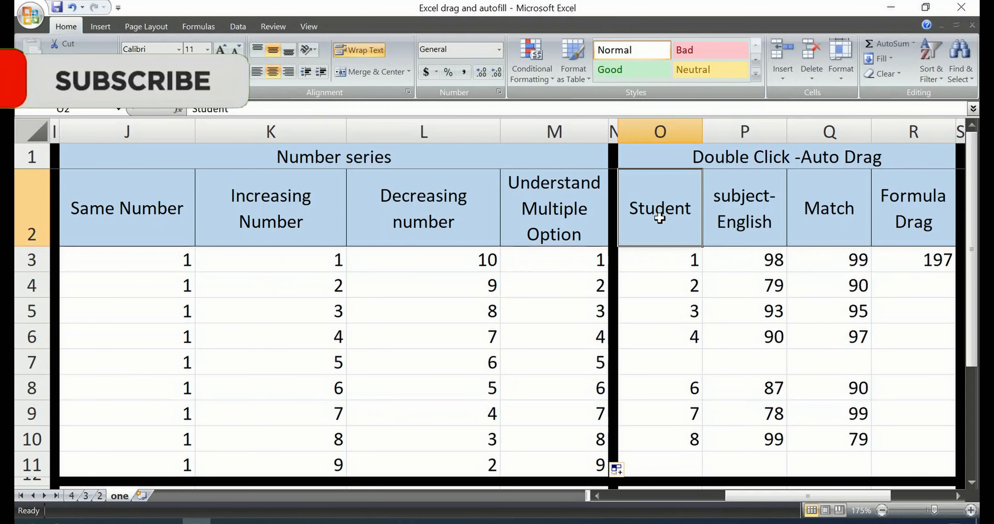
key(Right)
key(Right)
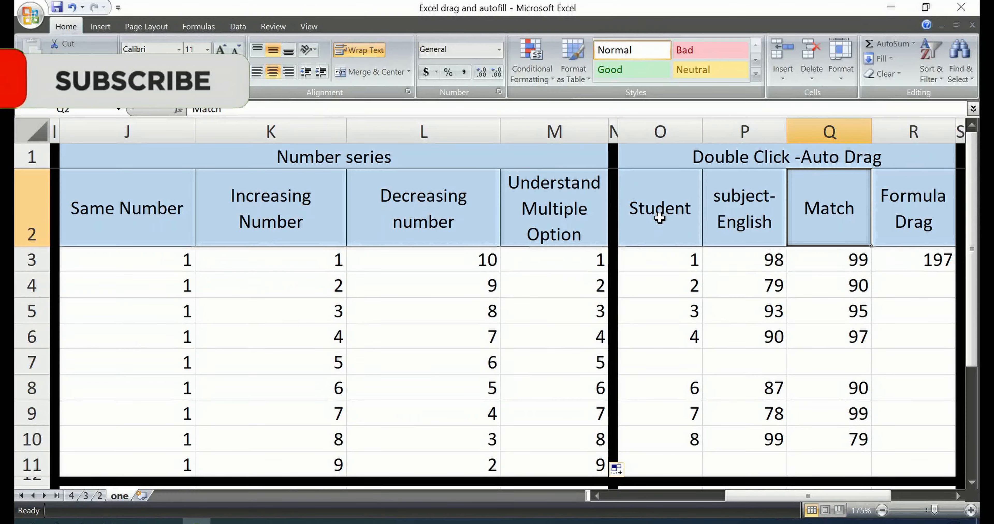
key(Right)
key(Right)
key(Right)
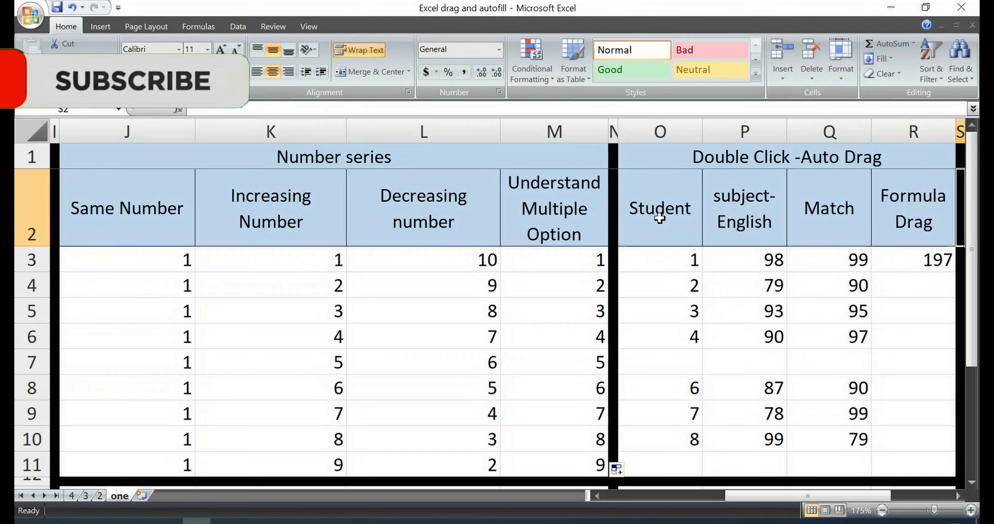
key(Left)
key(Left)
key(Left)
key(Left)
key(Left)
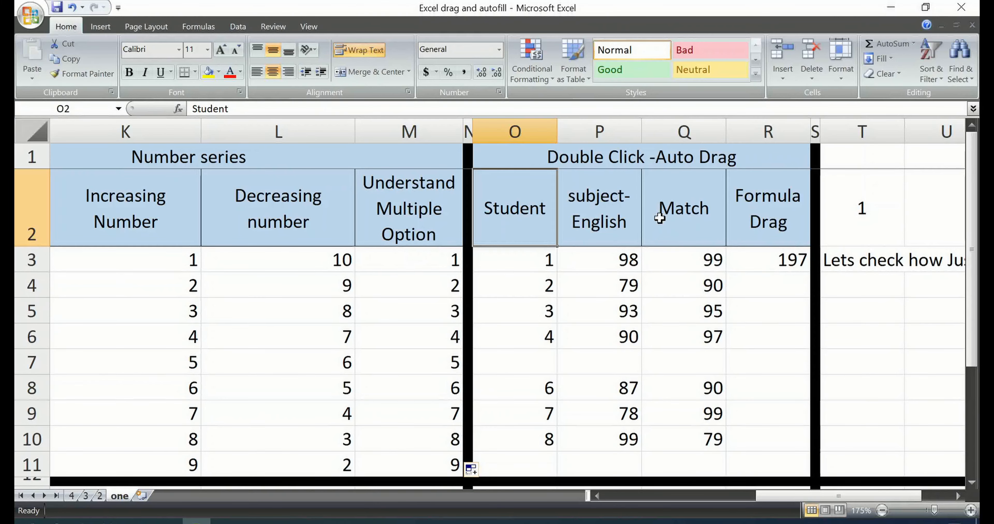
key(Up)
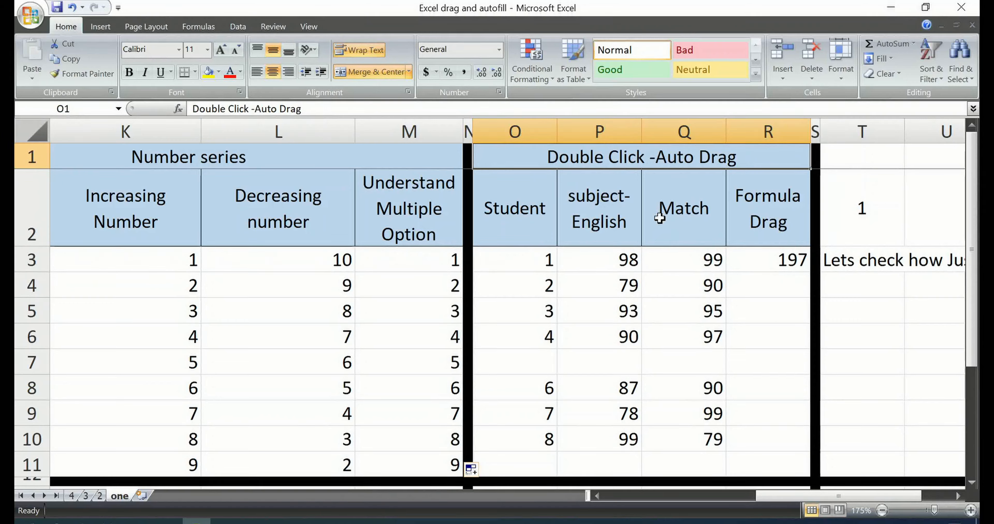
key(Down)
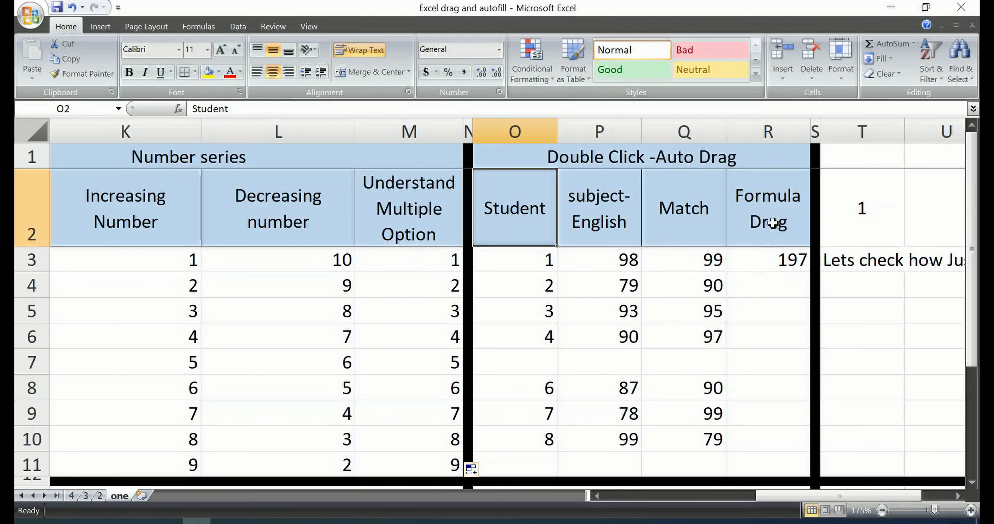
click(768, 259)
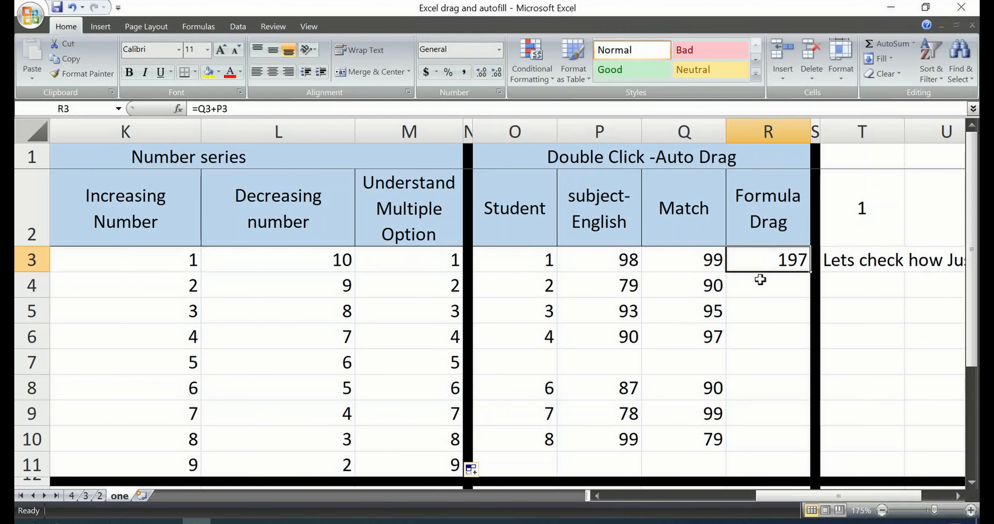
click(507, 214)
click(592, 223)
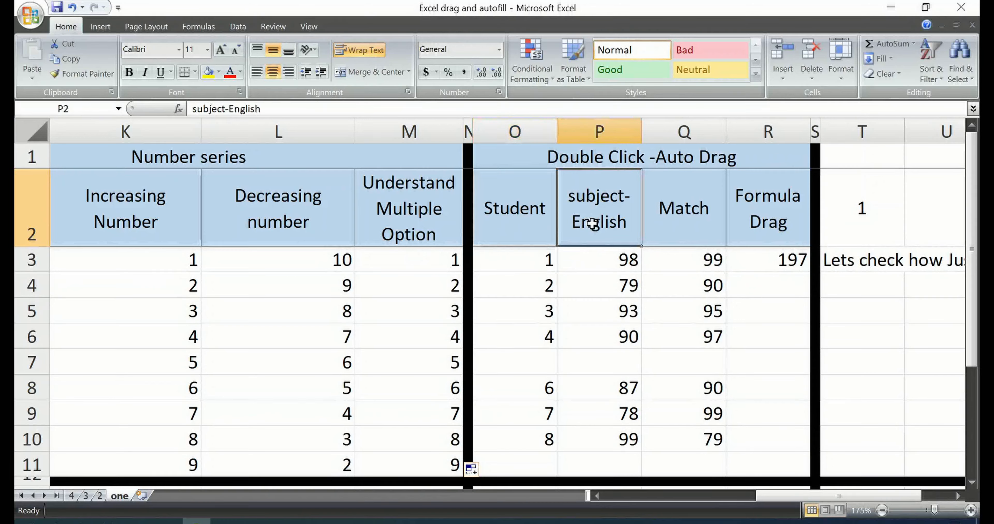
Step: Correct the header in Q2 to Math, and select it together with the subject-English header
click(681, 227)
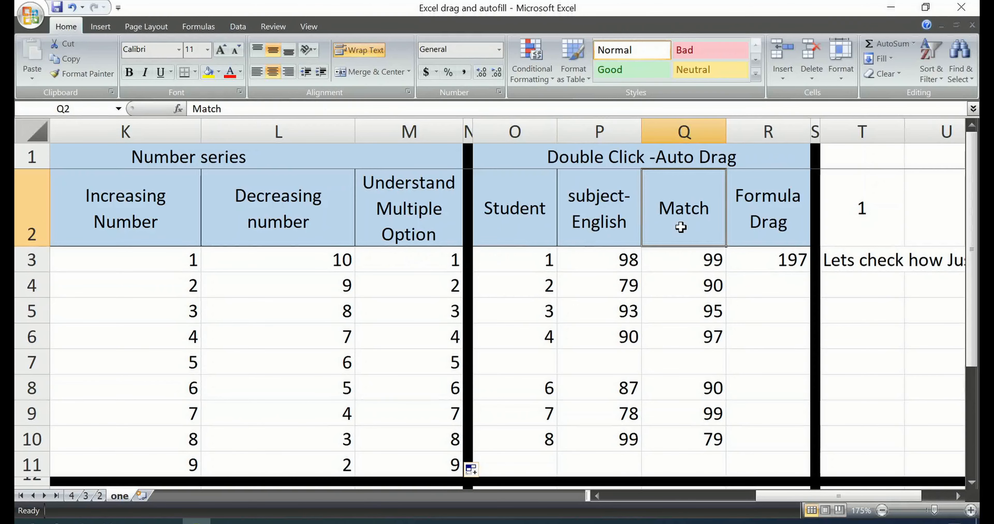
key(F2)
key(BackSpace)
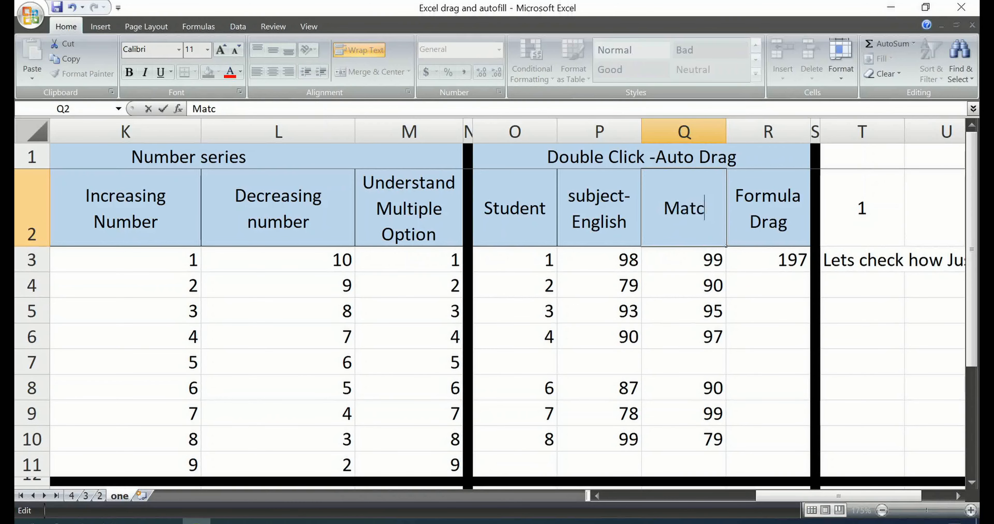
key(BackSpace)
text(h)
key(Return)
click(679, 231)
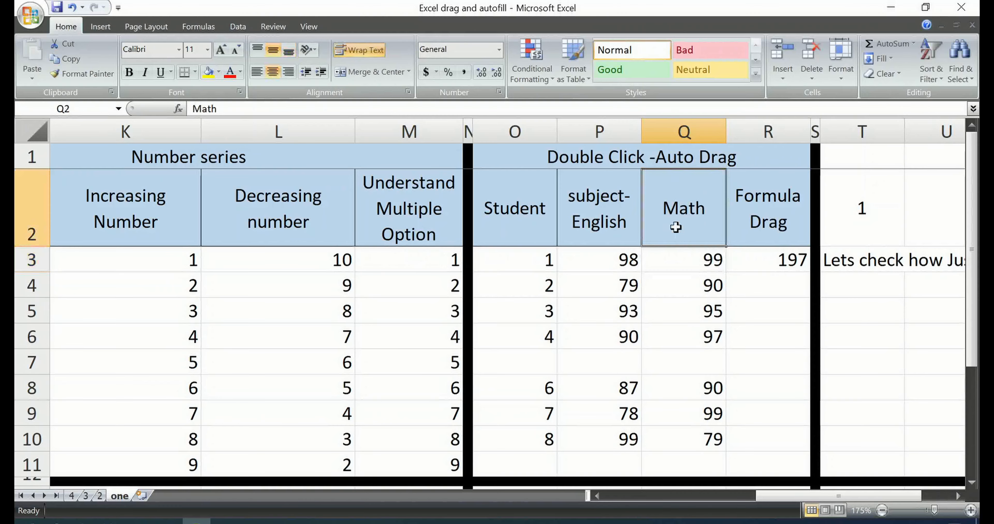
key(shift+Left)
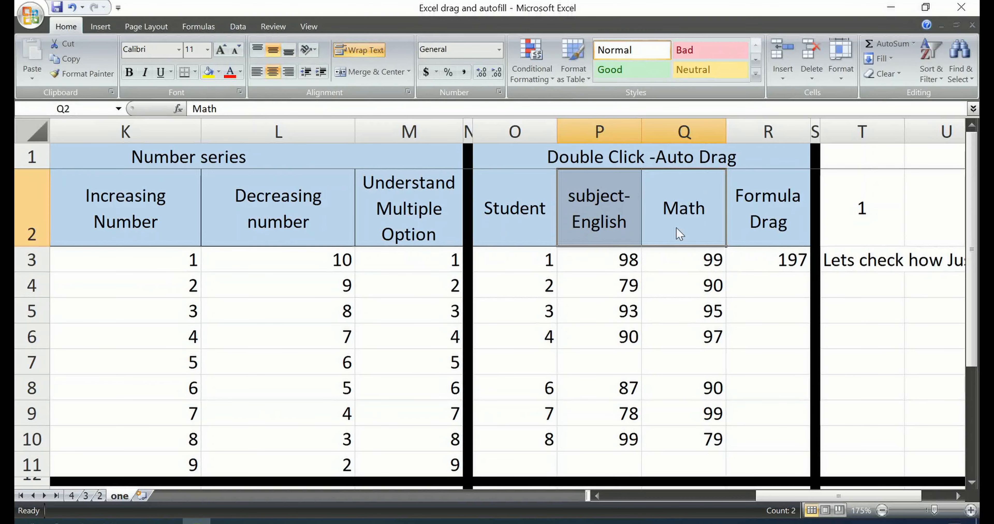
Step: Fill the subject-English and Math headers with yellow, and check the formula in R3
click(207, 74)
key(Down)
key(shift+Left)
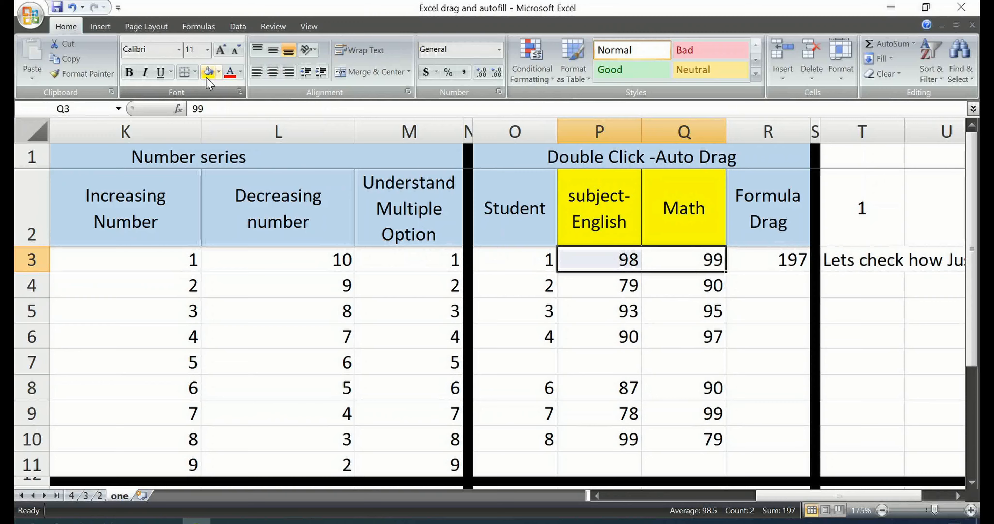
key(Right)
key(F2)
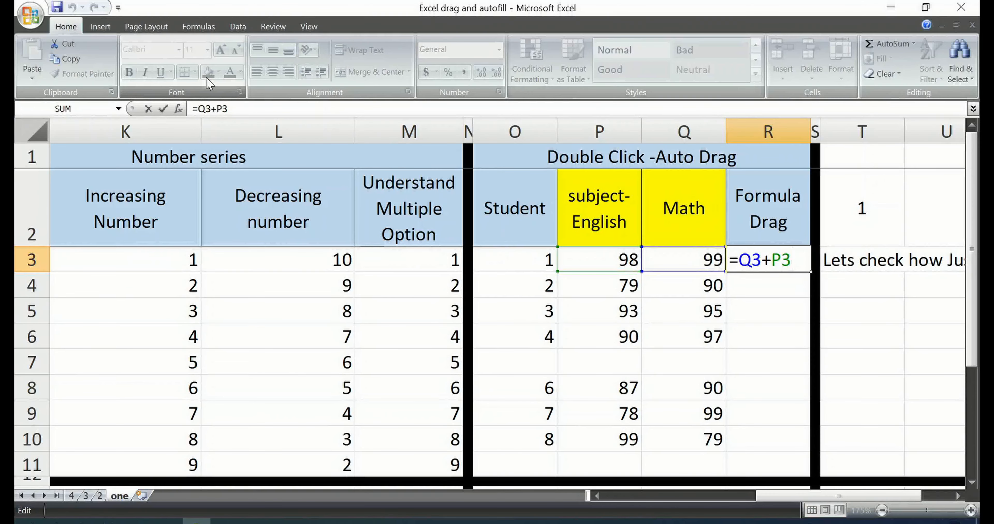
key(ctrl+Return)
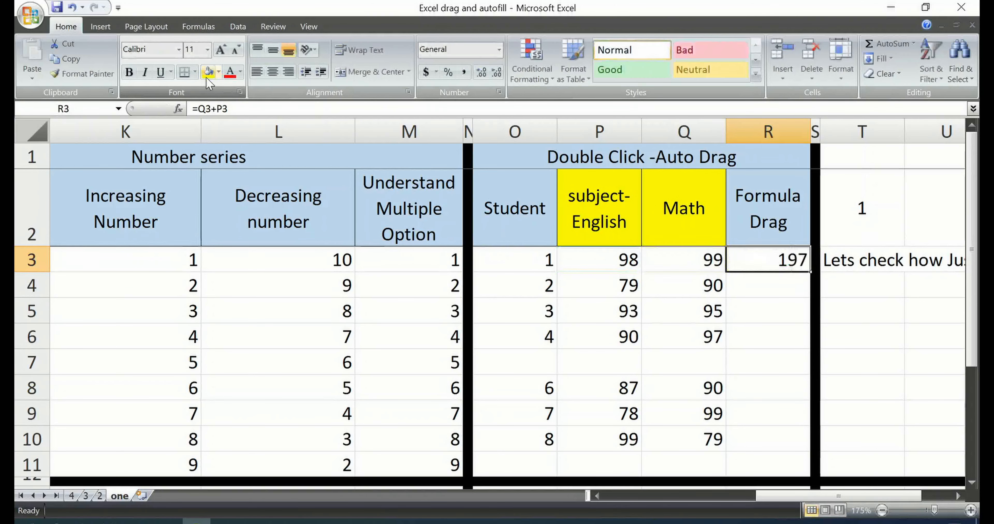
Step: Re-enter the formula =Q3+P3 in R3, adding the Math and English marks of student 1
text(=)
key(Left)
text(+)
key(Left)
key(Left)
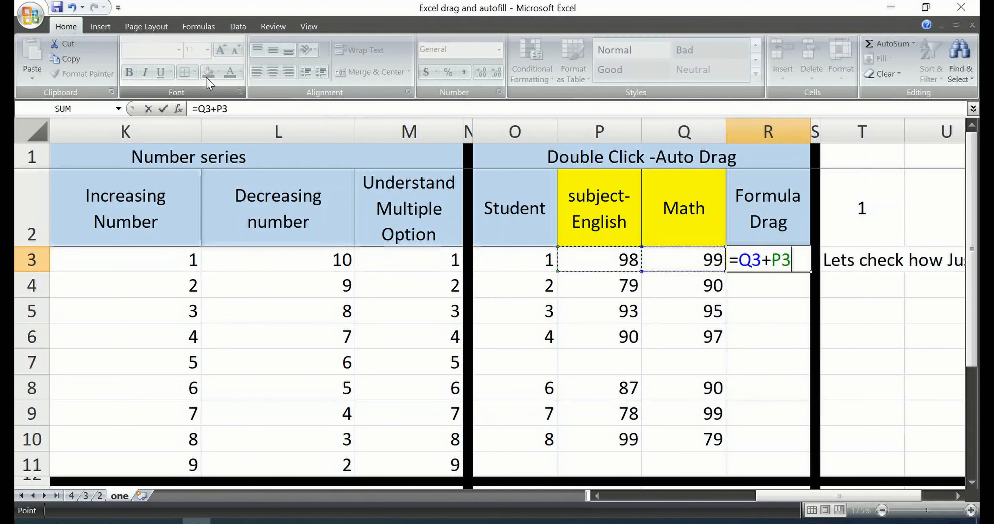
key(ctrl+Return)
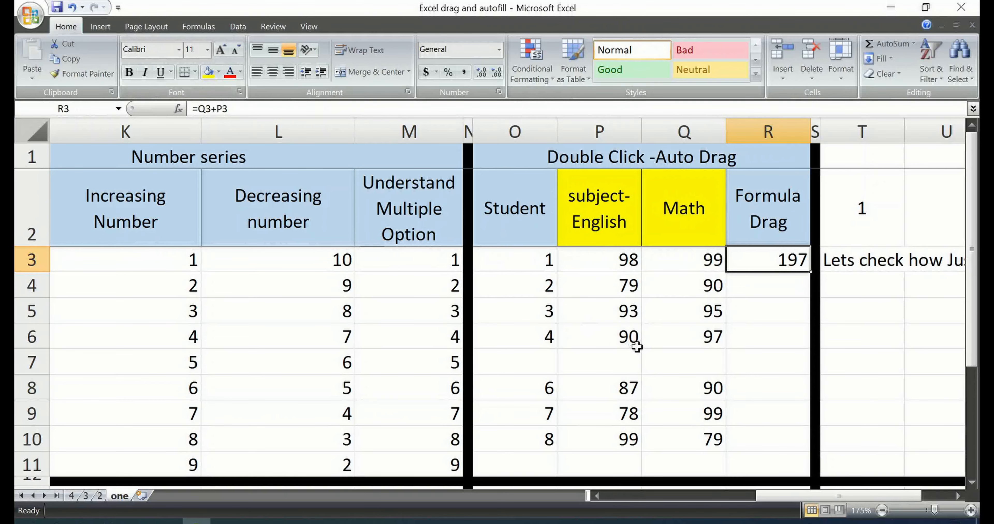
click(767, 288)
text(=)
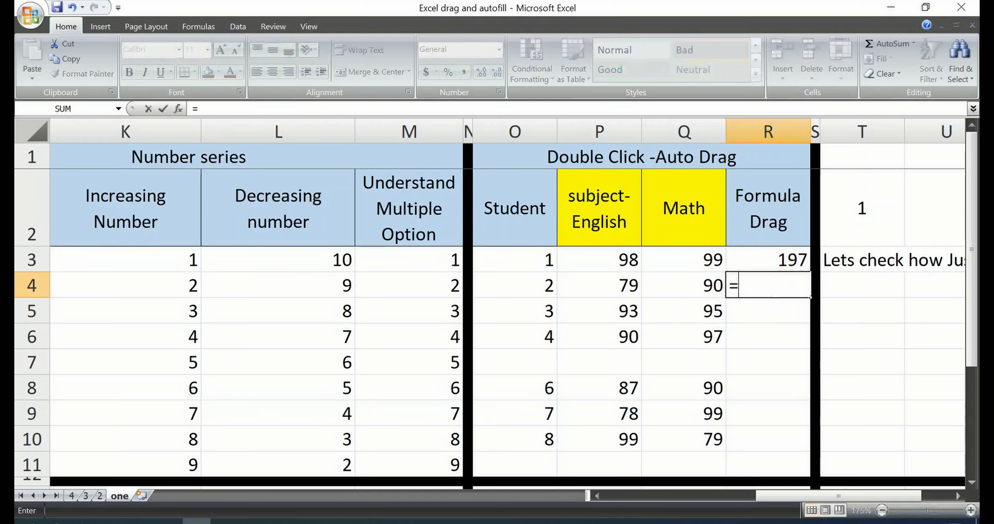
text(sum)
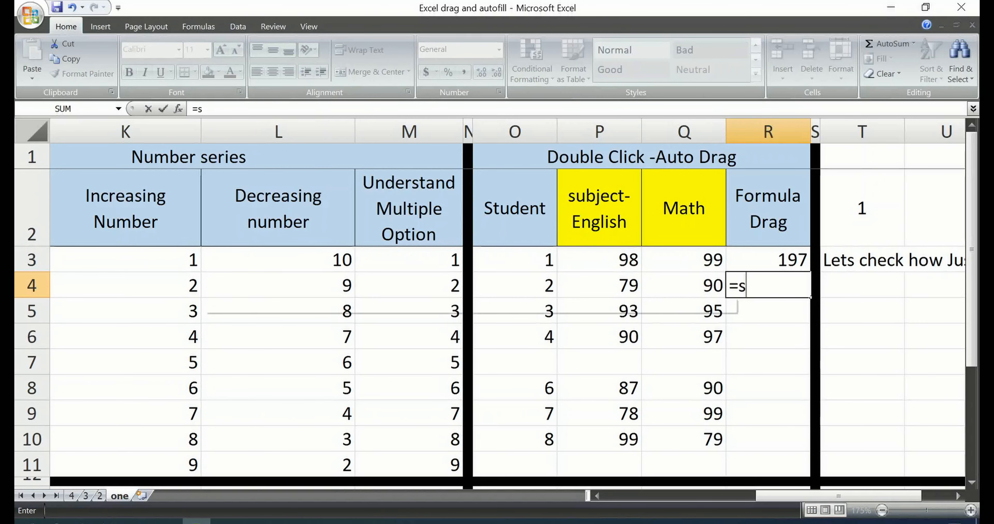
key(Escape)
key(Escape)
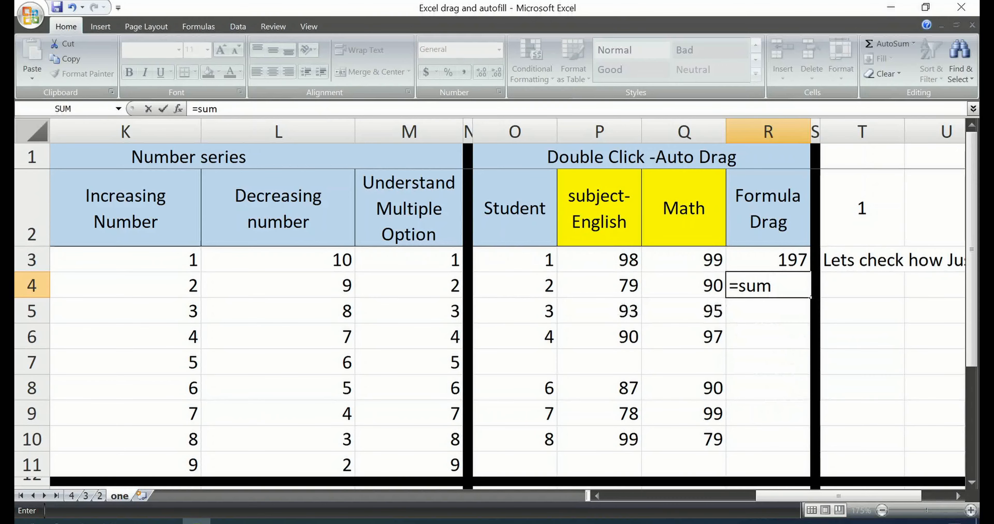
text(=)
key(Left)
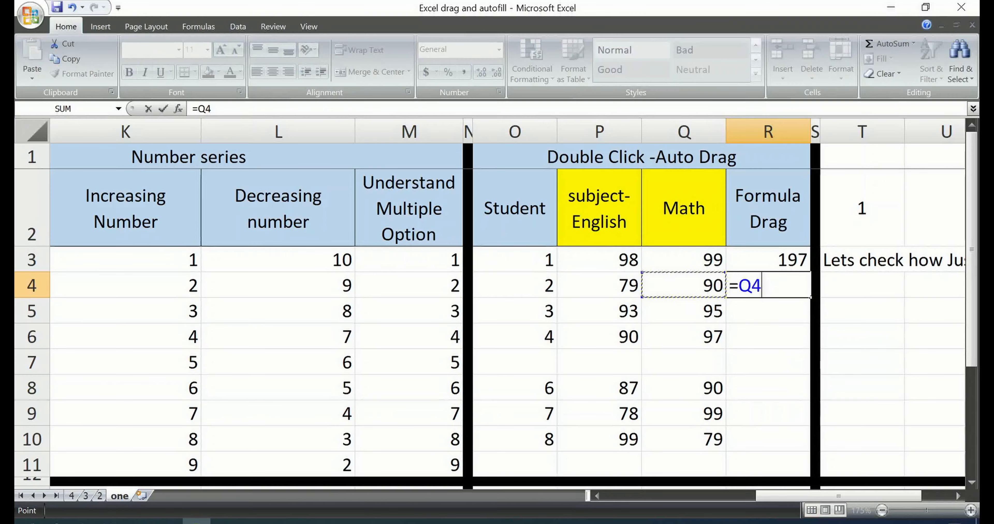
text(+)
key(Escape)
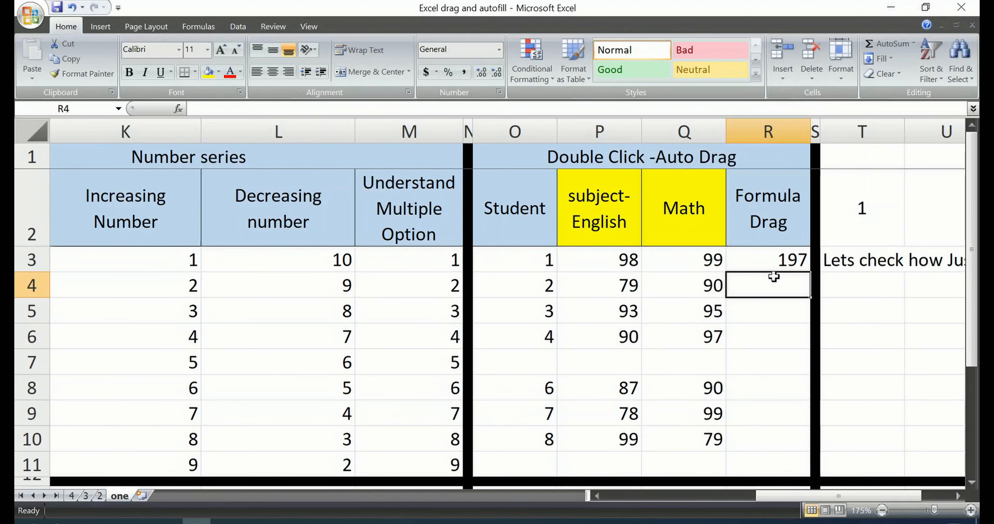
Step: Fill the formula from R3 down to R10, and undo the fill
click(772, 262)
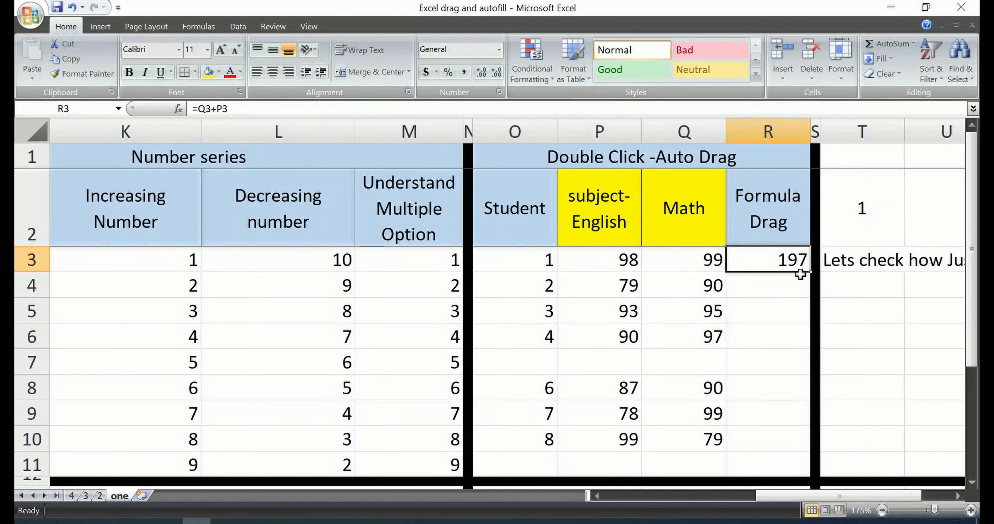
drag(809, 272, 782, 443)
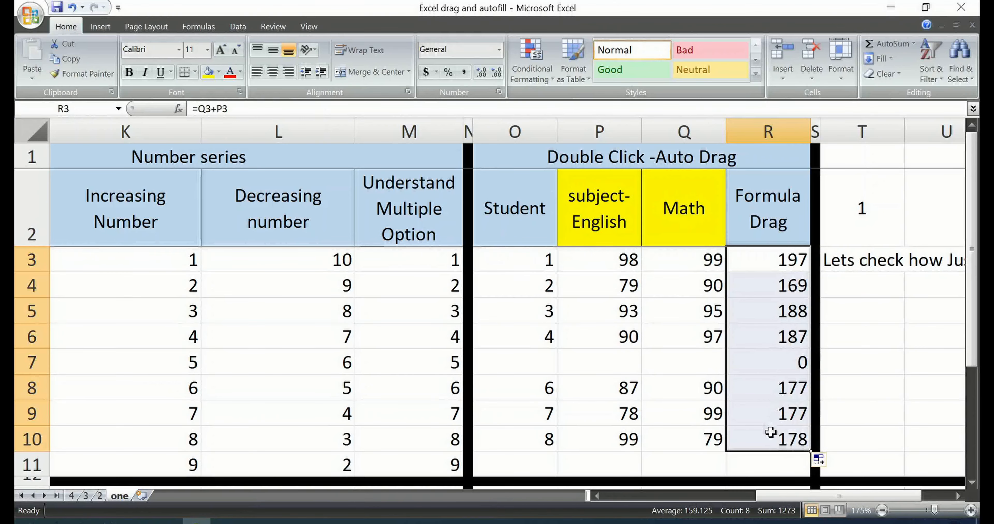
key(ctrl+z)
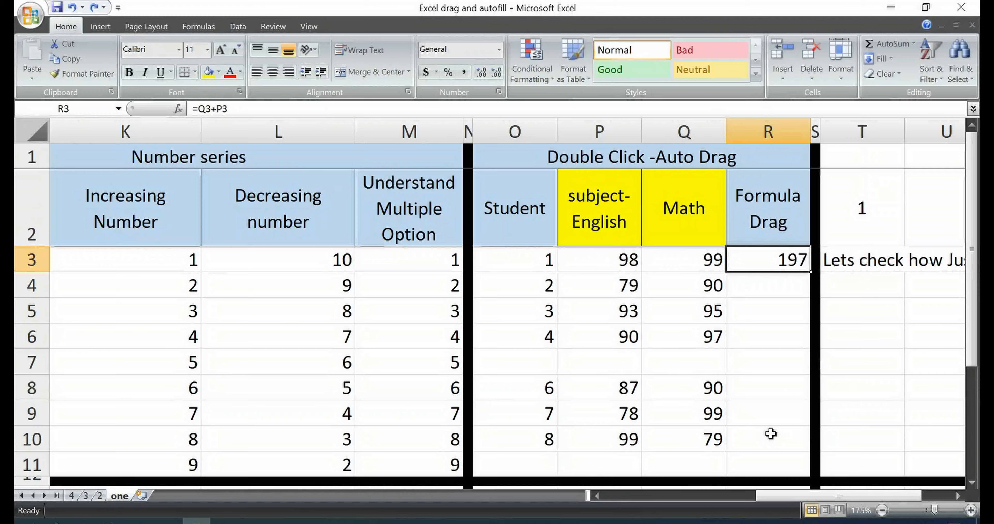
Step: Auto-fill the R3 formula down along the adjacent marks to R6
double_click(813, 274)
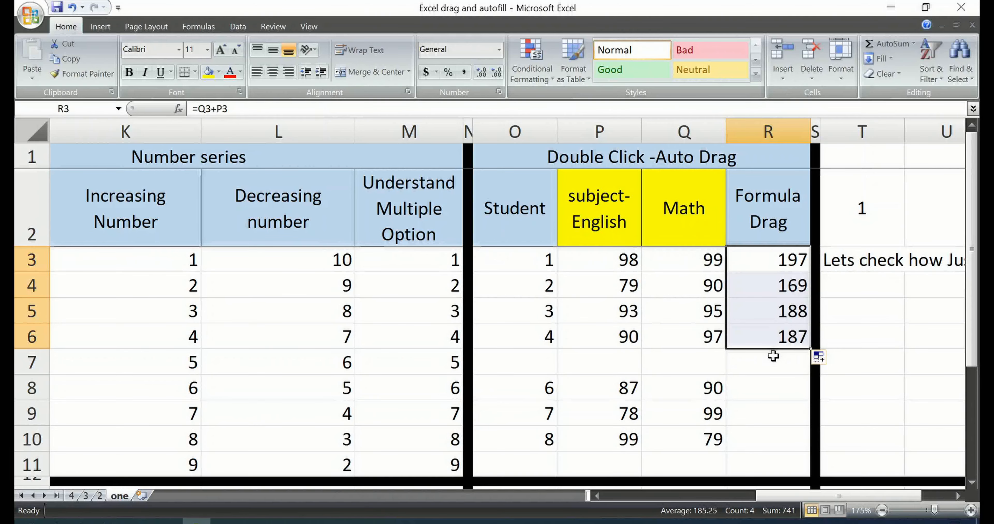
click(673, 259)
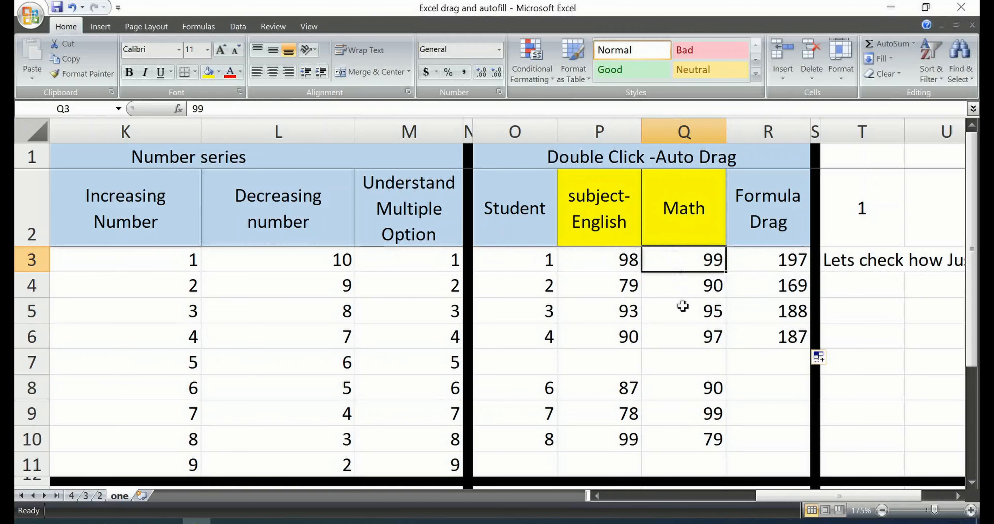
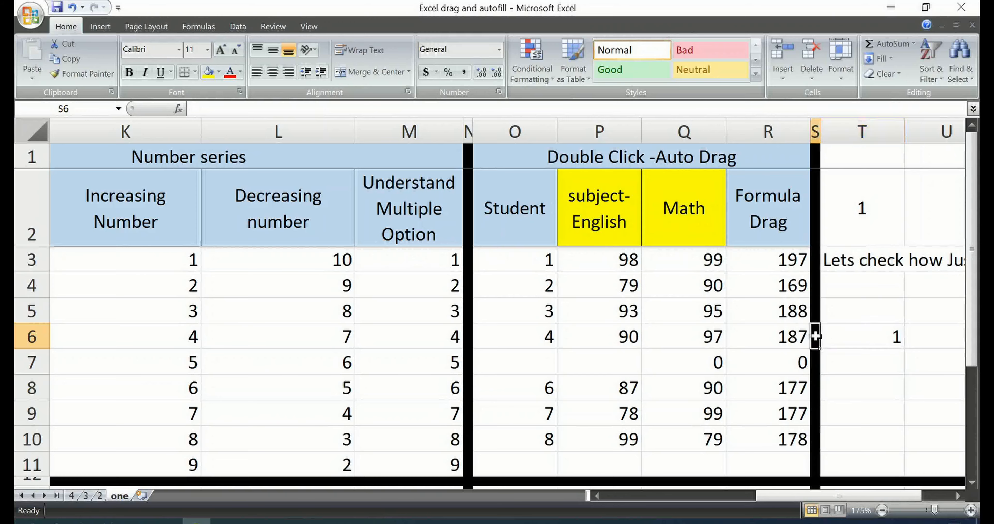
Step: Insert a new column before column T, between the black divider and the first Justify example
click(881, 338)
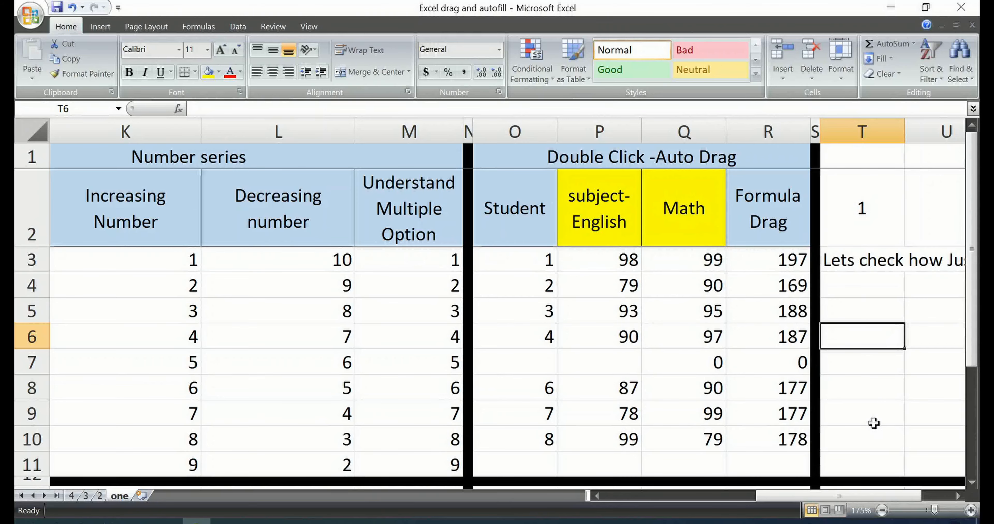
key(Right)
key(Right)
key(Right)
key(Right)
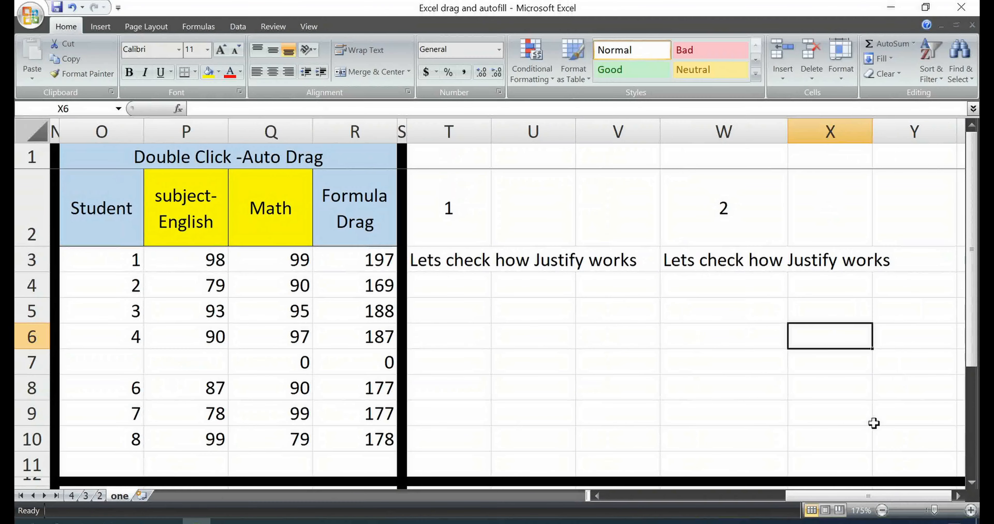
key(Left)
key(Left)
key(Left)
key(Left)
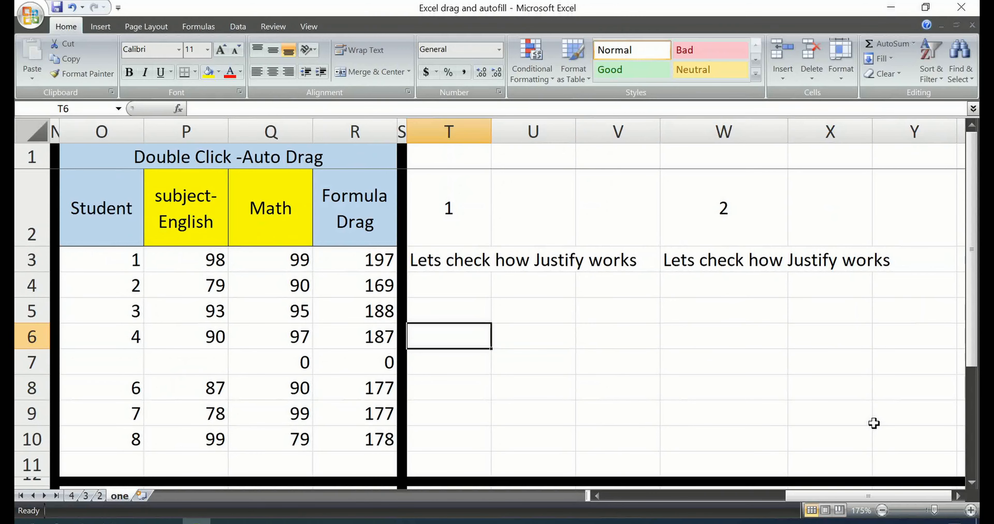
key(ctrl+space)
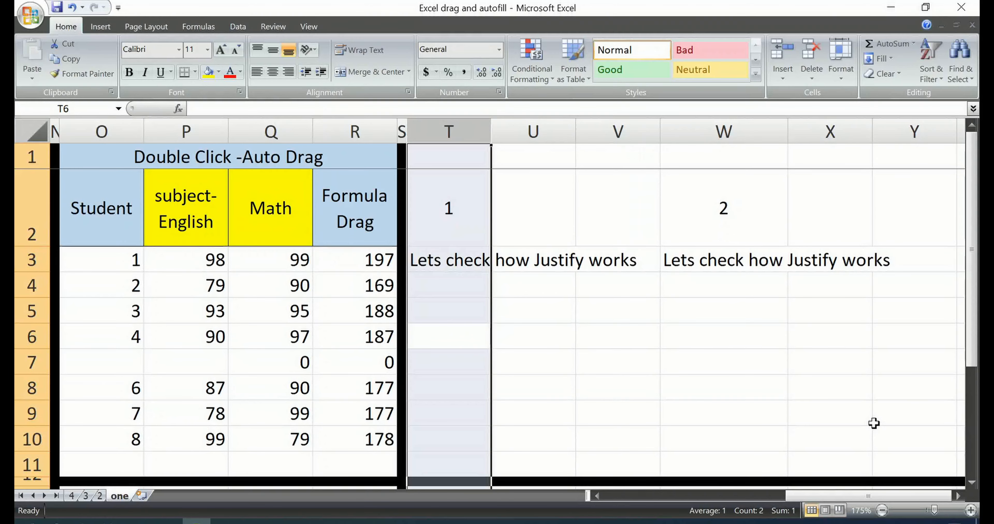
key(ctrl+shift+equal)
key(Right)
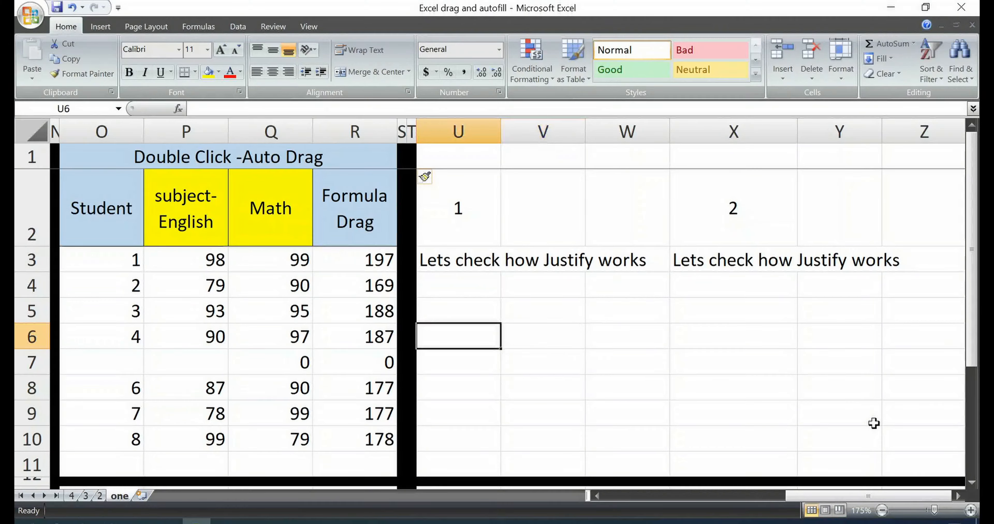
Step: Apply Fill Justify to the text in U3 alone, accept the overflow below the selection, and undo it
key(Up)
key(Up)
key(Up)
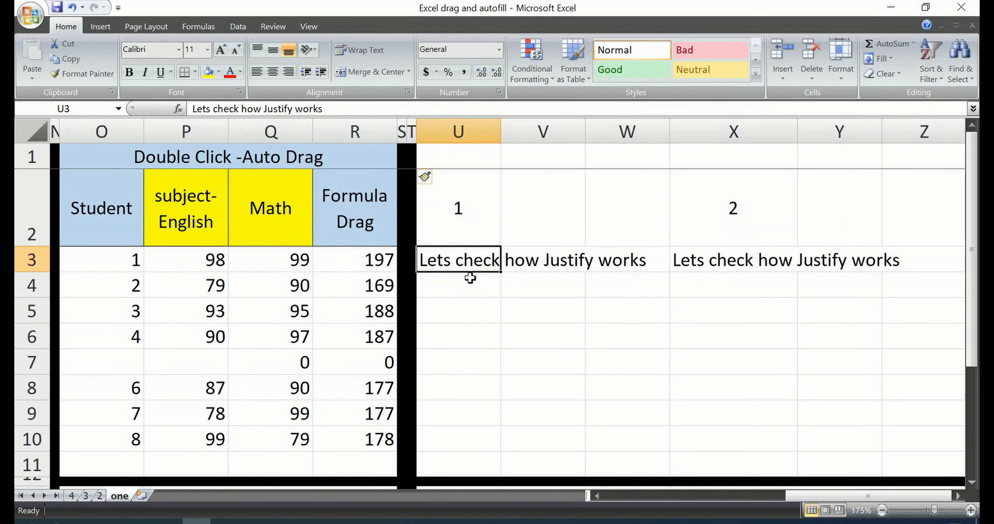
click(886, 59)
click(893, 173)
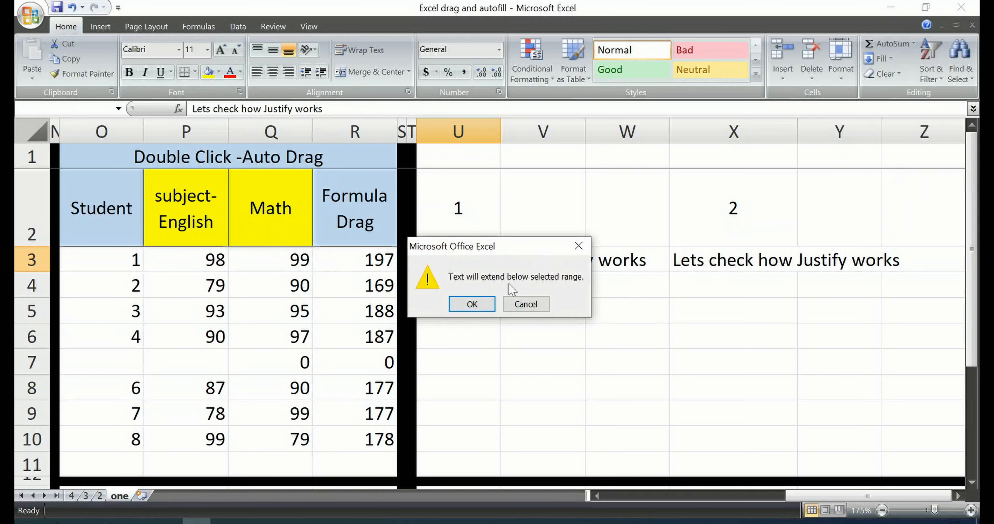
click(476, 314)
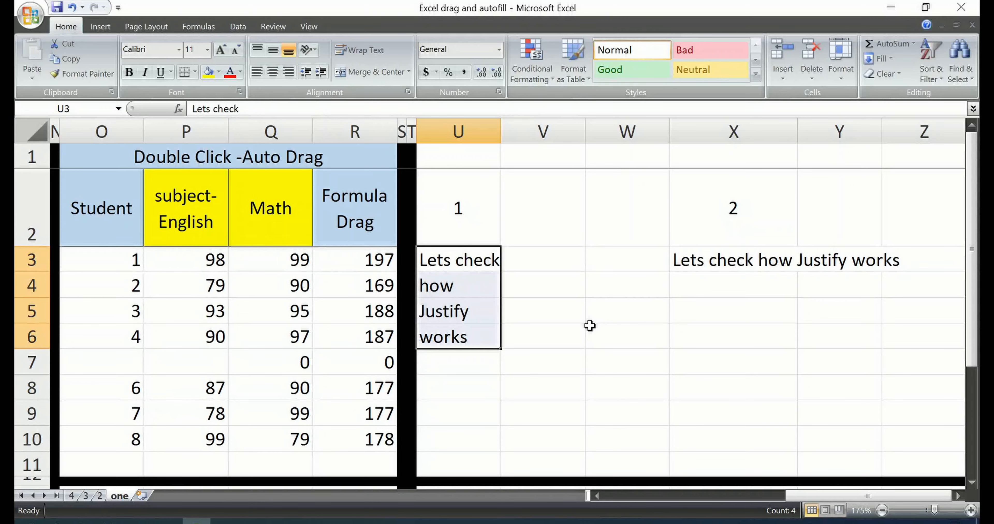
key(ctrl+z)
Step: Apply Fill Justify to U3:U5, letting the text extend below the selected range
key(shift+Down)
key(shift+Down)
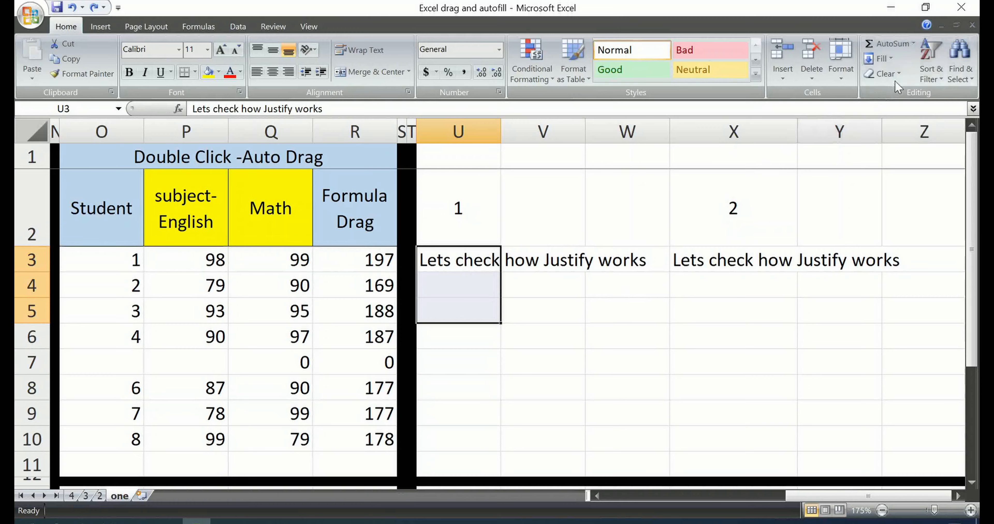
click(882, 58)
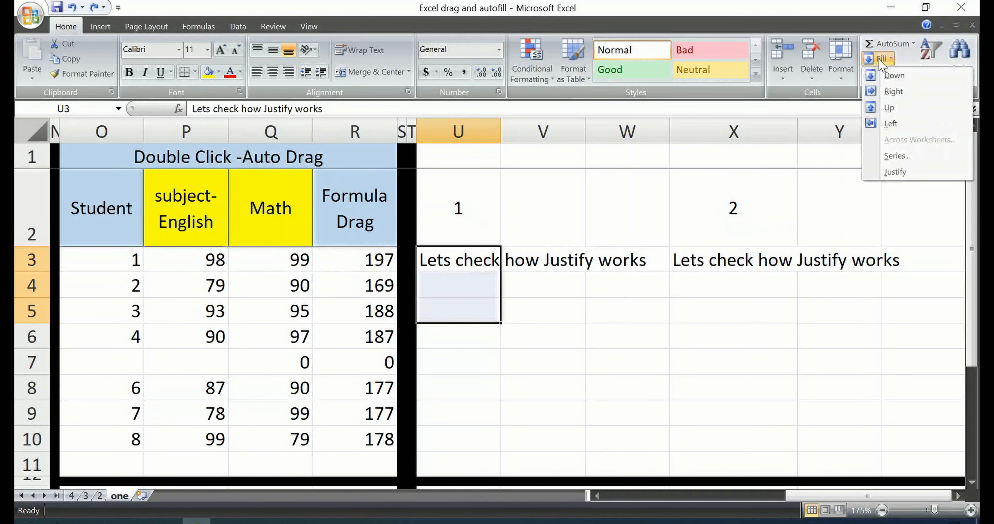
click(895, 172)
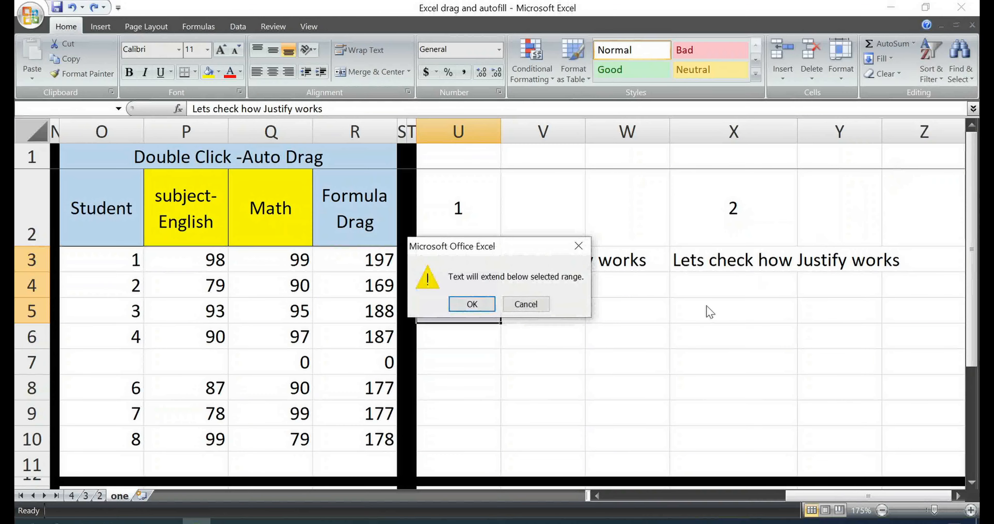
click(475, 305)
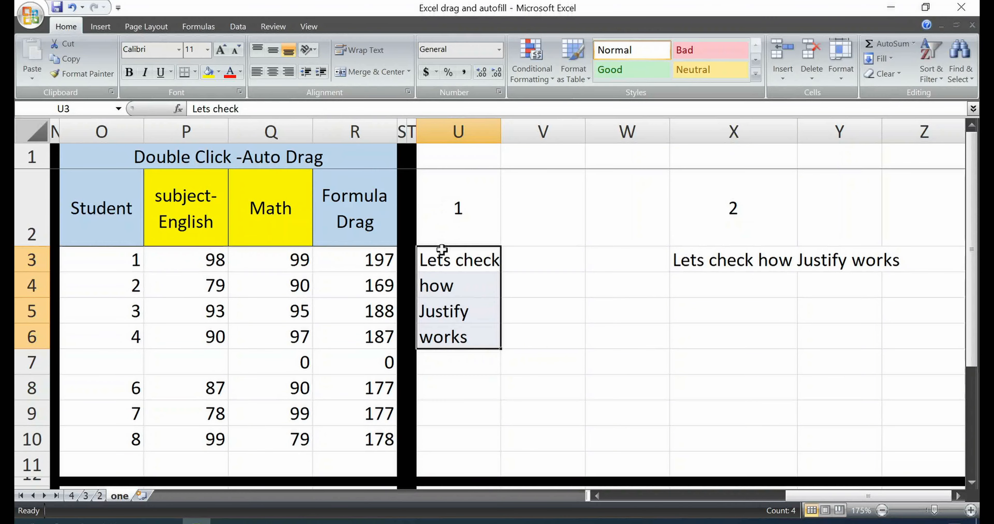
click(456, 340)
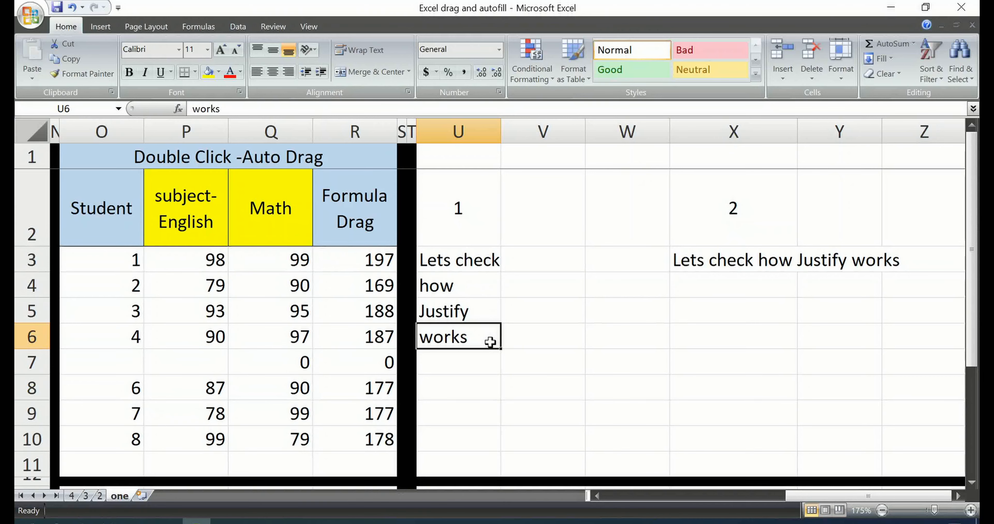
click(767, 263)
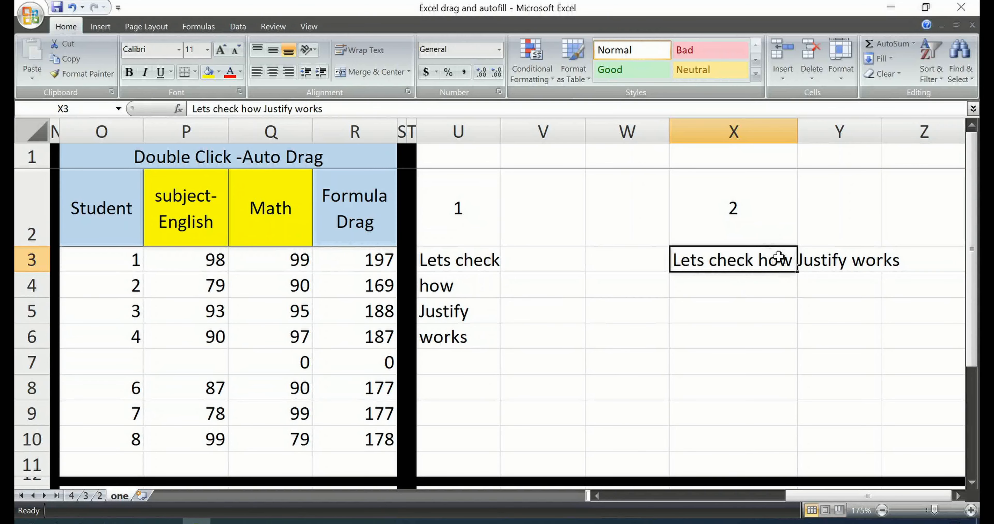
key(shift+Down)
key(shift+Down)
key(shift+Down)
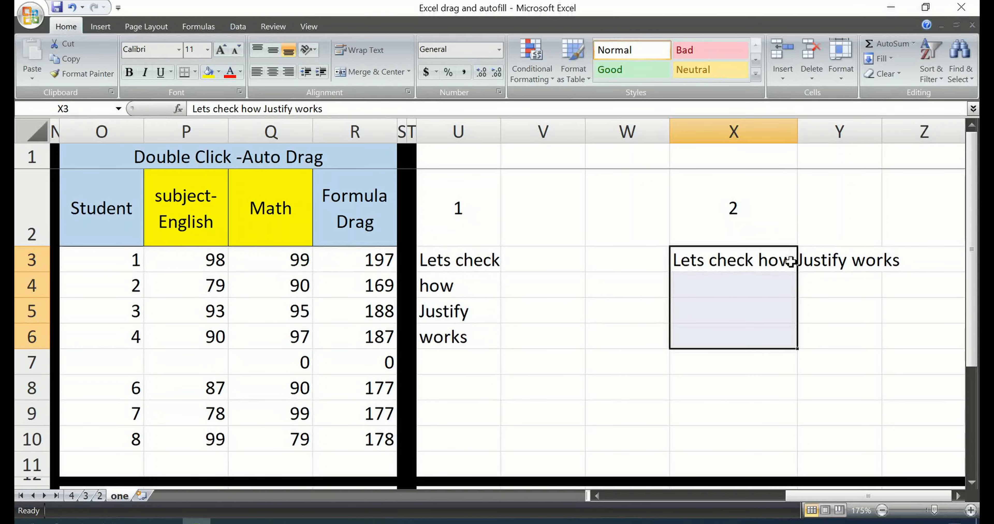
click(926, 152)
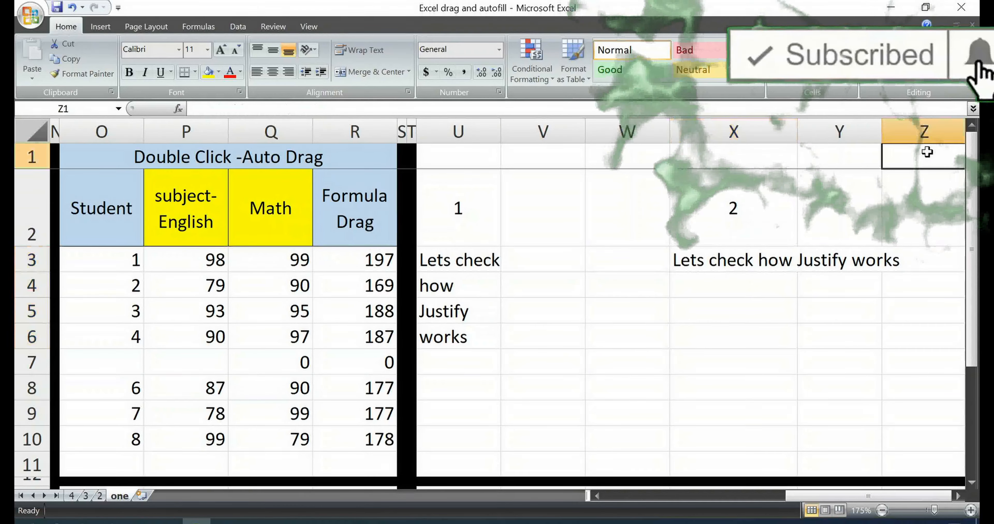
Step: Apply Fill Justify to X3:X5 to split the second example text across rows
click(725, 262)
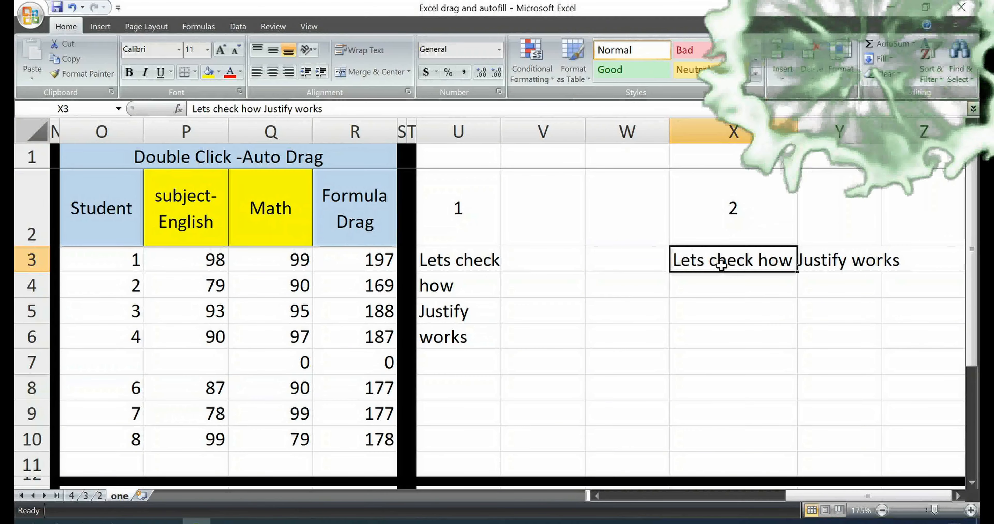
drag(724, 262, 725, 310)
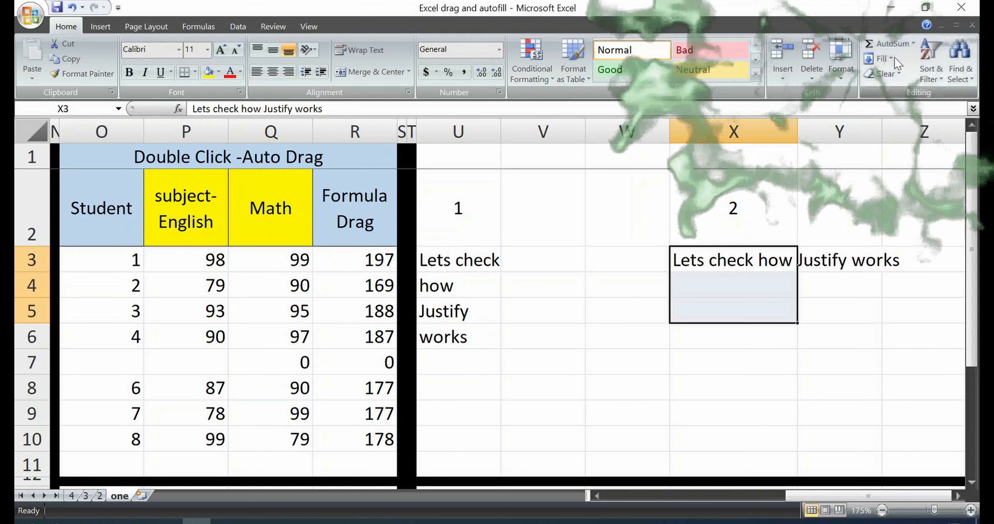
click(881, 58)
click(894, 172)
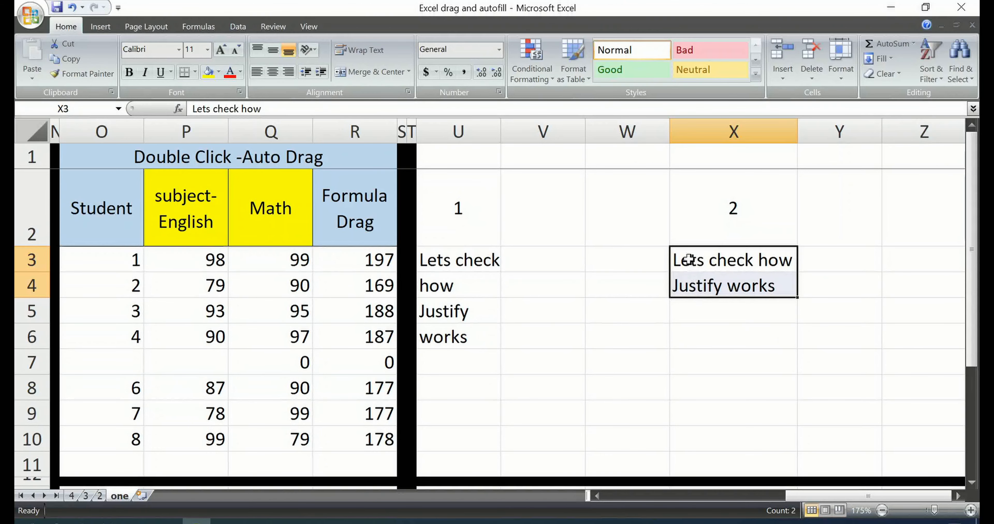
click(685, 287)
key(Up)
key(Down)
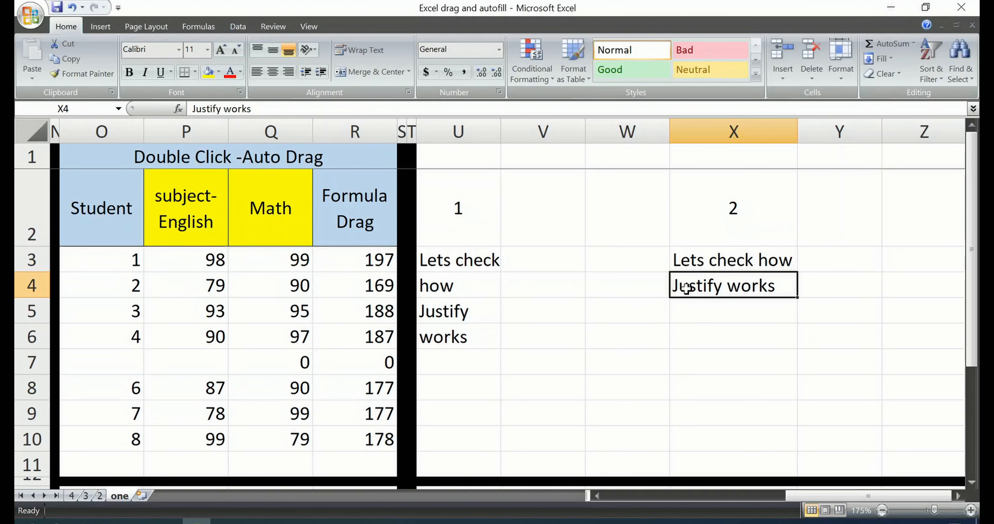
key(Right)
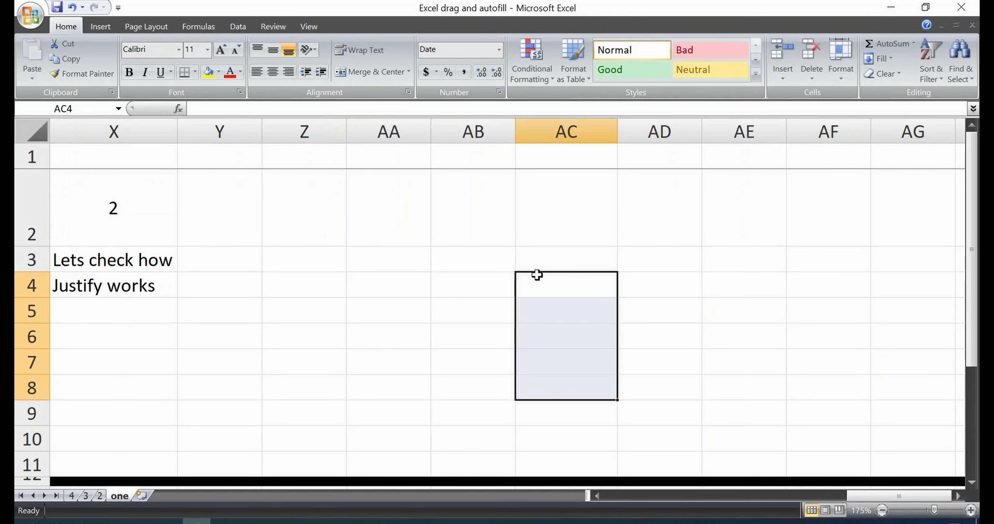
key(Left)
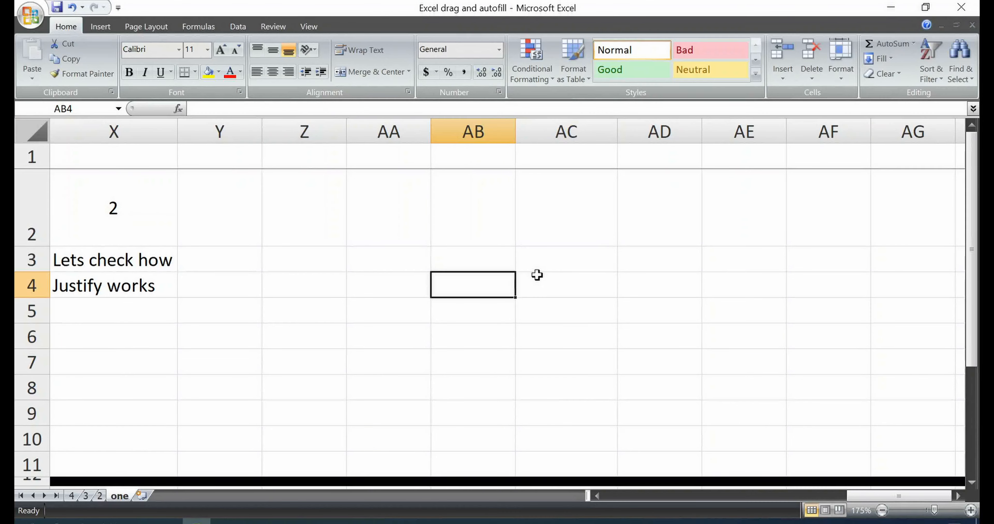
click(890, 59)
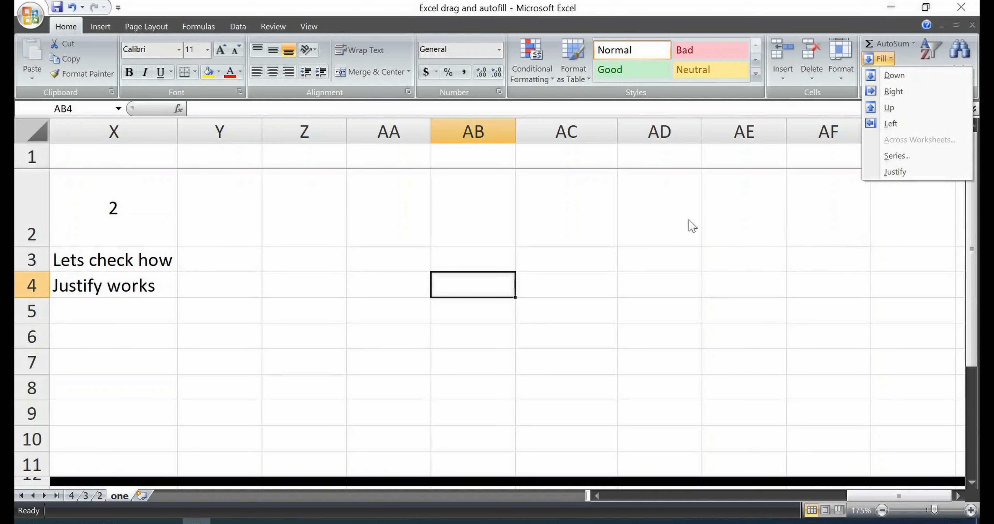
click(656, 219)
click(656, 218)
Step: Look over the blank target sheets 2 and 4, and return to the Weekdays table on sheet one
key(ctrl+Left)
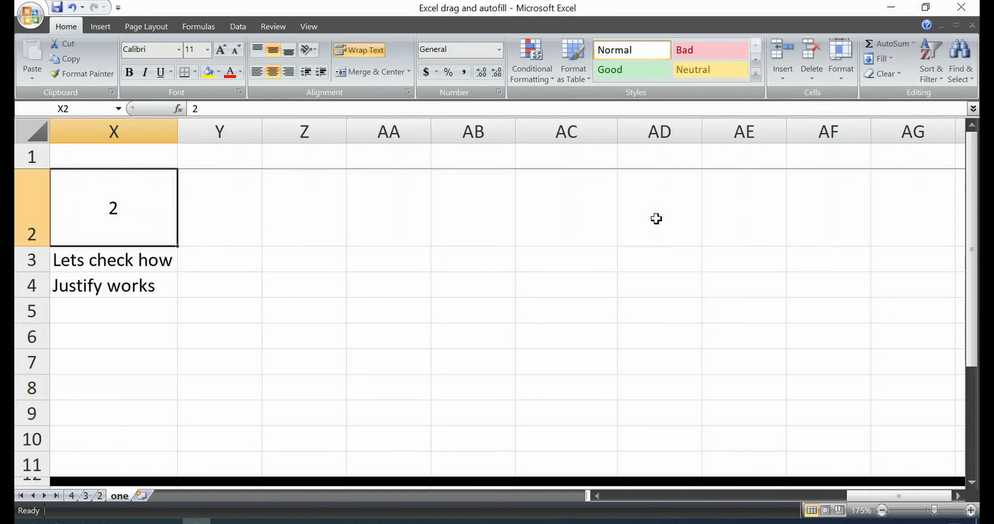
key(ctrl+Left)
key(Home)
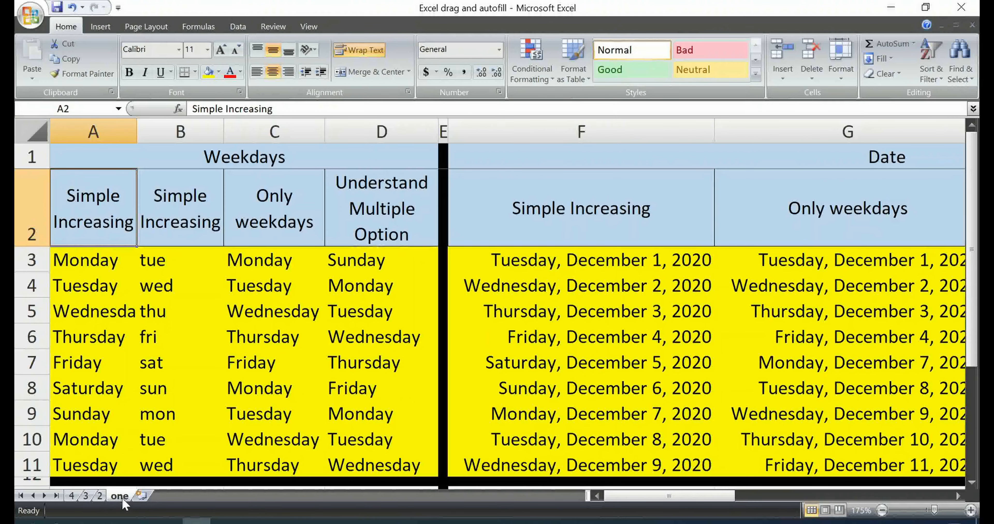
click(99, 496)
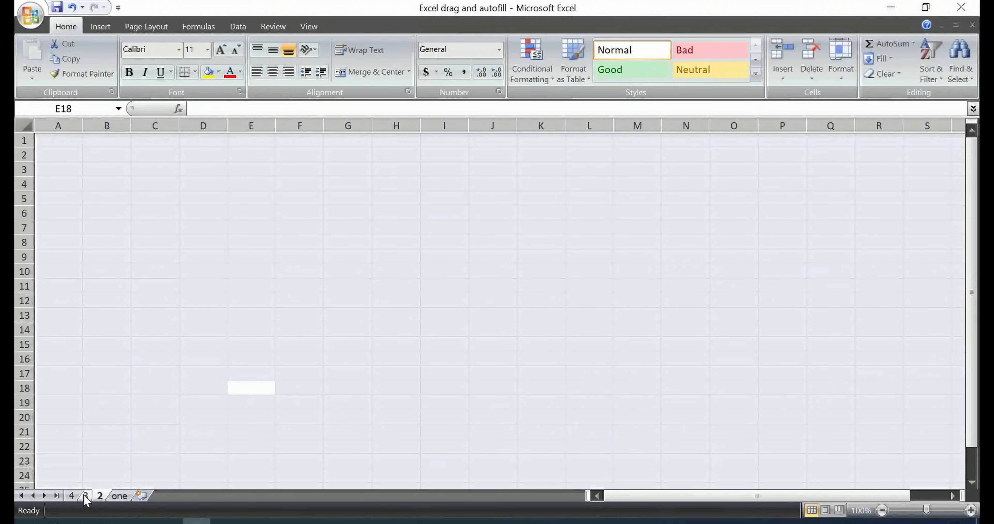
click(72, 497)
click(78, 346)
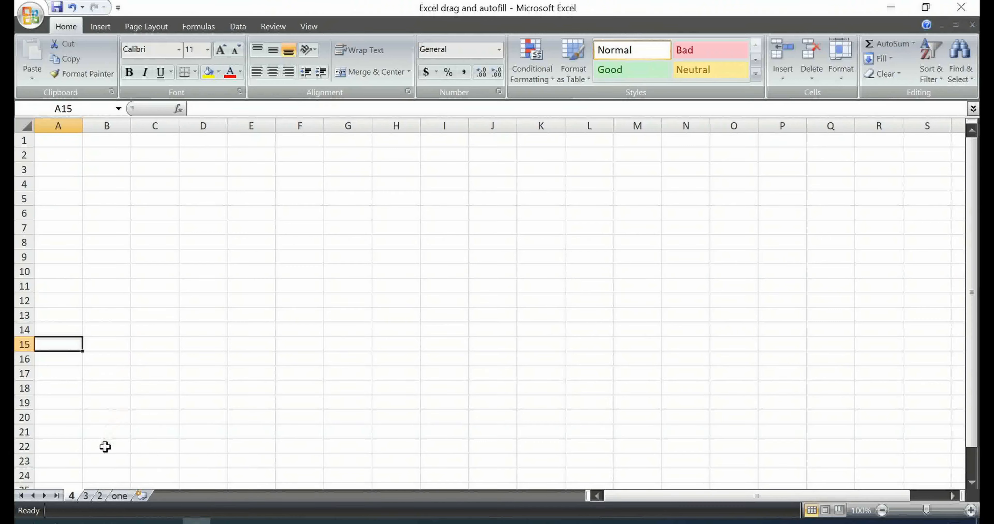
click(119, 497)
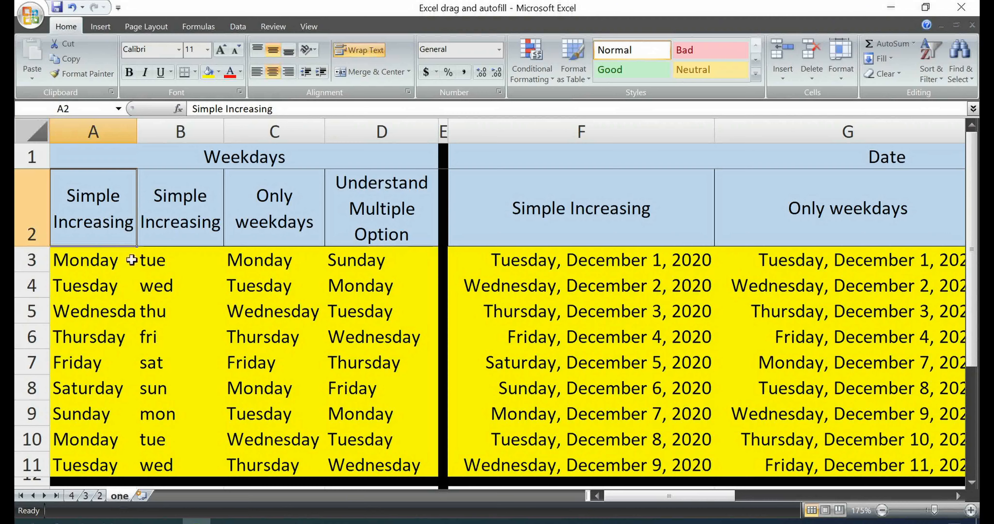
Step: Select the Weekdays table A1:D11 on sheet one and group that sheet with sheets 2, 3 and 4
drag(99, 168, 100, 466)
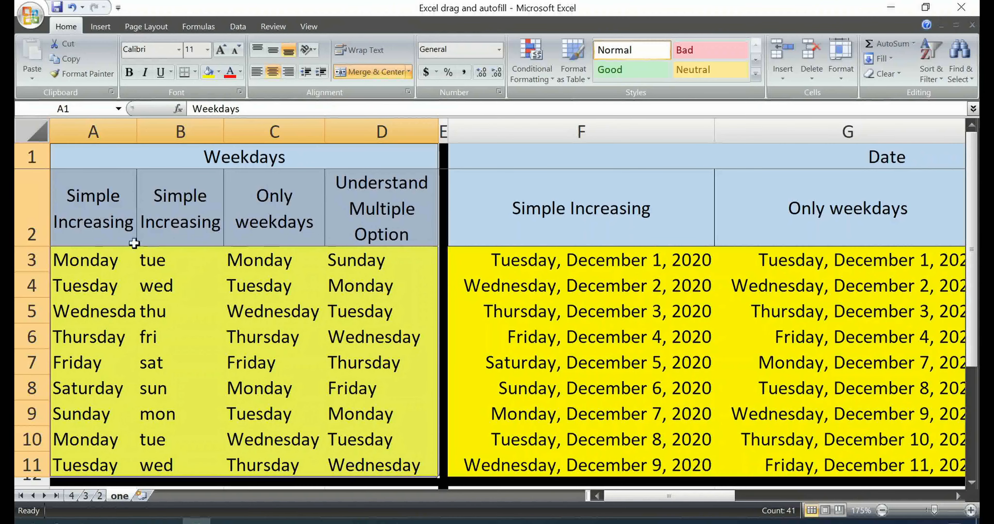
click(93, 158)
drag(93, 159, 438, 484)
ctrl+click(104, 498)
ctrl+click(100, 497)
ctrl+click(88, 496)
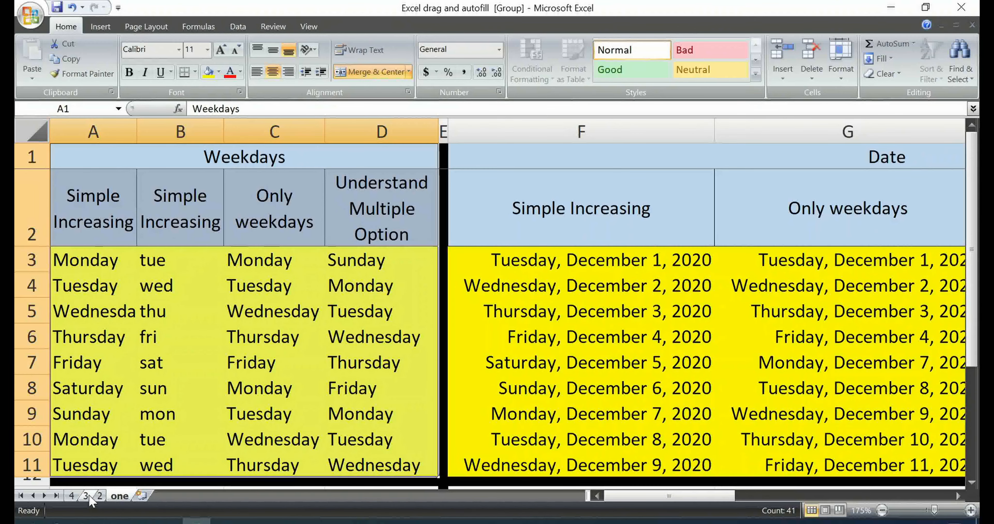
ctrl+click(73, 496)
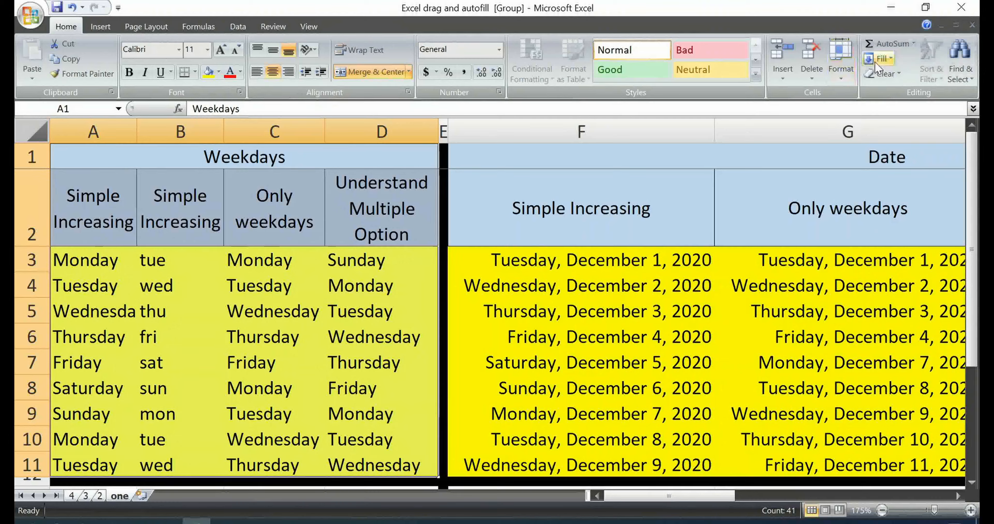
Step: Fill the selected Weekdays table across the grouped worksheets using the All option
click(888, 58)
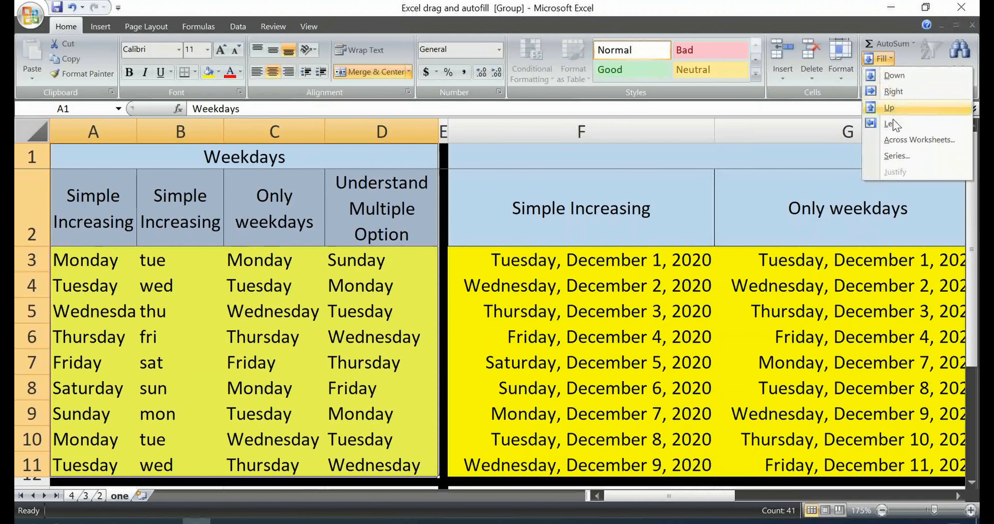
click(897, 140)
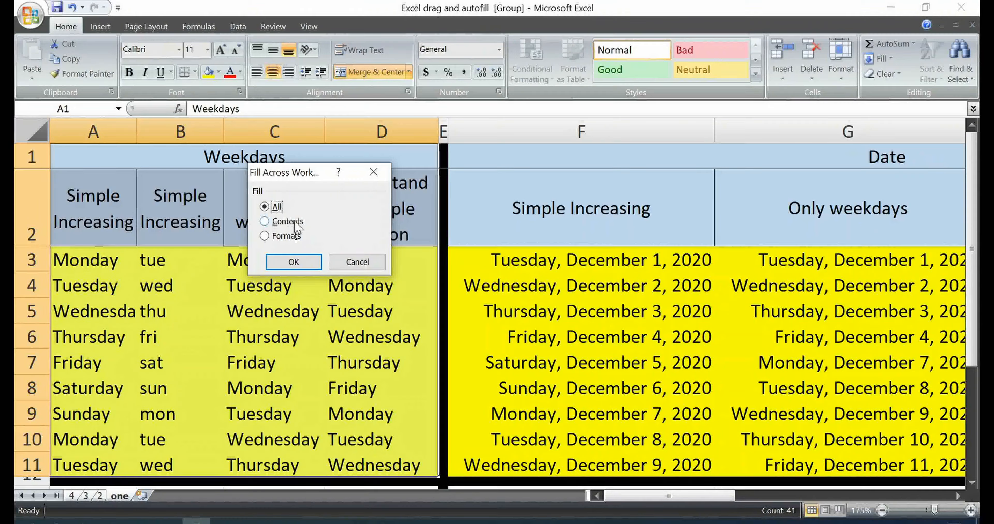
click(294, 262)
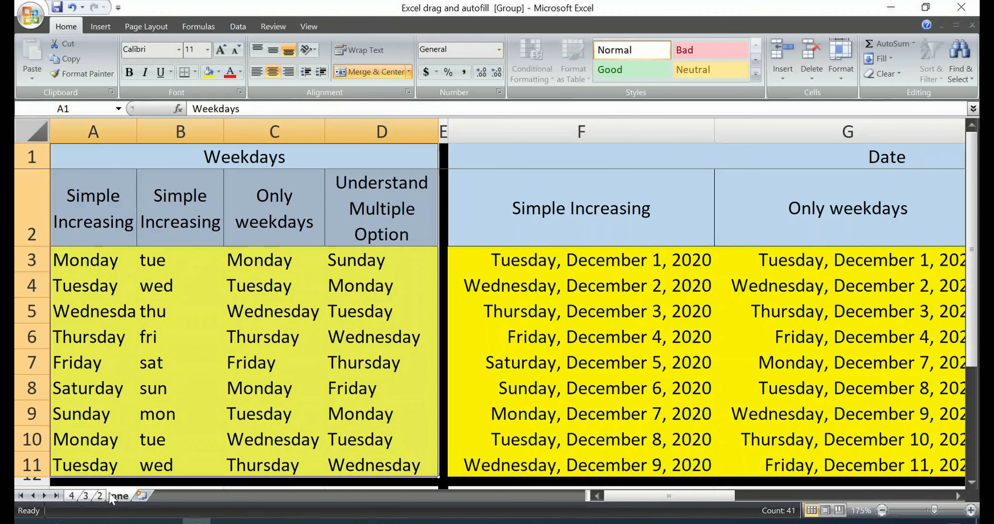
Step: Examine the copied Weekdays table on sheets 2, 3 and 4, and return to sheet one
click(100, 496)
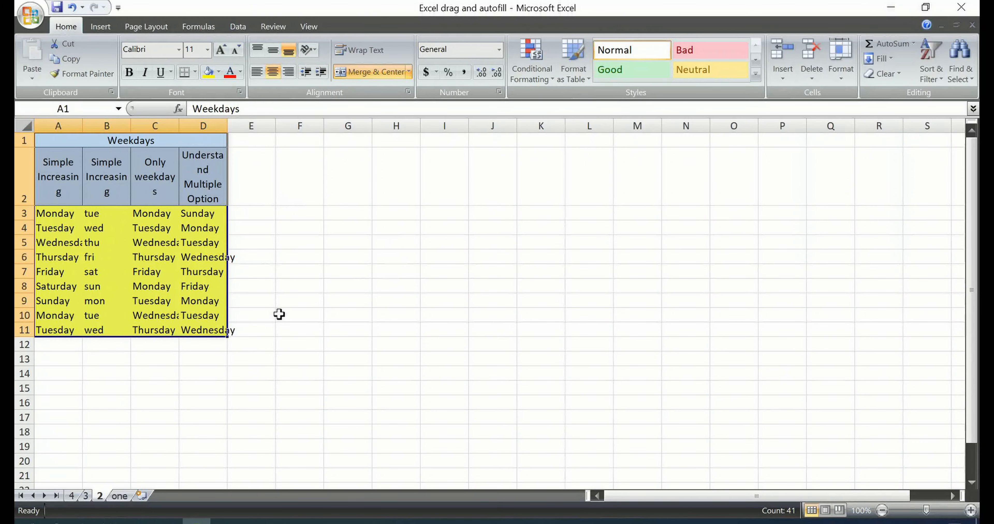
click(87, 497)
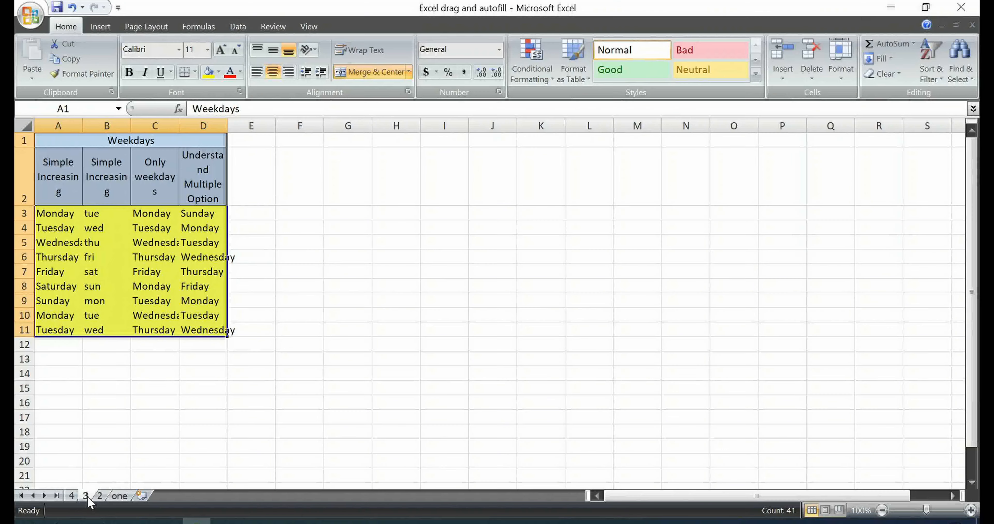
click(73, 497)
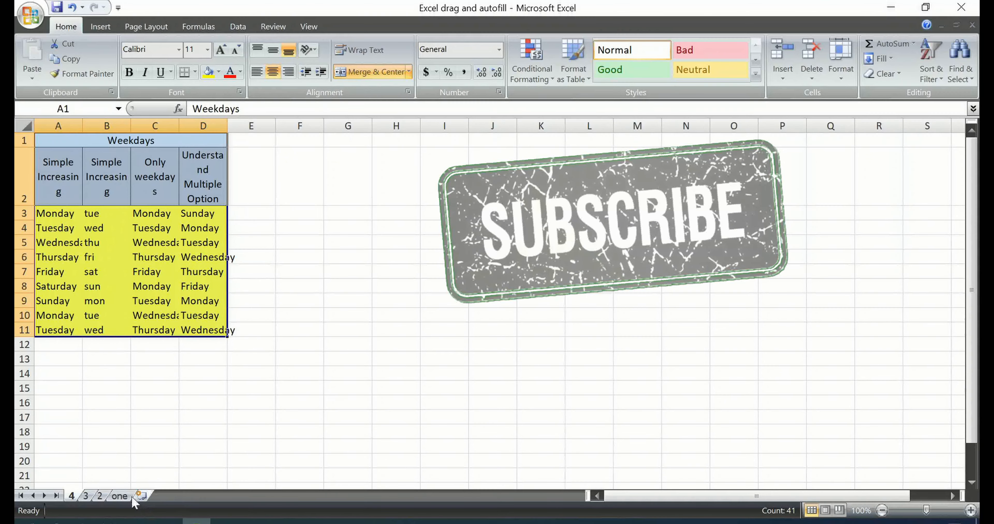
click(121, 498)
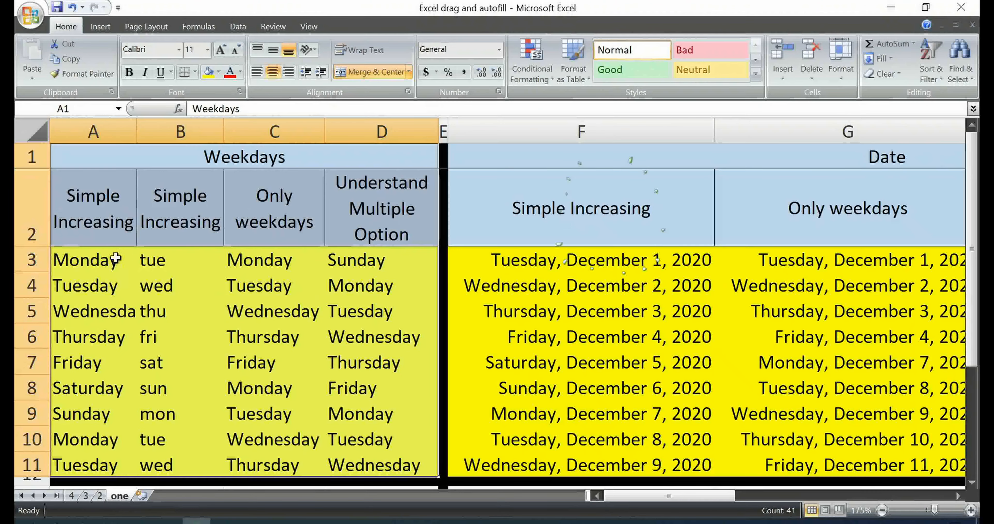
Step: Review the sections along row 1 of sheet one, from Weekdays to the second Justify example, and return to A1
click(104, 194)
key(Up)
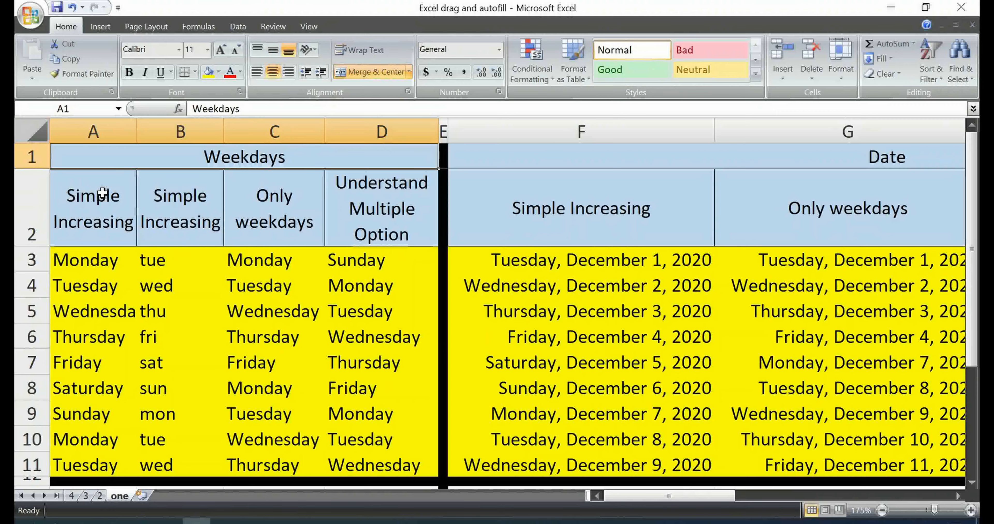
key(Right)
key(Right)
key(Right)
key(Right)
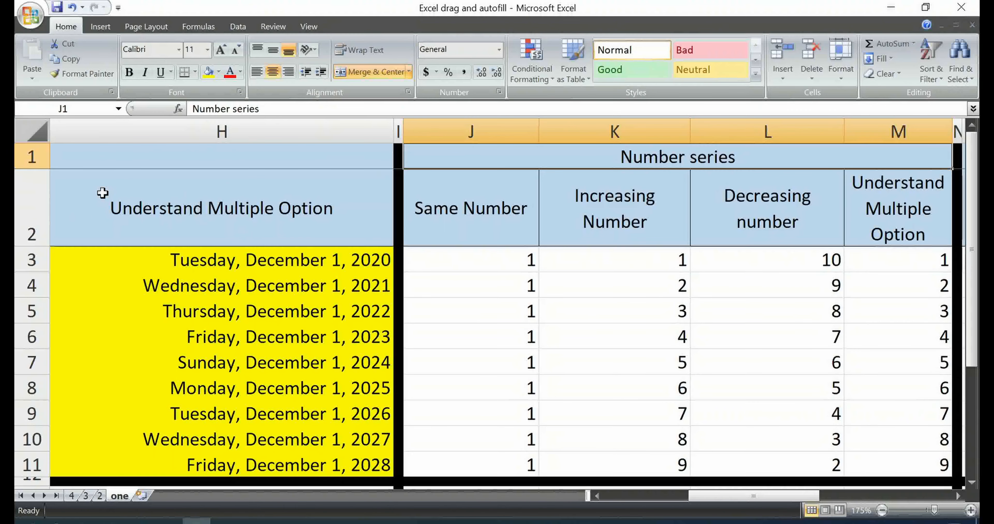
key(Right)
key(Right)
key(Right)
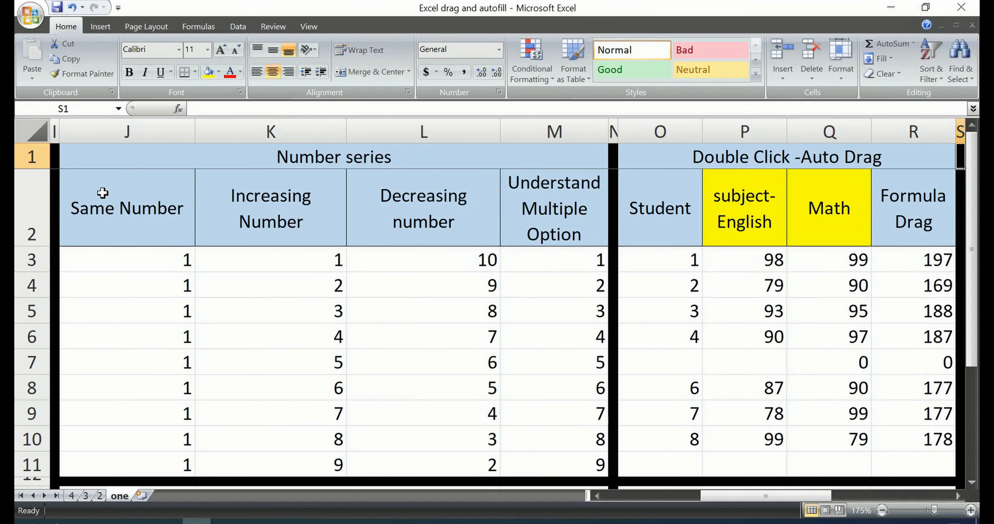
key(Right)
key(Right)
key(Right)
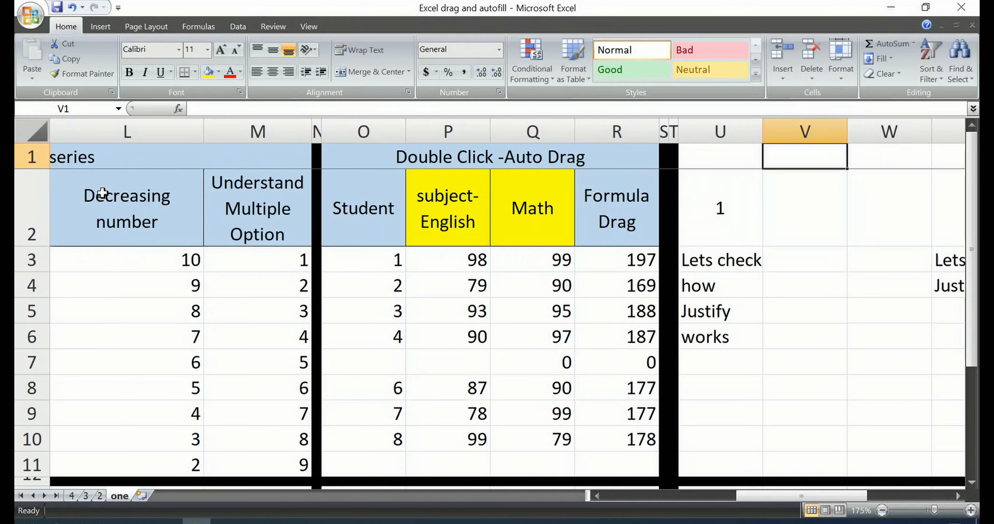
key(Right)
key(Right)
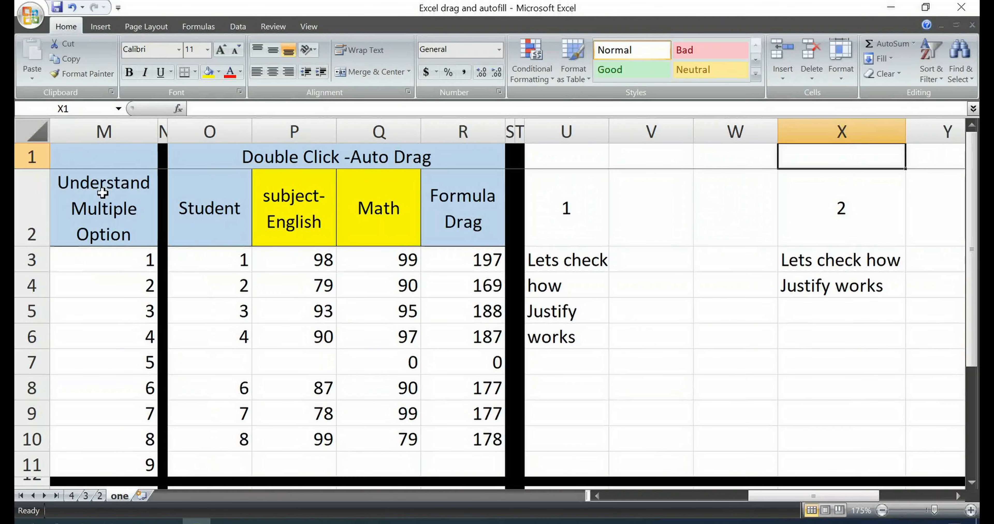
key(Right)
key(Left)
key(Left)
key(Left)
key(Left)
key(Left)
key(Left)
key(Left)
key(Left)
key(Left)
key(Left)
key(Left)
key(Left)
key(Left)
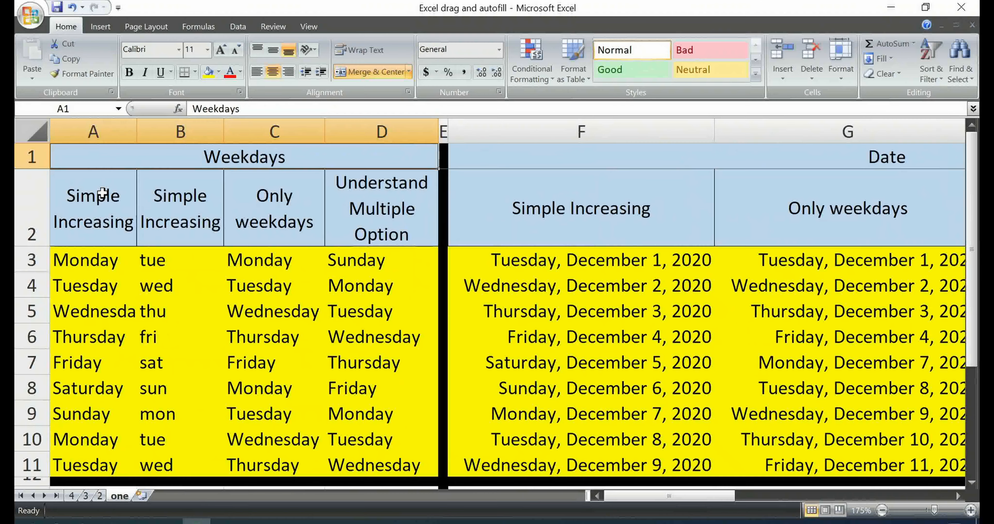